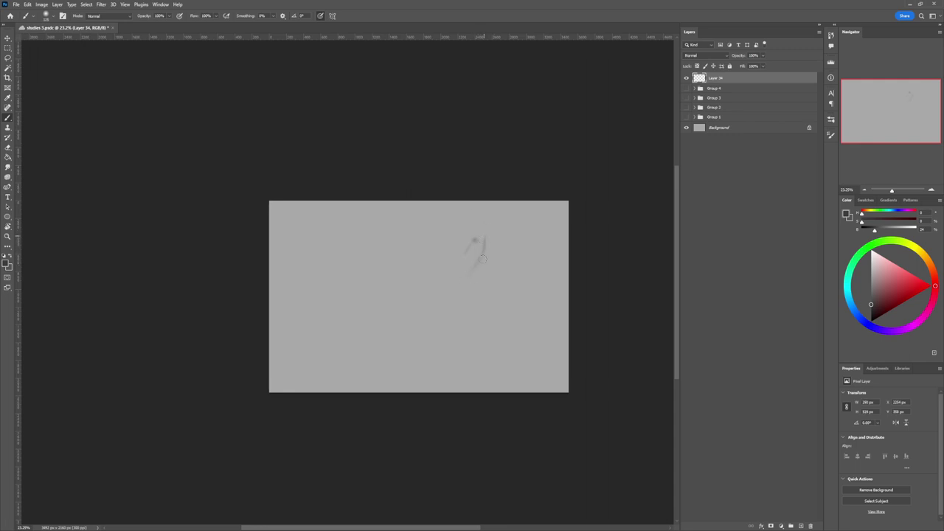
# - Rough in the head and neck-shoulder curve, and move the sketch up into the canvas's upper-right area with a slight rotation
pyautogui.moveTo(482, 258)
pyautogui.mouseDown()
pyautogui.moveTo(488, 227)
pyautogui.moveTo(486, 250)
pyautogui.moveTo(460, 249)
pyautogui.moveTo(475, 230)
pyautogui.moveTo(485, 235)
pyautogui.moveTo(465, 239)
pyautogui.moveTo(483, 233)
pyautogui.moveTo(474, 240)
pyautogui.moveTo(491, 241)
pyautogui.moveTo(459, 282)
pyautogui.moveTo(455, 258)
pyautogui.moveTo(456, 278)
pyautogui.moveTo(472, 286)
pyautogui.moveTo(462, 276)
pyautogui.moveTo(480, 282)
pyautogui.moveTo(489, 233)
pyautogui.moveTo(487, 257)
pyautogui.moveTo(495, 247)
pyautogui.moveTo(479, 229)
pyautogui.moveTo(471, 249)
pyautogui.moveTo(469, 239)
pyautogui.moveTo(411, 249)
pyautogui.mouseUp()
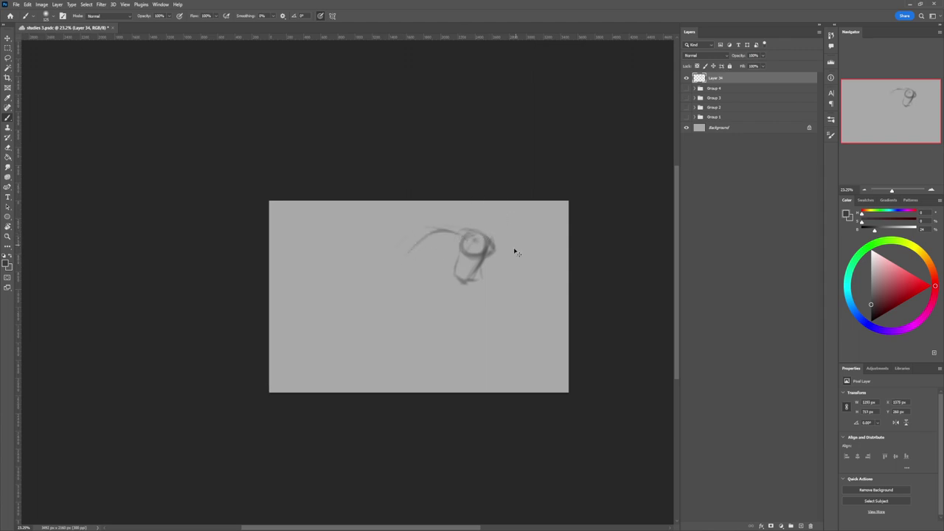
pyautogui.hotkey('ctrl', 't')
pyautogui.moveTo(482, 255); pyautogui.dragTo(488, 253)
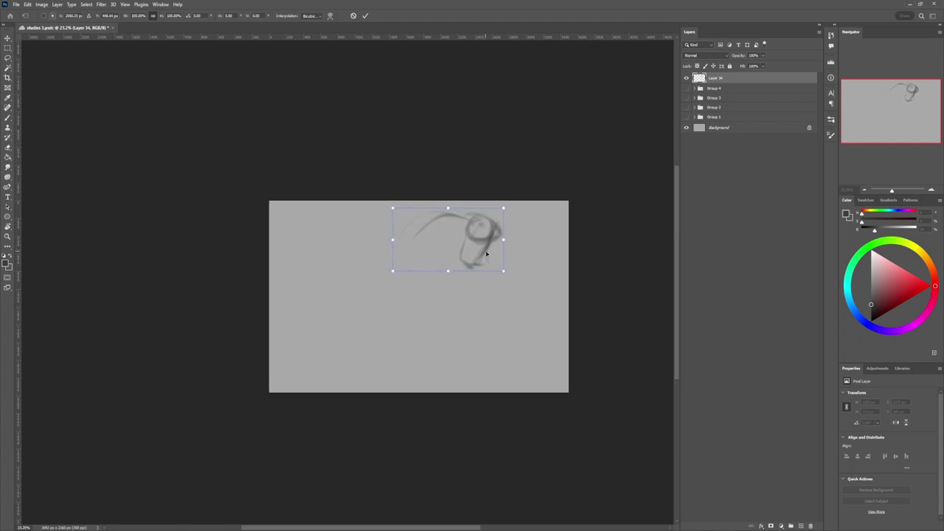
pyautogui.moveTo(512, 202); pyautogui.dragTo(514, 206)
pyautogui.moveTo(479, 253); pyautogui.dragTo(483, 251)
pyautogui.press('Return')
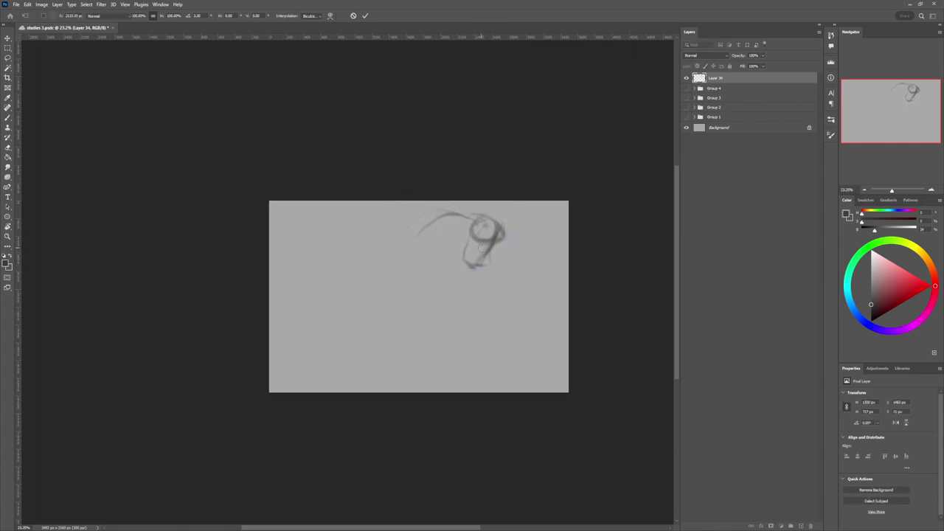
# - Sketch the neck and shoulder curves, light torso guide arcs and the far arm's contours below the head
pyautogui.moveTo(443, 205); pyautogui.dragTo(473, 218)
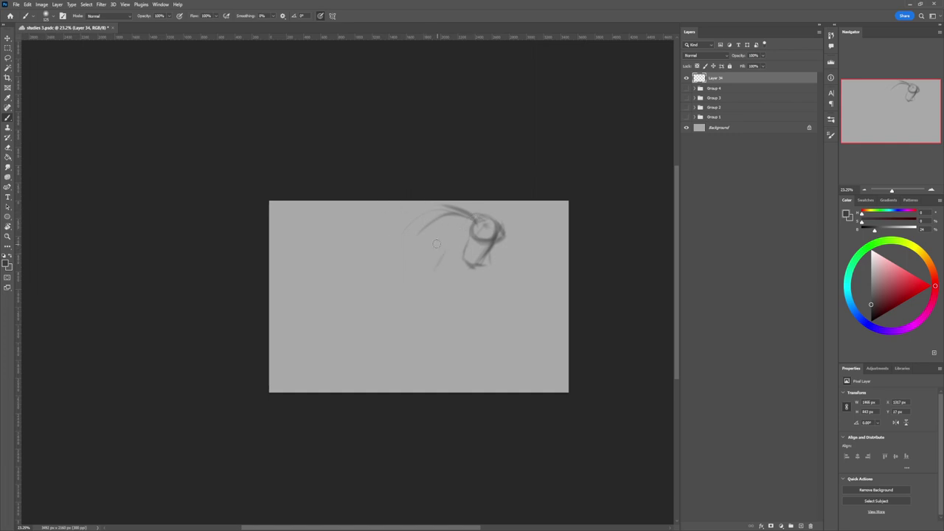
pyautogui.moveTo(440, 218)
pyautogui.mouseDown()
pyautogui.moveTo(434, 253)
pyautogui.moveTo(390, 281)
pyautogui.mouseUp()
pyautogui.moveTo(368, 267); pyautogui.dragTo(380, 203)
pyautogui.moveTo(485, 264)
pyautogui.mouseDown()
pyautogui.moveTo(493, 292)
pyautogui.moveTo(488, 254)
pyautogui.mouseUp()
pyautogui.moveTo(487, 299)
pyautogui.mouseDown()
pyautogui.moveTo(495, 288)
pyautogui.moveTo(468, 311)
pyautogui.moveTo(436, 310)
pyautogui.moveTo(463, 311)
pyautogui.moveTo(453, 319)
pyautogui.moveTo(467, 302)
pyautogui.mouseUp()
pyautogui.moveTo(461, 310)
pyautogui.mouseDown()
pyautogui.moveTo(430, 324)
pyautogui.moveTo(461, 276)
pyautogui.moveTo(431, 316)
pyautogui.mouseUp()
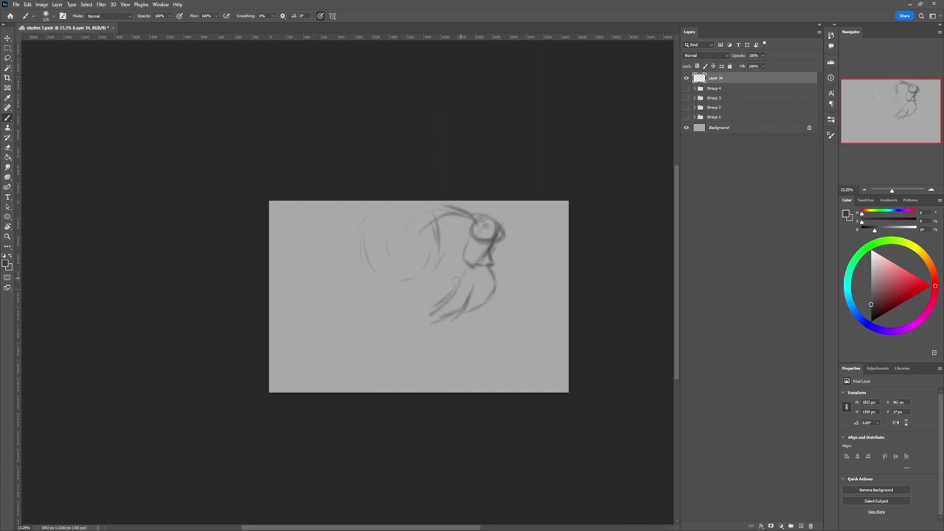
# - Add the long lines from the shoulder downward and darken the far-arm contours beneath the head
pyautogui.moveTo(455, 224)
pyautogui.mouseDown()
pyautogui.moveTo(429, 300)
pyautogui.moveTo(446, 315)
pyautogui.mouseUp()
pyautogui.moveTo(480, 283); pyautogui.dragTo(468, 303)
pyautogui.moveTo(483, 265); pyautogui.dragTo(470, 294)
pyautogui.moveTo(465, 302); pyautogui.dragTo(447, 310)
pyautogui.moveTo(446, 291); pyautogui.dragTo(440, 310)
# - Sketch the chest's lower edge, the near arm's outer contour and the rounded shoulder and back line up to the canvas edge
pyautogui.moveTo(451, 250)
pyautogui.mouseDown()
pyautogui.moveTo(453, 216)
pyautogui.moveTo(441, 265)
pyautogui.moveTo(447, 234)
pyautogui.moveTo(421, 271)
pyautogui.mouseUp()
pyautogui.moveTo(405, 287)
pyautogui.mouseDown()
pyautogui.moveTo(366, 290)
pyautogui.moveTo(389, 295)
pyautogui.moveTo(342, 276)
pyautogui.moveTo(395, 284)
pyautogui.moveTo(360, 273)
pyautogui.moveTo(317, 304)
pyautogui.moveTo(300, 272)
pyautogui.moveTo(329, 306)
pyautogui.mouseUp()
pyautogui.moveTo(291, 267); pyautogui.dragTo(349, 332)
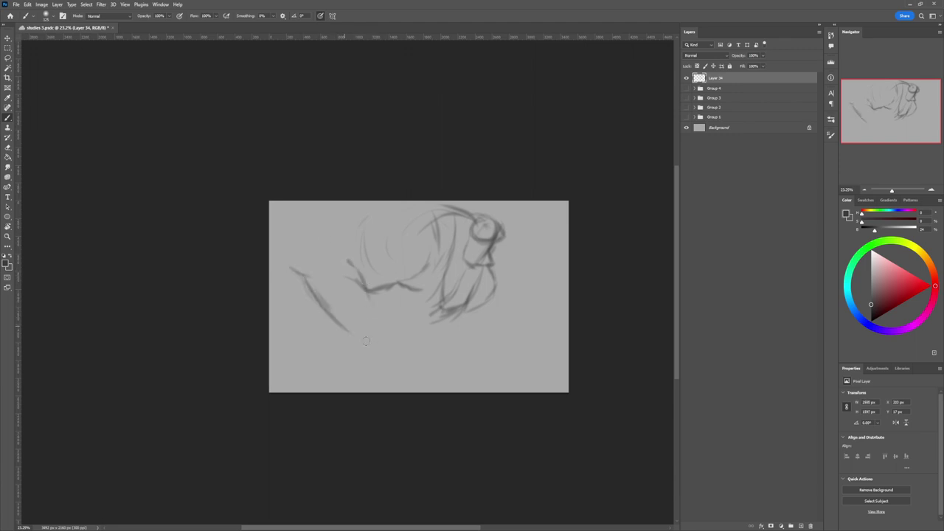
pyautogui.moveTo(288, 259); pyautogui.dragTo(350, 199)
pyautogui.moveTo(428, 200); pyautogui.dragTo(453, 208)
pyautogui.moveTo(351, 262)
pyautogui.mouseDown()
pyautogui.moveTo(335, 255)
pyautogui.moveTo(387, 282)
pyautogui.moveTo(410, 281)
pyautogui.moveTo(402, 258)
pyautogui.mouseUp()
# - Sketch the near forearm with its inner contour, and the wrist and hand at the canvas's lower edge
pyautogui.press('z')
pyautogui.moveTo(485, 282); pyautogui.dragTo(499, 255)
pyautogui.press('b')
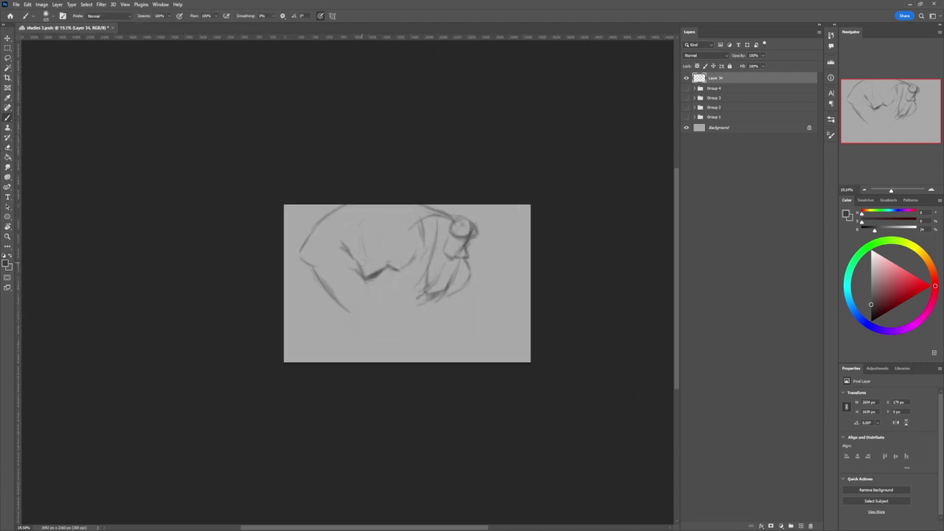
pyautogui.moveTo(362, 262)
pyautogui.mouseDown()
pyautogui.moveTo(380, 299)
pyautogui.moveTo(385, 293)
pyautogui.mouseUp()
pyautogui.moveTo(394, 305)
pyautogui.mouseDown()
pyautogui.moveTo(393, 334)
pyautogui.moveTo(378, 339)
pyautogui.moveTo(372, 329)
pyautogui.moveTo(372, 342)
pyautogui.moveTo(360, 319)
pyautogui.mouseUp()
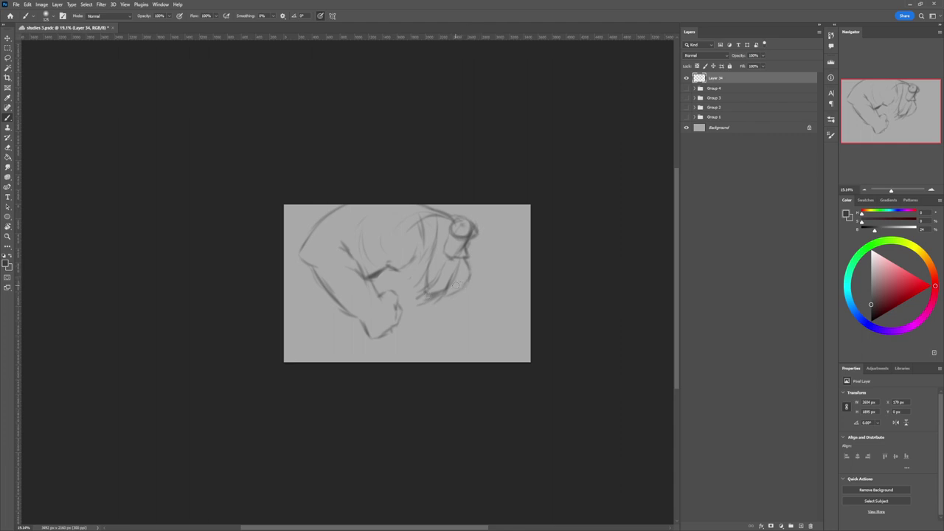
pyautogui.moveTo(361, 340)
pyautogui.mouseDown()
pyautogui.moveTo(359, 355)
pyautogui.moveTo(403, 361)
pyautogui.mouseUp()
pyautogui.moveTo(360, 342); pyautogui.dragTo(356, 361)
pyautogui.moveTo(362, 344)
pyautogui.mouseDown()
pyautogui.moveTo(351, 358)
pyautogui.moveTo(379, 344)
pyautogui.moveTo(407, 356)
pyautogui.moveTo(360, 332)
pyautogui.mouseUp()
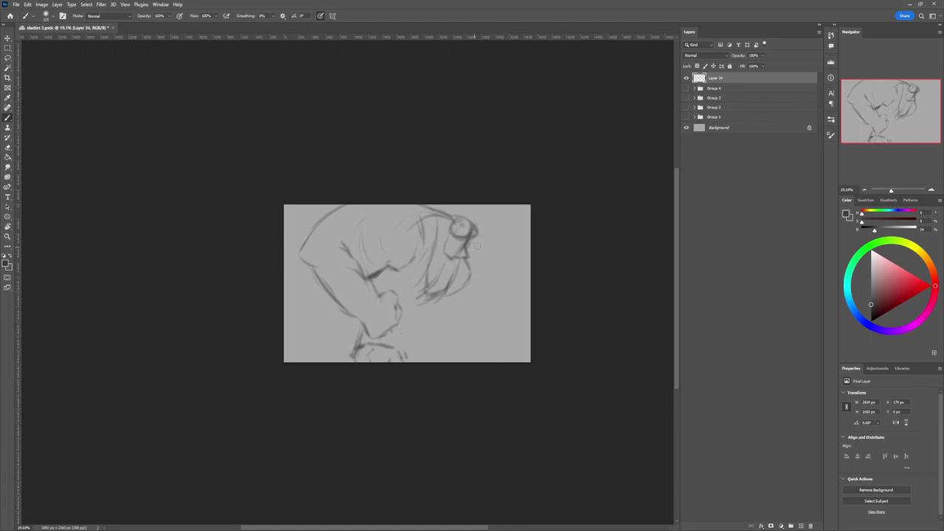
# - Sketch the near weight as a stack of curved plates beside the hand, ending in a tall outer plate
pyautogui.moveTo(404, 354)
pyautogui.mouseDown()
pyautogui.moveTo(400, 345)
pyautogui.moveTo(406, 370)
pyautogui.moveTo(398, 342)
pyautogui.moveTo(403, 362)
pyautogui.moveTo(403, 343)
pyautogui.moveTo(419, 342)
pyautogui.moveTo(425, 367)
pyautogui.mouseUp()
pyautogui.moveTo(413, 331)
pyautogui.mouseDown()
pyautogui.moveTo(422, 324)
pyautogui.moveTo(432, 342)
pyautogui.moveTo(430, 368)
pyautogui.moveTo(430, 336)
pyautogui.moveTo(427, 347)
pyautogui.mouseUp()
pyautogui.moveTo(438, 329); pyautogui.dragTo(447, 366)
pyautogui.moveTo(438, 326)
pyautogui.mouseDown()
pyautogui.moveTo(447, 363)
pyautogui.moveTo(437, 315)
pyautogui.moveTo(458, 364)
pyautogui.moveTo(453, 308)
pyautogui.moveTo(465, 304)
pyautogui.moveTo(484, 348)
pyautogui.moveTo(480, 363)
pyautogui.mouseUp()
pyautogui.moveTo(473, 312); pyautogui.dragTo(482, 339)
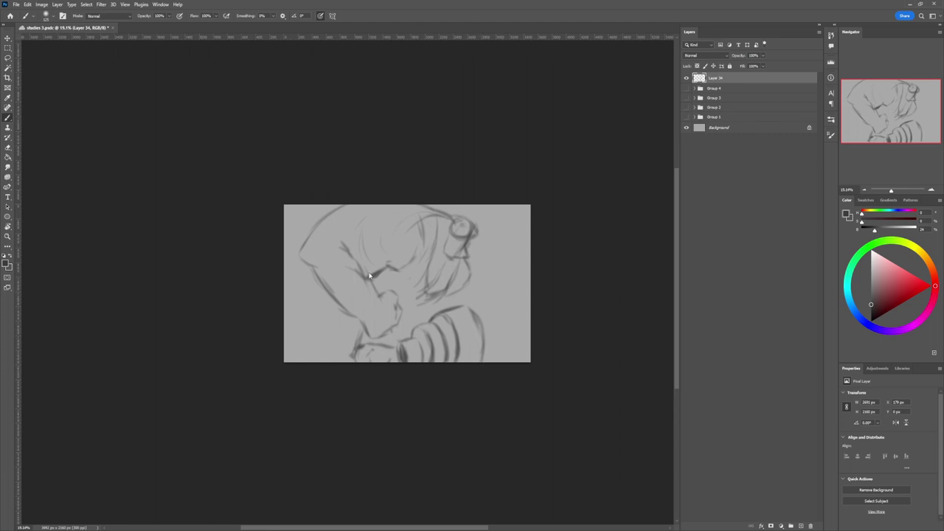
# - Lasso the stacked weight plates, narrow them horizontally with Free Transform, and deselect
pyautogui.press('l')
pyautogui.moveTo(492, 372)
pyautogui.mouseDown()
pyautogui.moveTo(486, 309)
pyautogui.moveTo(462, 302)
pyautogui.moveTo(419, 320)
pyautogui.moveTo(395, 347)
pyautogui.moveTo(420, 387)
pyautogui.moveTo(514, 375)
pyautogui.mouseUp()
pyautogui.hotkey('ctrl', 't')
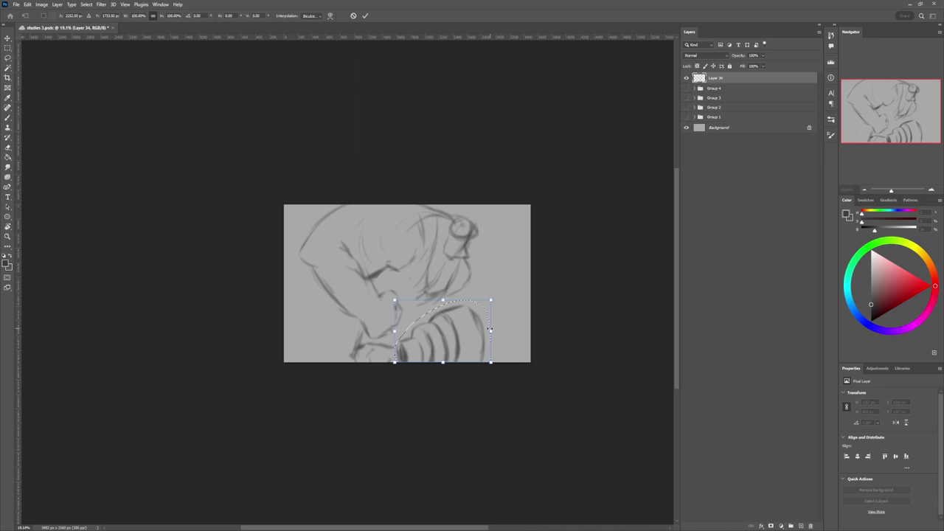
pyautogui.moveTo(489, 332); pyautogui.dragTo(475, 333)
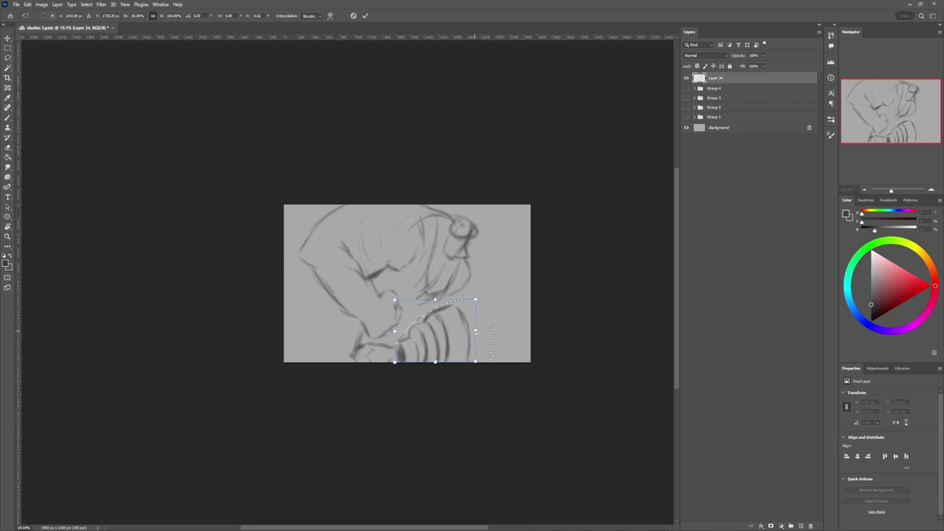
pyautogui.press('Return')
pyautogui.hotkey('ctrl', 'd')
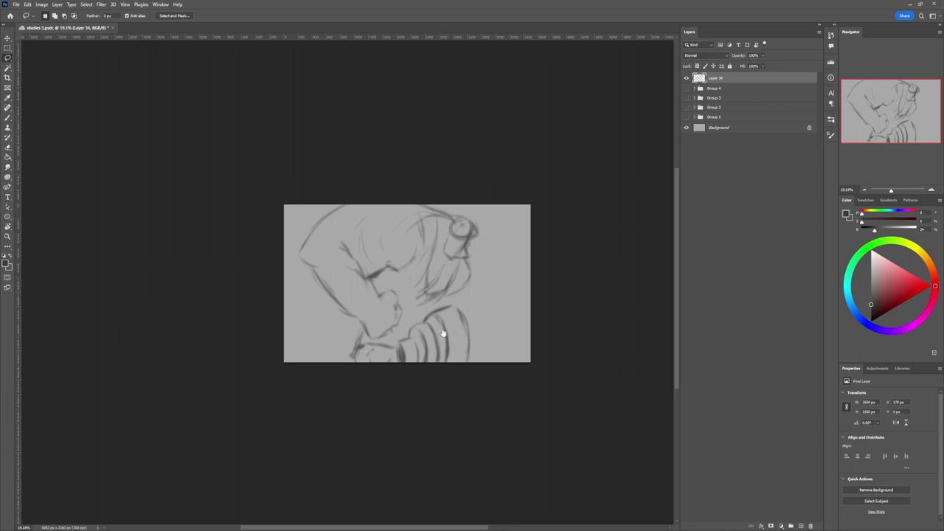
# - Darken the near plate's upper edge, and sketch the bar and the large round far plate at the right canvas edge
pyautogui.press('b')
pyautogui.moveTo(425, 317); pyautogui.dragTo(439, 314)
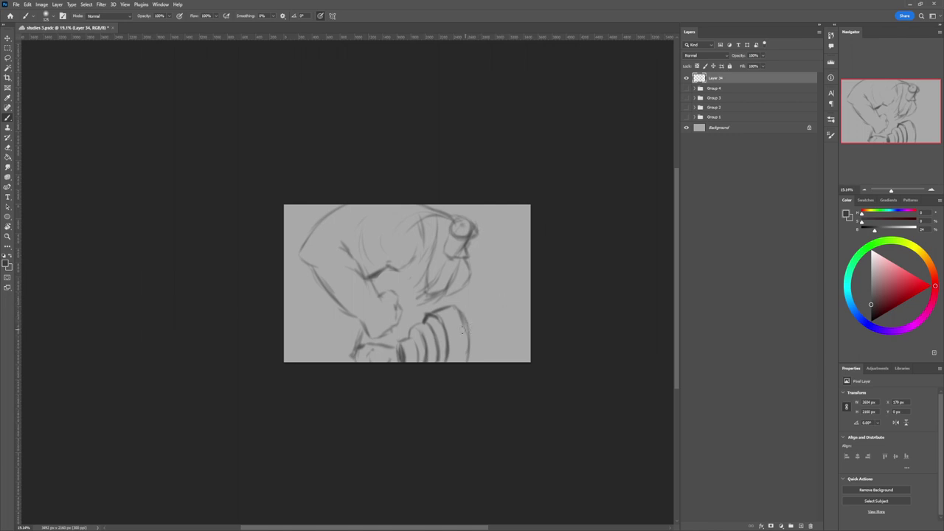
pyautogui.moveTo(466, 329)
pyautogui.mouseDown()
pyautogui.moveTo(536, 314)
pyautogui.moveTo(535, 326)
pyautogui.moveTo(509, 298)
pyautogui.moveTo(499, 332)
pyautogui.mouseUp()
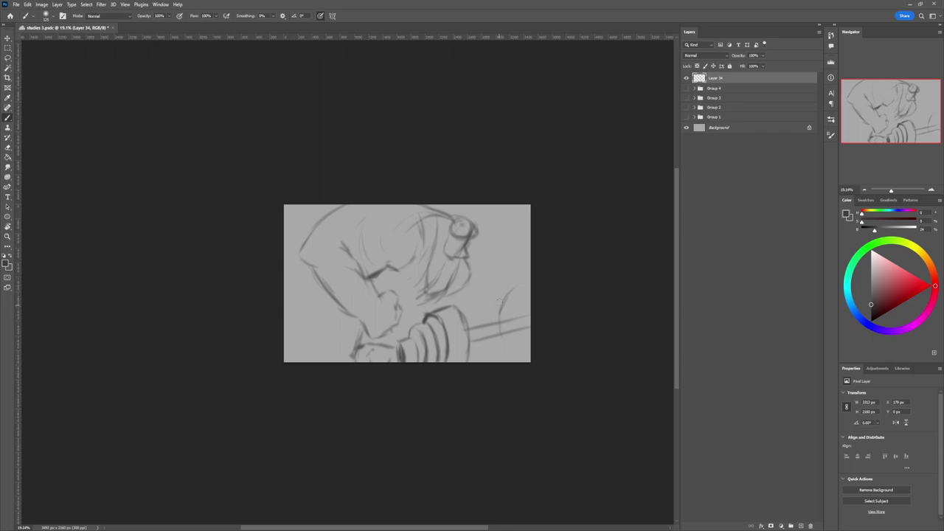
pyautogui.moveTo(503, 299)
pyautogui.mouseDown()
pyautogui.moveTo(498, 318)
pyautogui.moveTo(526, 287)
pyautogui.moveTo(534, 291)
pyautogui.mouseUp()
pyautogui.moveTo(496, 320)
pyautogui.mouseDown()
pyautogui.moveTo(497, 307)
pyautogui.moveTo(534, 290)
pyautogui.mouseUp()
pyautogui.moveTo(503, 342)
pyautogui.mouseDown()
pyautogui.moveTo(521, 361)
pyautogui.moveTo(514, 357)
pyautogui.moveTo(532, 357)
pyautogui.mouseUp()
pyautogui.moveTo(500, 337); pyautogui.dragTo(516, 349)
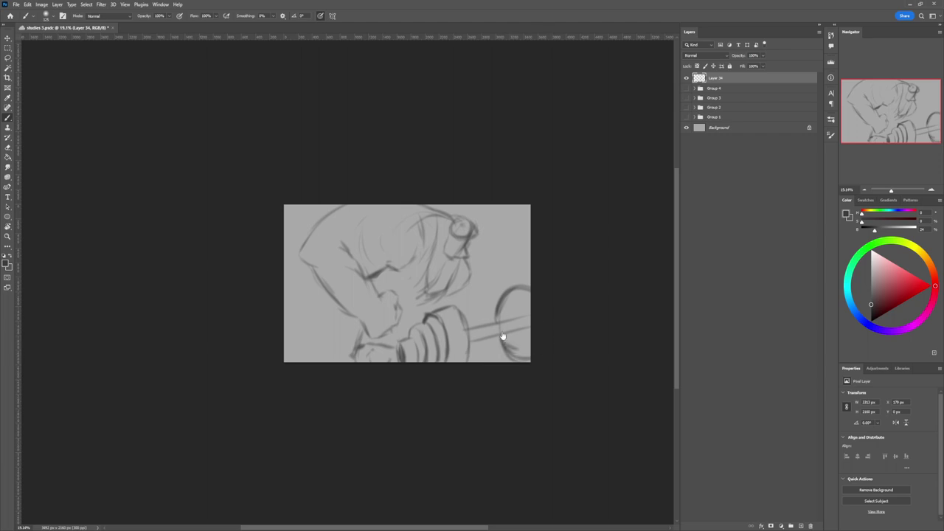
# - Extend the far arm down to the bar and sketch the hand gripping it, with the thumb above and fingers wrapped around
pyautogui.press('e')
pyautogui.press('b')
pyautogui.moveTo(473, 285)
pyautogui.mouseDown()
pyautogui.moveTo(478, 318)
pyautogui.moveTo(491, 321)
pyautogui.moveTo(494, 308)
pyautogui.moveTo(479, 324)
pyautogui.mouseUp()
pyautogui.hotkey('ctrl', 'z')
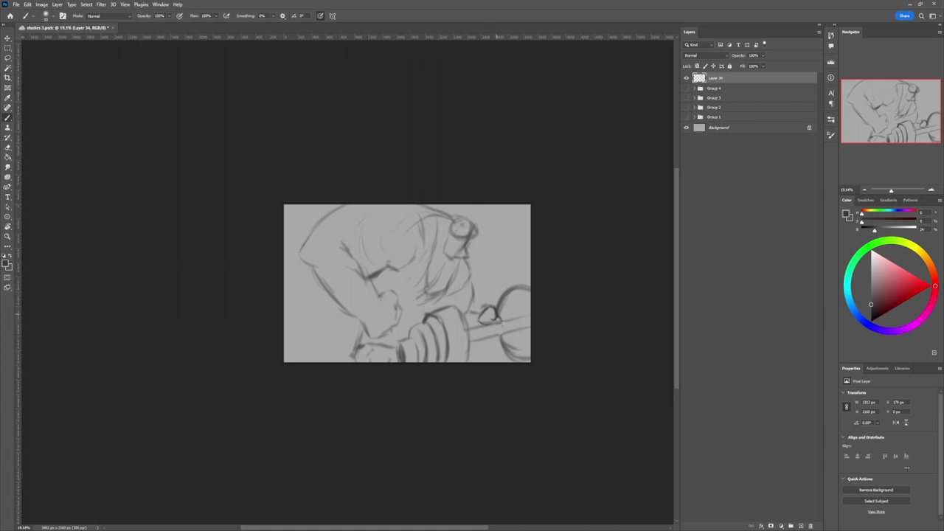
pyautogui.moveTo(502, 319)
pyautogui.mouseDown()
pyautogui.moveTo(506, 343)
pyautogui.moveTo(494, 344)
pyautogui.mouseUp()
pyautogui.moveTo(483, 336); pyautogui.dragTo(487, 350)
pyautogui.moveTo(497, 349); pyautogui.dragTo(470, 361)
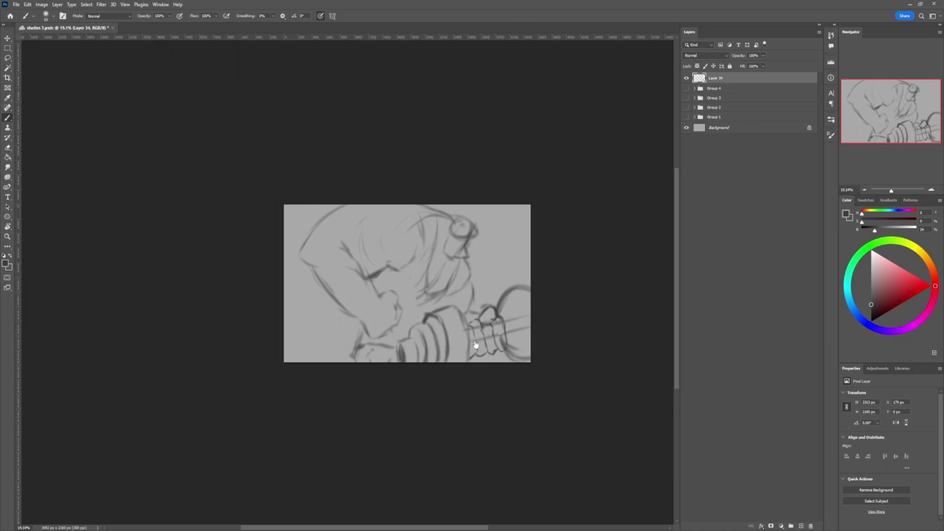
# - Erase the bar lines crossing the gripping fingers, and lasso, rotate and reposition the thumb shape above them
pyautogui.press('e')
pyautogui.moveTo(476, 328)
pyautogui.mouseDown()
pyautogui.moveTo(498, 336)
pyautogui.moveTo(485, 325)
pyautogui.moveTo(493, 320)
pyautogui.mouseUp()
pyautogui.press('b')
pyautogui.press('l')
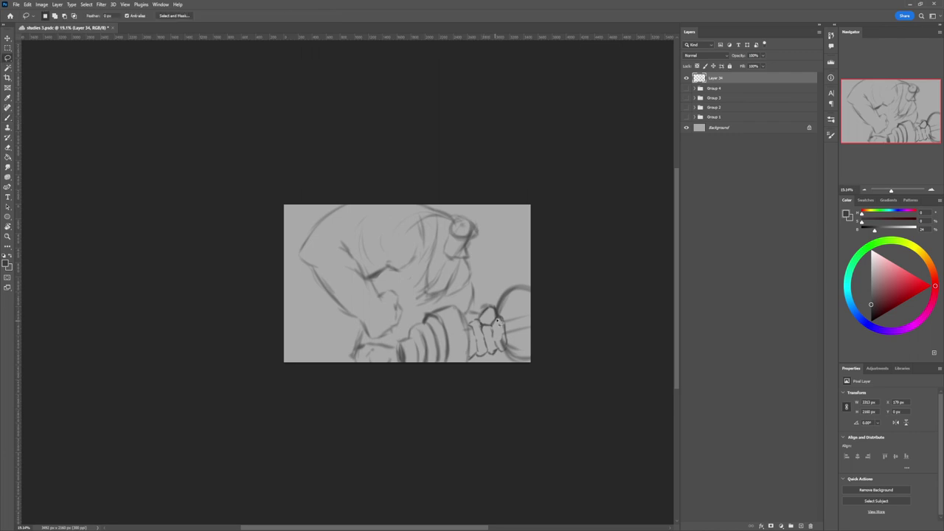
pyautogui.moveTo(483, 325)
pyautogui.mouseDown()
pyautogui.moveTo(489, 303)
pyautogui.moveTo(480, 321)
pyautogui.moveTo(512, 308)
pyautogui.mouseUp()
pyautogui.hotkey('ctrl', 't')
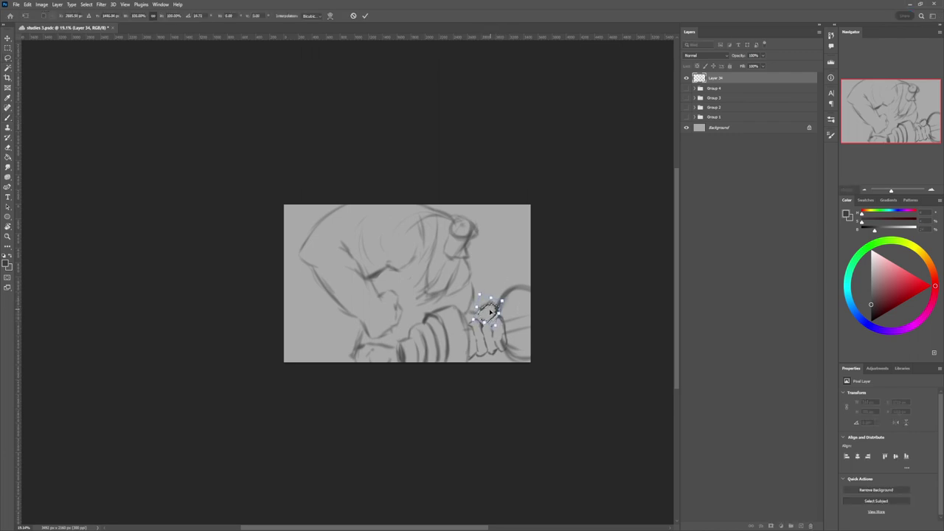
pyautogui.press('Return')
pyautogui.press('b')
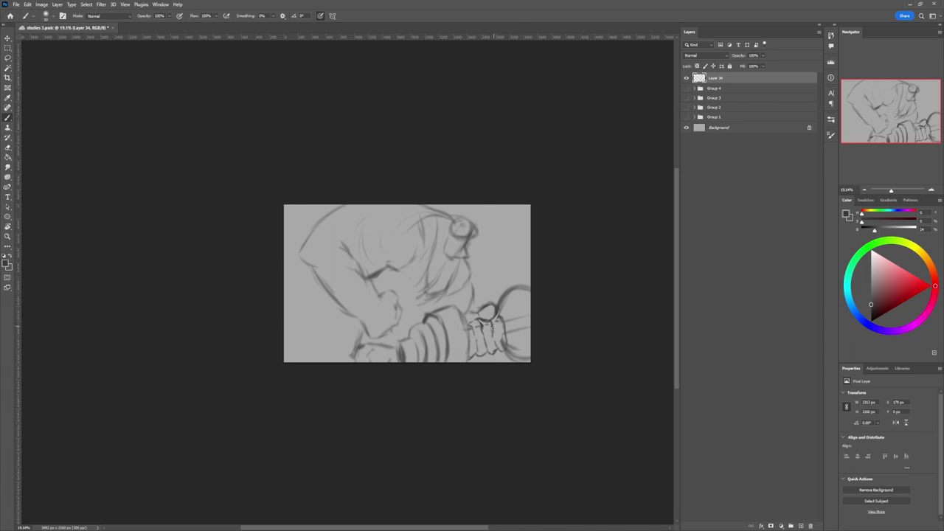
# - Refine the finger outlines around the bar and sketch the small irregular contours in front of the far plate
pyautogui.moveTo(494, 324)
pyautogui.mouseDown()
pyautogui.moveTo(494, 340)
pyautogui.moveTo(485, 342)
pyautogui.moveTo(483, 328)
pyautogui.moveTo(503, 343)
pyautogui.mouseUp()
pyautogui.press('e')
pyautogui.press('b')
pyautogui.hotkey('ctrl', 'z')
pyautogui.press('e')
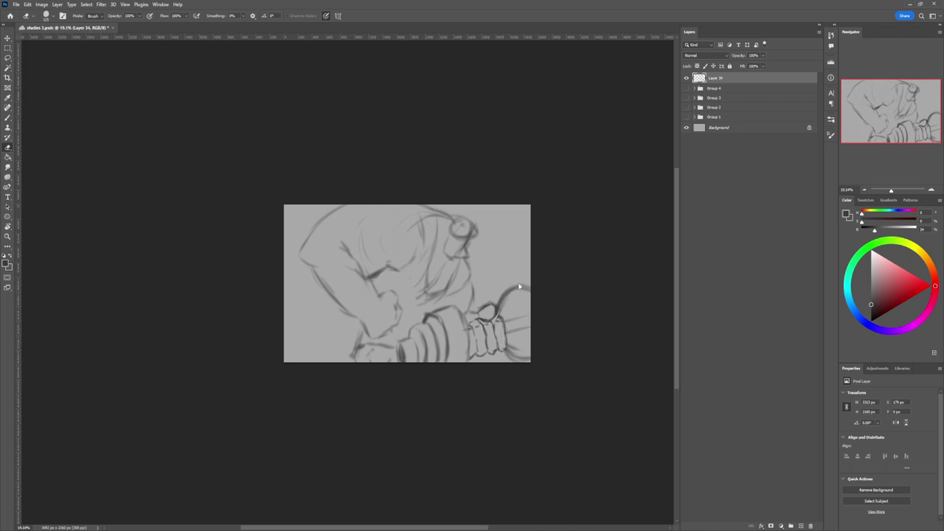
pyautogui.press('b')
pyautogui.press('e')
pyautogui.press('b')
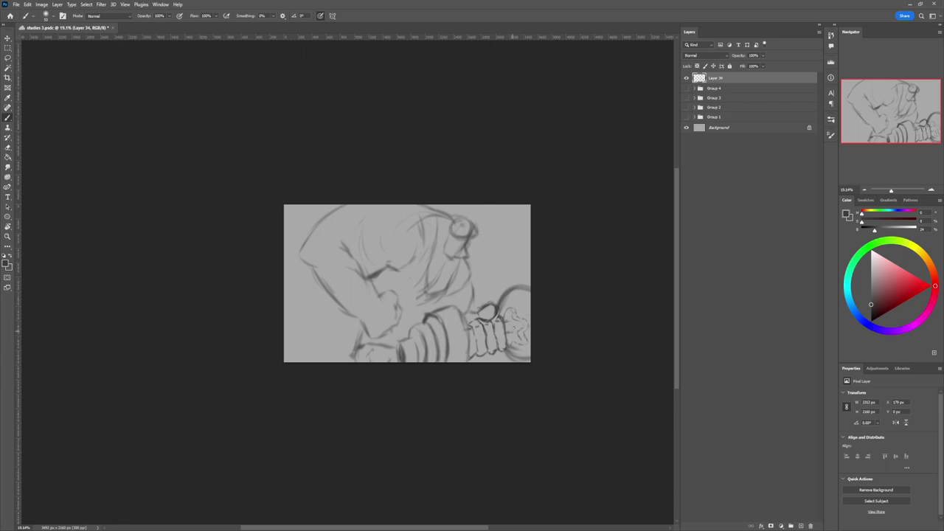
pyautogui.moveTo(515, 325); pyautogui.dragTo(510, 336)
# - Draw the dark brow, eye, nose and mouth marks on the face, cleaning their edges with the eraser
pyautogui.press('z')
pyautogui.moveTo(452, 336); pyautogui.dragTo(410, 335)
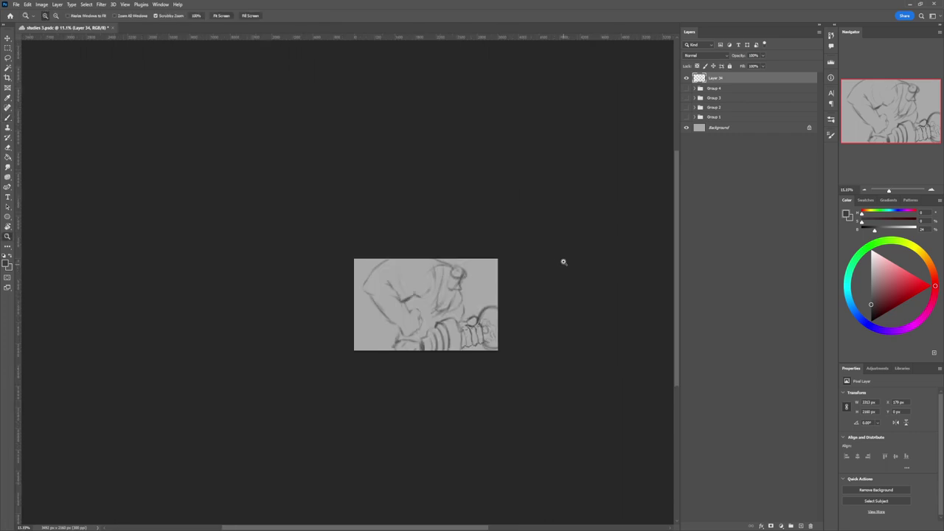
pyautogui.moveTo(455, 274); pyautogui.dragTo(481, 280)
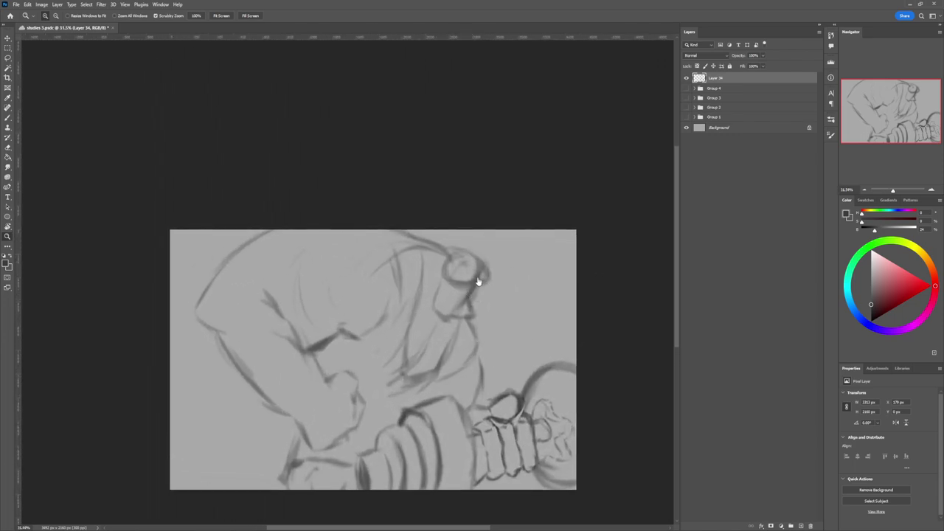
pyautogui.press('b')
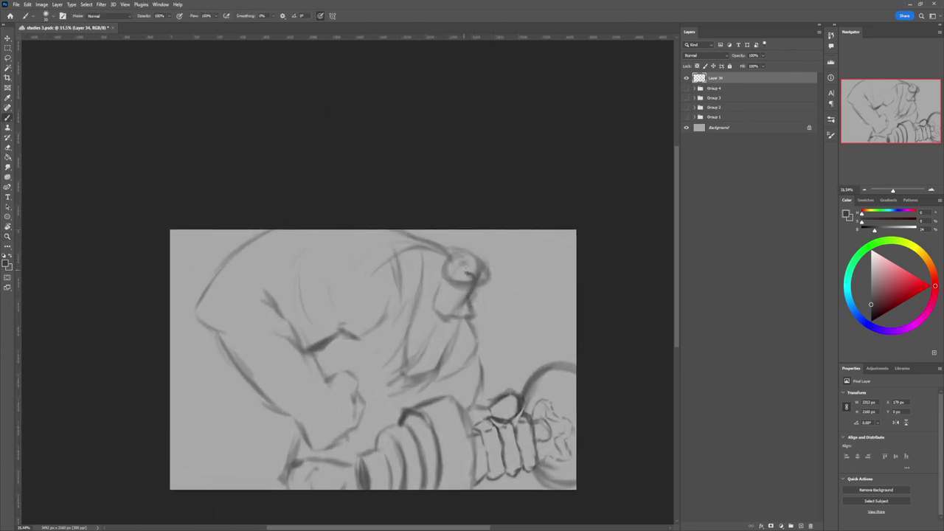
pyautogui.moveTo(475, 277)
pyautogui.mouseDown()
pyautogui.moveTo(458, 270)
pyautogui.moveTo(476, 277)
pyautogui.mouseUp()
pyautogui.press('e')
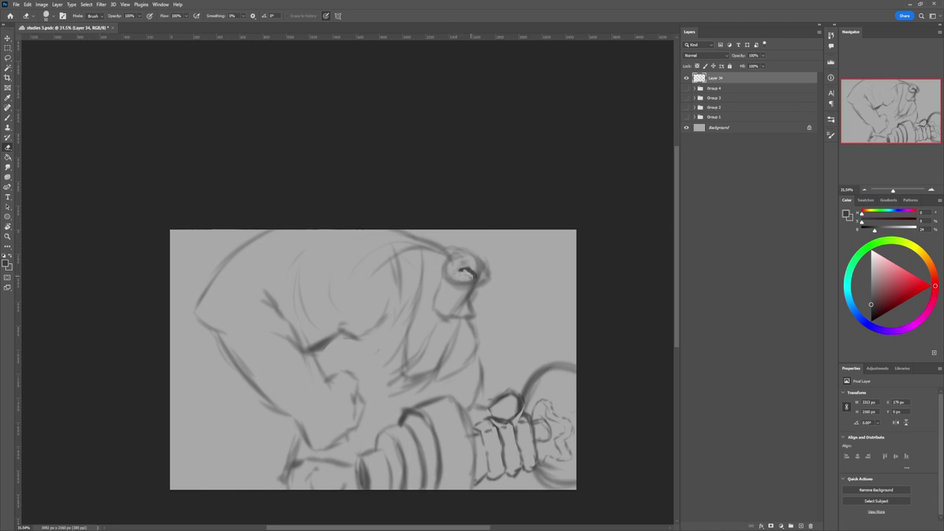
pyautogui.press('b')
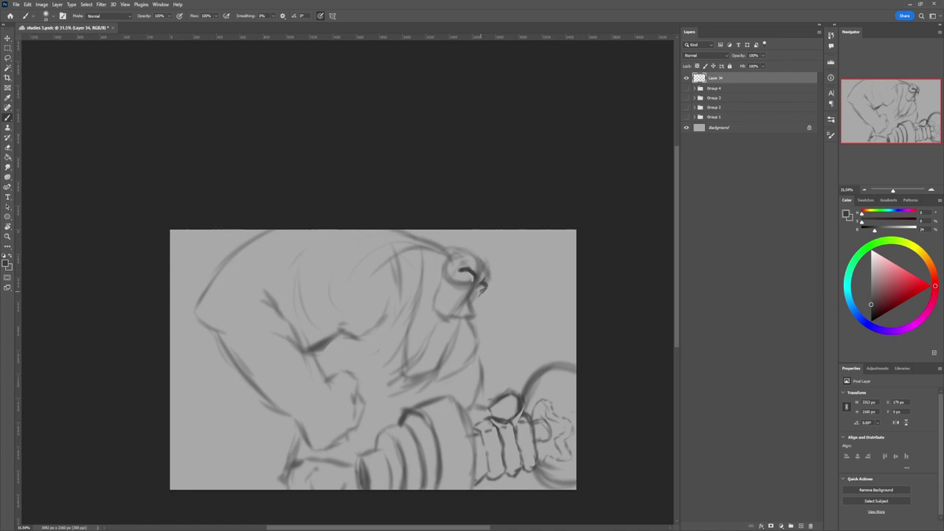
pyautogui.press('e')
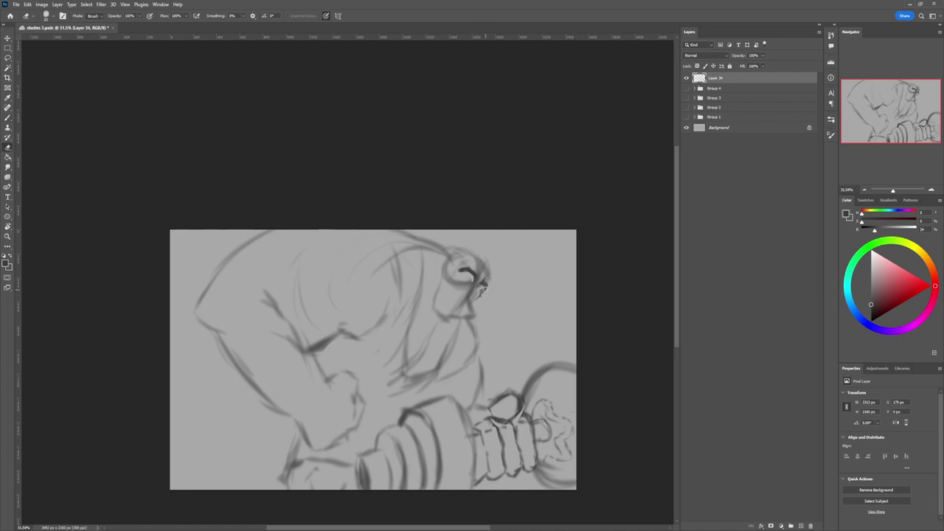
pyautogui.press('b')
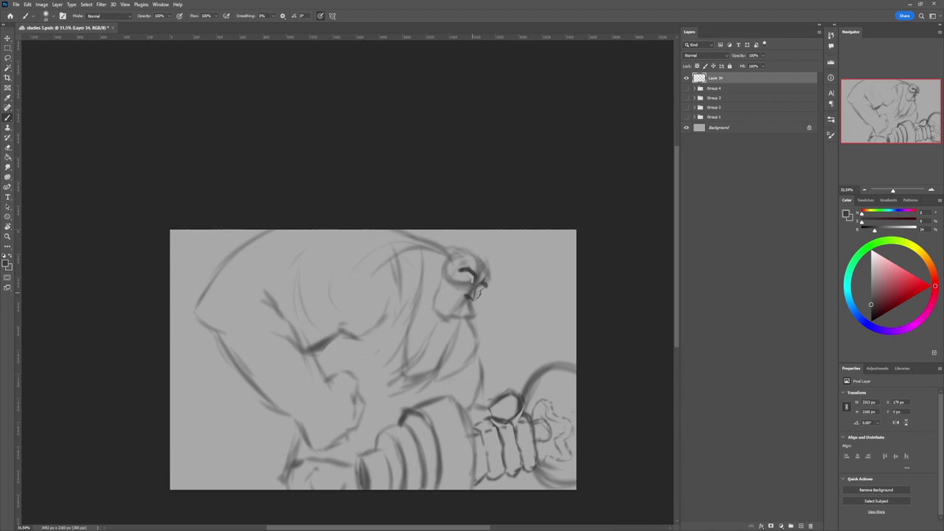
pyautogui.press('e')
pyautogui.press('b')
# - Paint a dark full beard along the jaw below the mouth using an enlarged brush, and clean its edge with the eraser
pyautogui.moveTo(463, 298)
pyautogui.mouseDown()
pyautogui.moveTo(445, 302)
pyautogui.moveTo(441, 292)
pyautogui.moveTo(429, 304)
pyautogui.moveTo(450, 323)
pyautogui.moveTo(472, 322)
pyautogui.moveTo(472, 310)
pyautogui.mouseUp()
pyautogui.press(']')
pyautogui.press(']')
pyautogui.press(']')
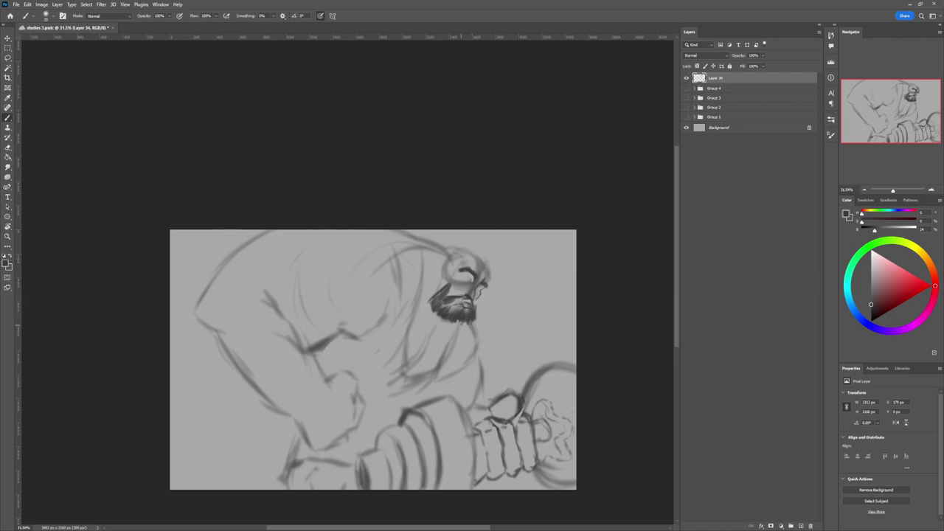
pyautogui.press('e')
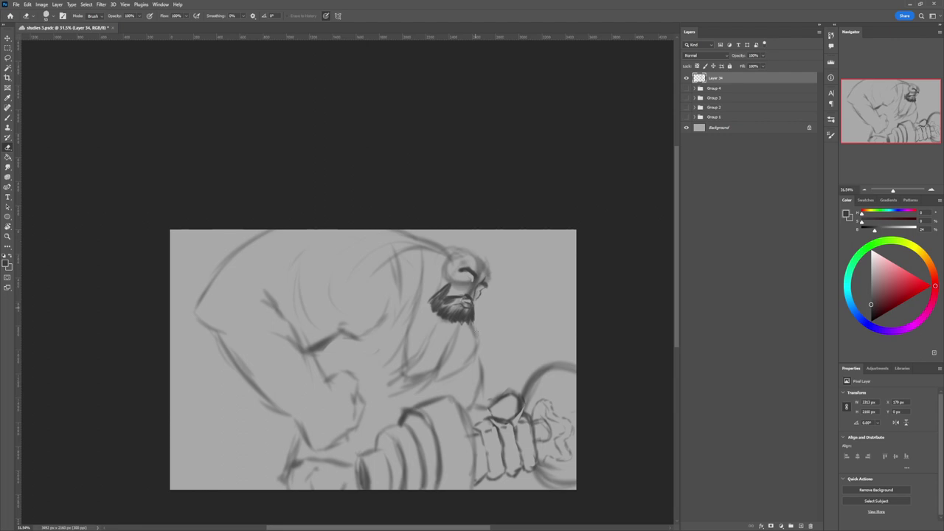
pyautogui.press('b')
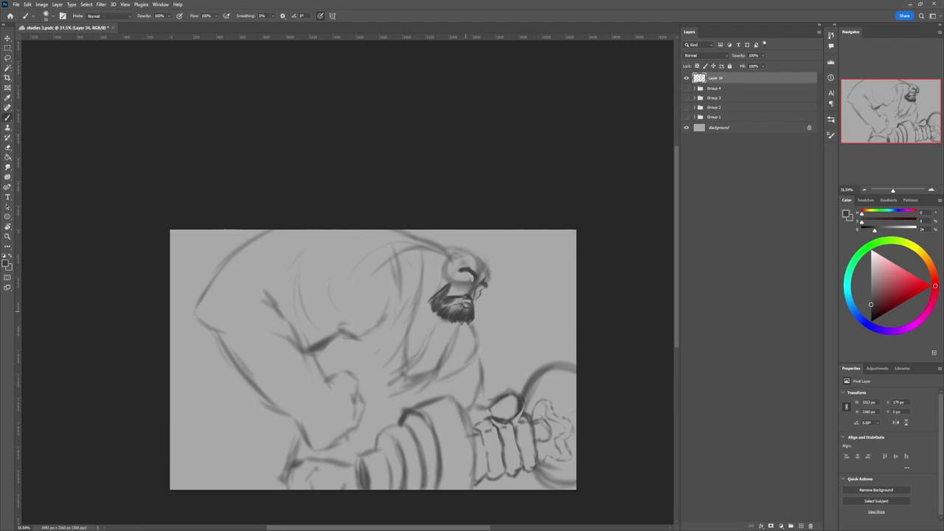
# - Refine the beard with dark brush strokes, carving its upper edge and cheek area with the eraser
pyautogui.moveTo(460, 308); pyautogui.dragTo(451, 312)
pyautogui.press('e')
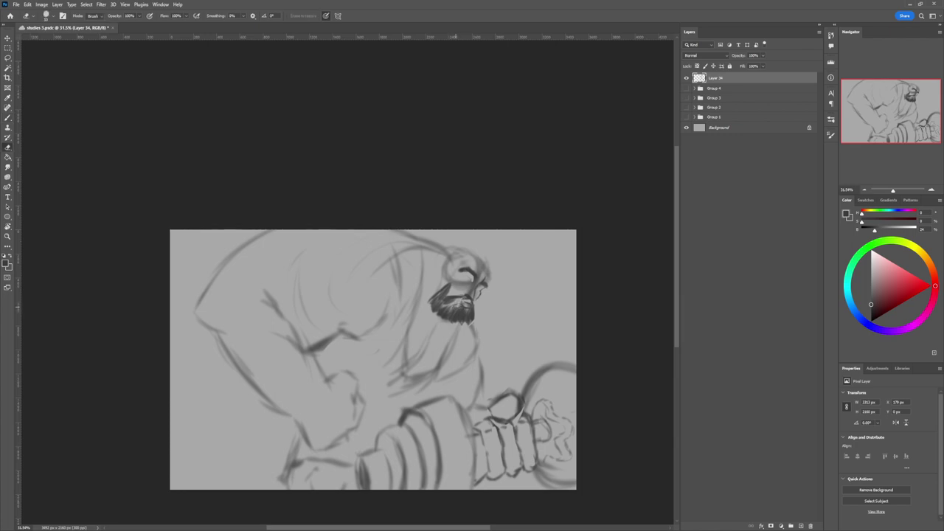
pyautogui.moveTo(456, 306); pyautogui.dragTo(452, 310)
pyautogui.moveTo(453, 301); pyautogui.dragTo(449, 298)
pyautogui.press('b')
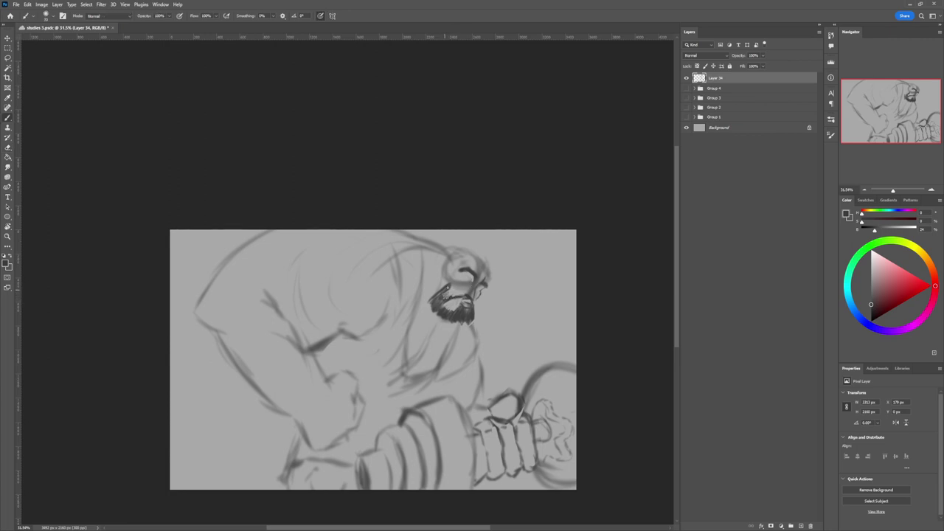
# - Draw the ear beside the face with short dark strokes, cleaning its surroundings with the eraser
pyautogui.press('e')
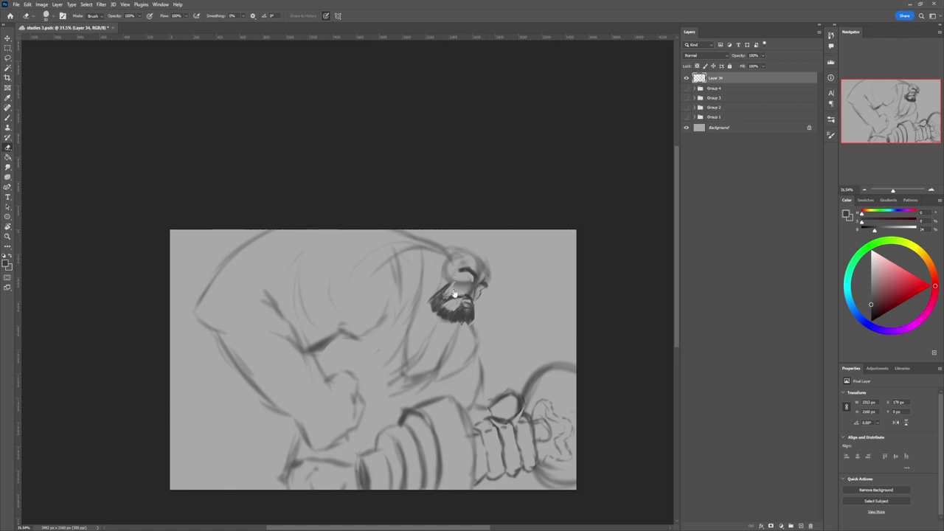
pyautogui.press('b')
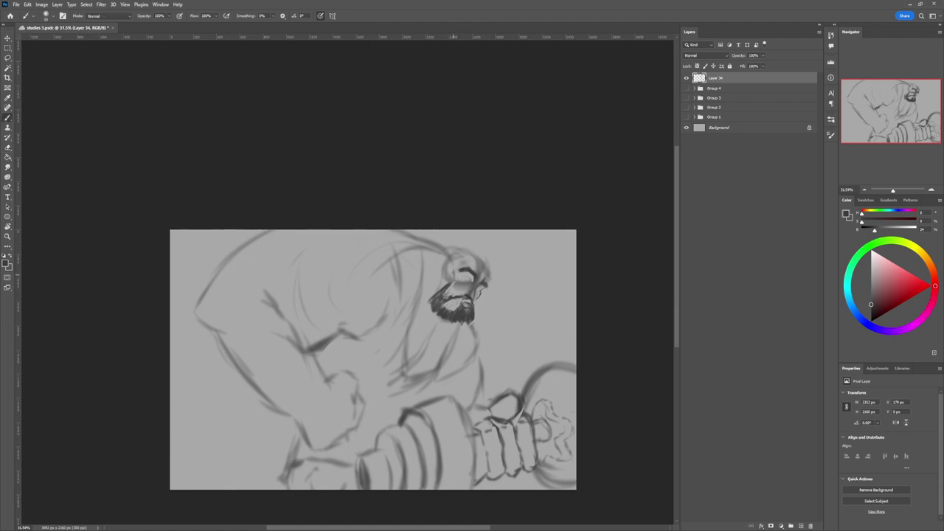
pyautogui.moveTo(445, 270); pyautogui.dragTo(445, 288)
pyautogui.moveTo(443, 273)
pyautogui.mouseDown()
pyautogui.moveTo(451, 267)
pyautogui.moveTo(454, 280)
pyautogui.mouseUp()
# - Sketch the hairline and swept hair tufts across the top of the head, trimming stray marks with the eraser
pyautogui.moveTo(454, 262); pyautogui.dragTo(458, 265)
pyautogui.moveTo(445, 259); pyautogui.dragTo(435, 262)
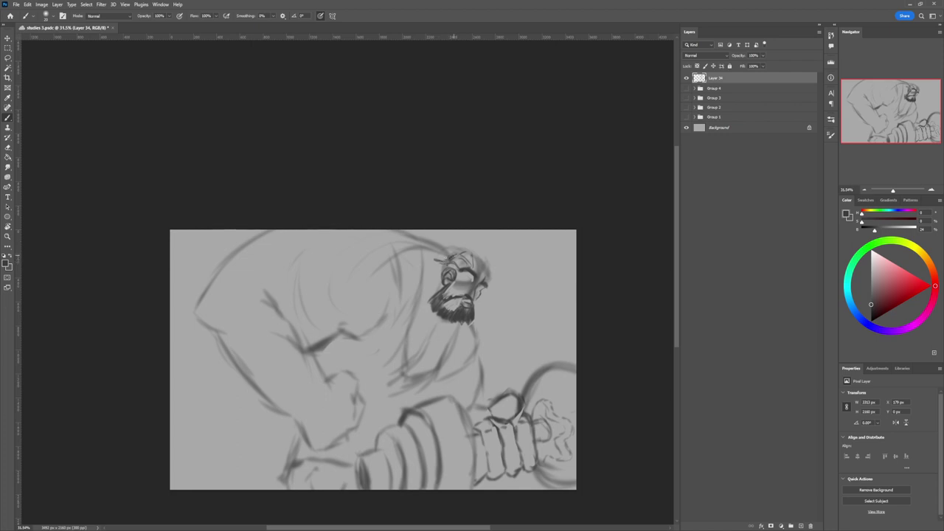
pyautogui.moveTo(447, 256)
pyautogui.mouseDown()
pyautogui.moveTo(439, 259)
pyautogui.moveTo(451, 256)
pyautogui.mouseUp()
pyautogui.press('e')
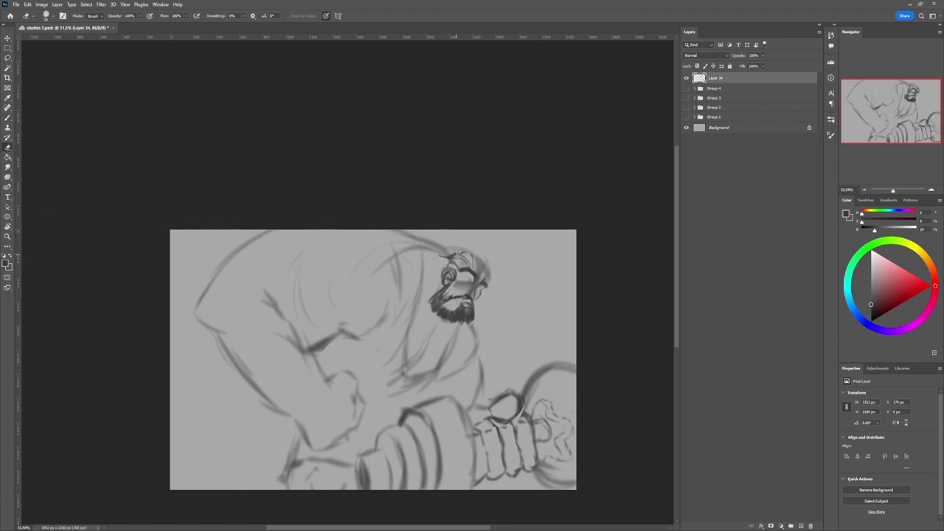
pyautogui.press('b')
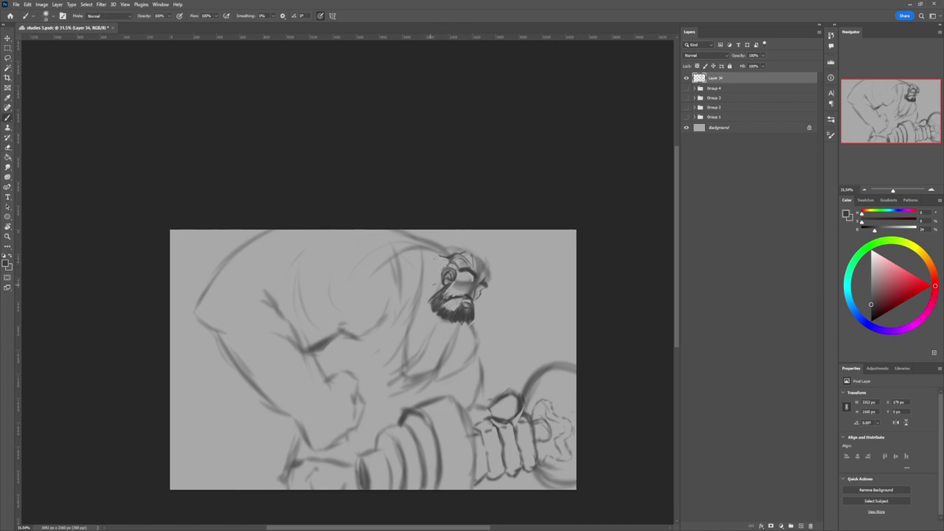
pyautogui.moveTo(455, 254); pyautogui.dragTo(466, 252)
pyautogui.moveTo(493, 263)
pyautogui.mouseDown()
pyautogui.moveTo(490, 274)
pyautogui.moveTo(483, 255)
pyautogui.moveTo(463, 252)
pyautogui.moveTo(474, 257)
pyautogui.mouseUp()
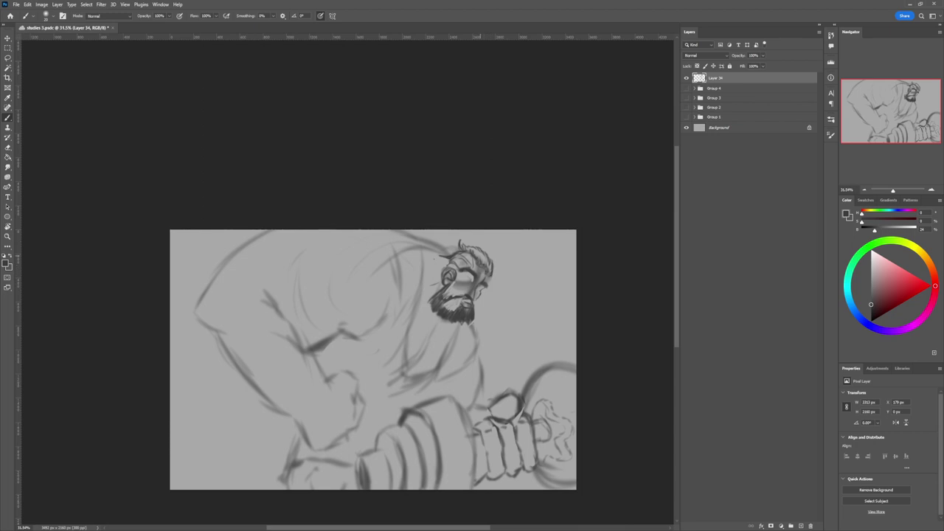
# - Draw the near eye as a round outline below the brow, alternating brush strokes with eraser cleanup
pyautogui.moveTo(395, 320); pyautogui.dragTo(362, 311)
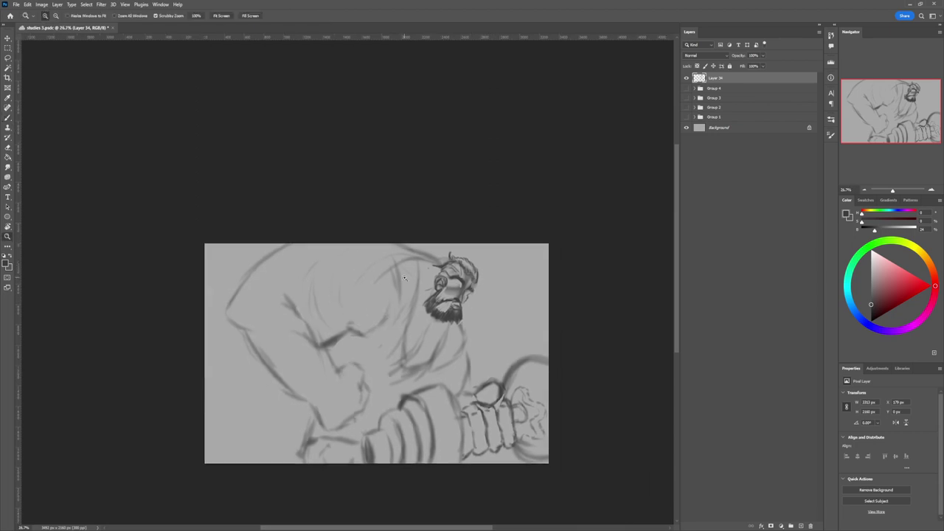
pyautogui.moveTo(461, 298); pyautogui.dragTo(481, 299)
pyautogui.press('b')
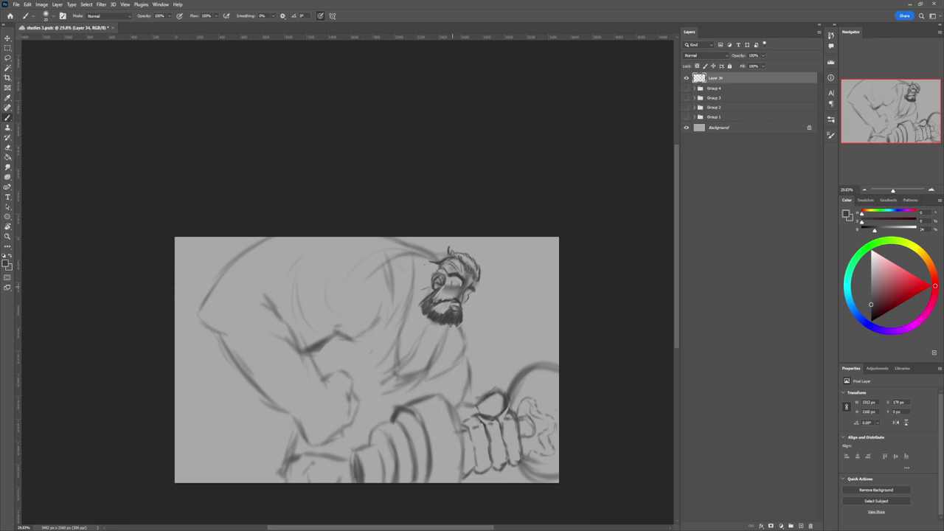
pyautogui.moveTo(452, 279); pyautogui.dragTo(453, 290)
pyautogui.press('e')
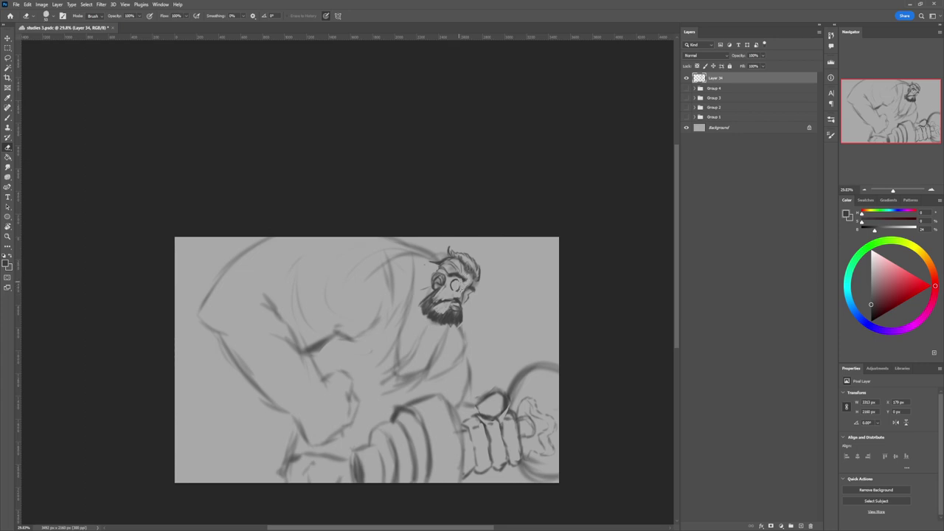
pyautogui.press('b')
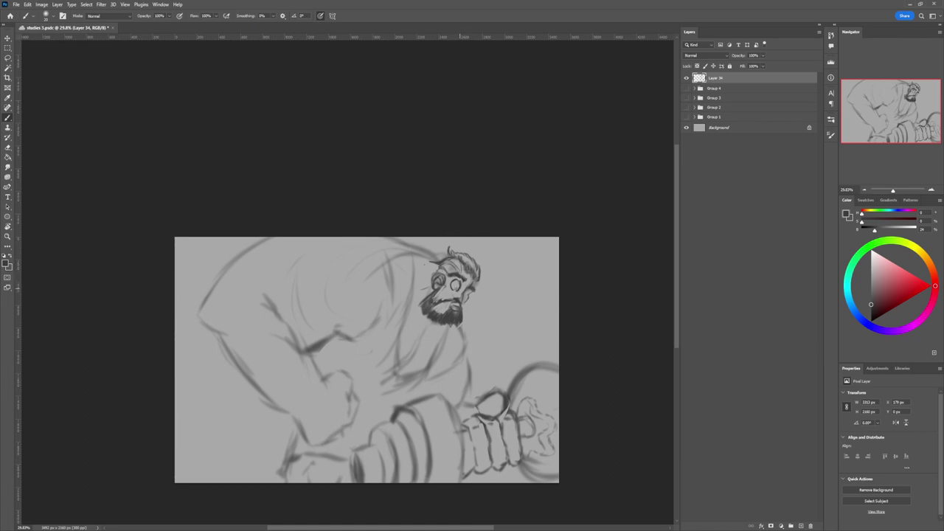
pyautogui.press('e')
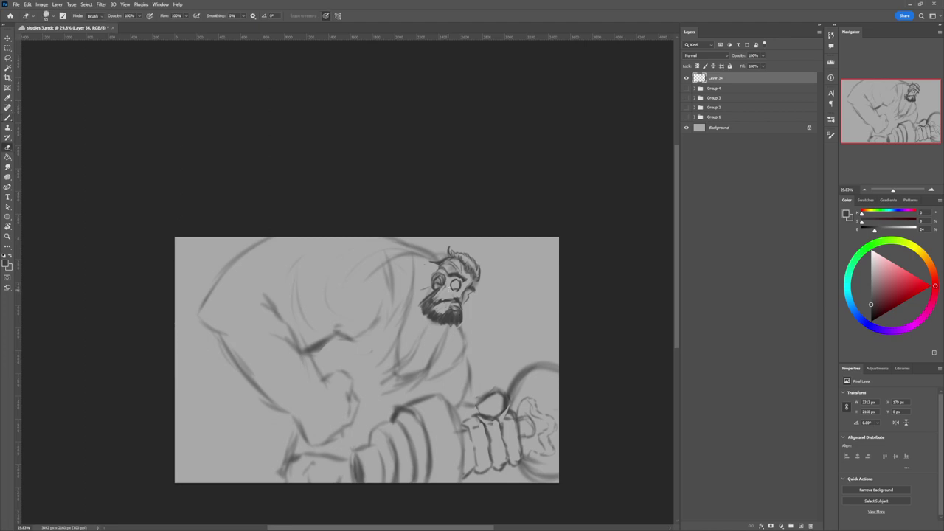
pyautogui.press('b')
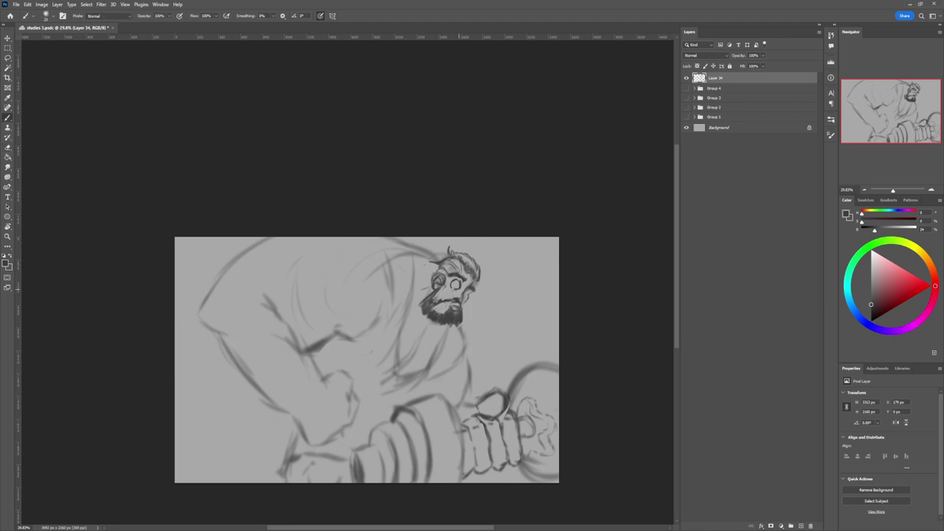
pyautogui.press('e')
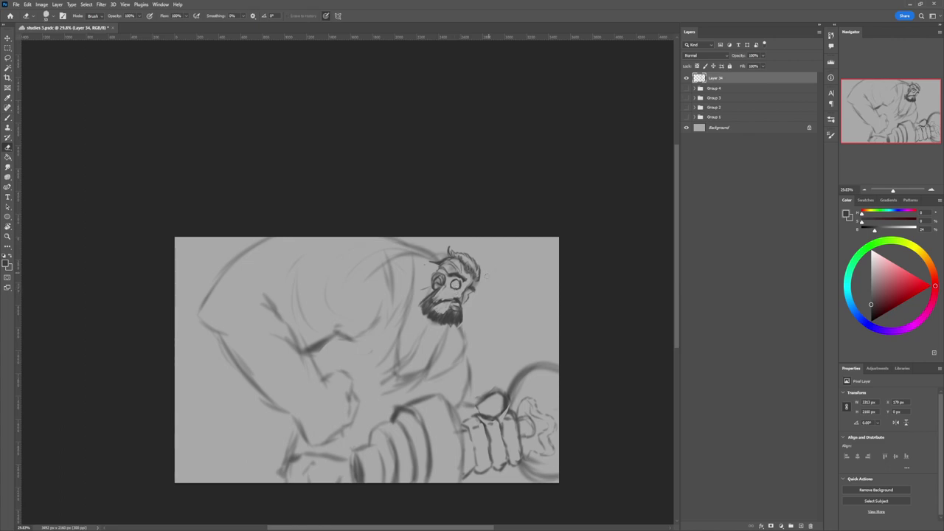
# - Draw the far eye with a smaller brush and clean up the nose and cheek area with the eraser
pyautogui.press('b')
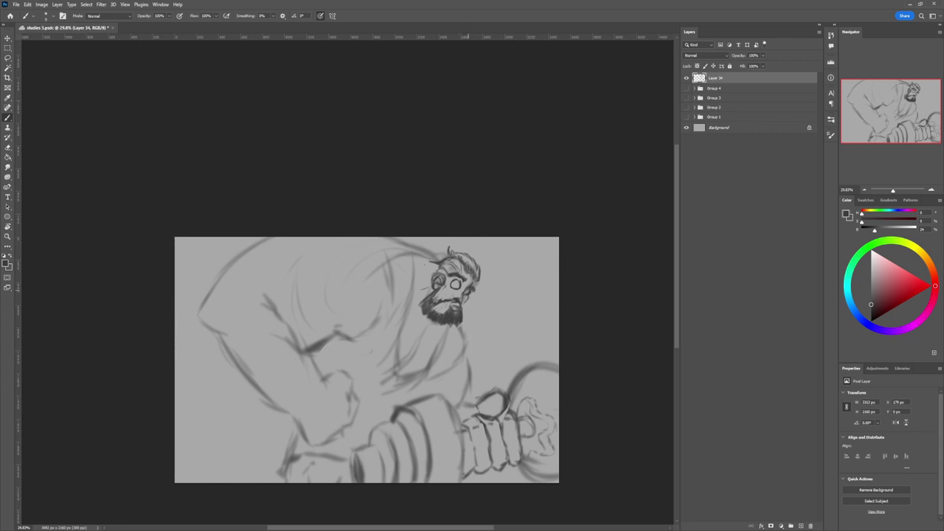
pyautogui.press('e')
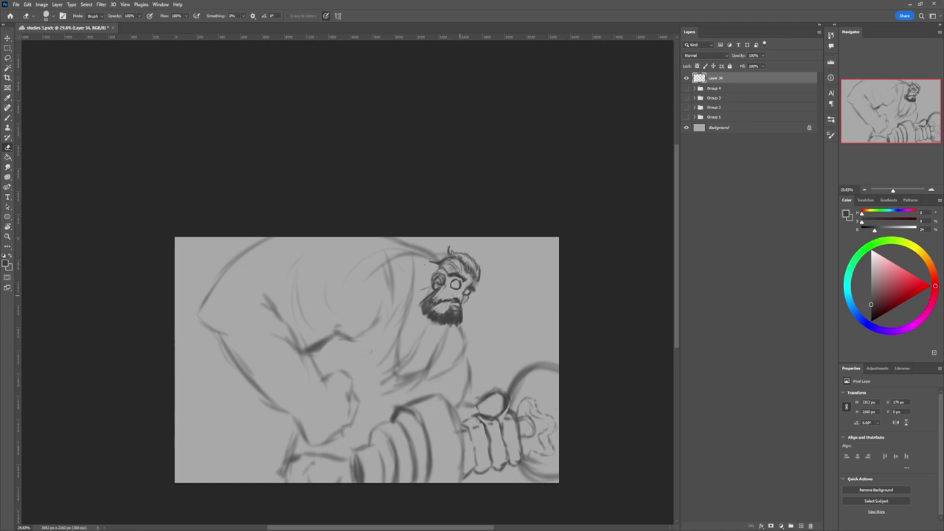
pyautogui.moveTo(460, 297); pyautogui.dragTo(457, 299)
pyautogui.press('b')
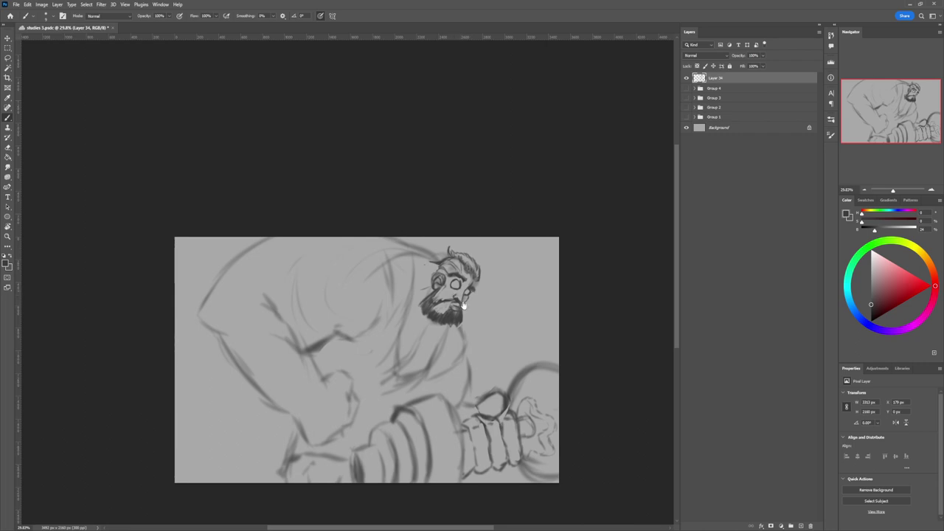
pyautogui.press('e')
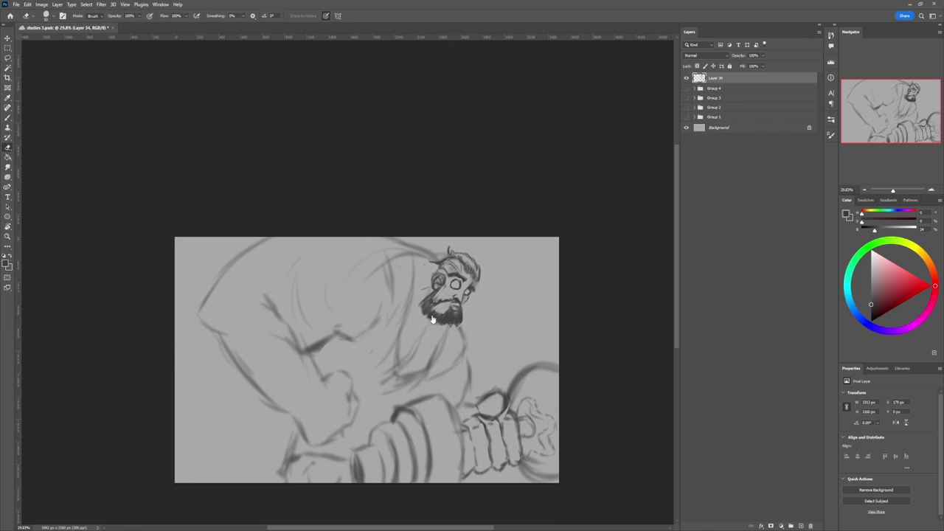
# - Set the brush colour to black and draw the open V-shaped collar from the neck down to the chest
pyautogui.press('z')
pyautogui.moveTo(485, 322); pyautogui.dragTo(433, 322)
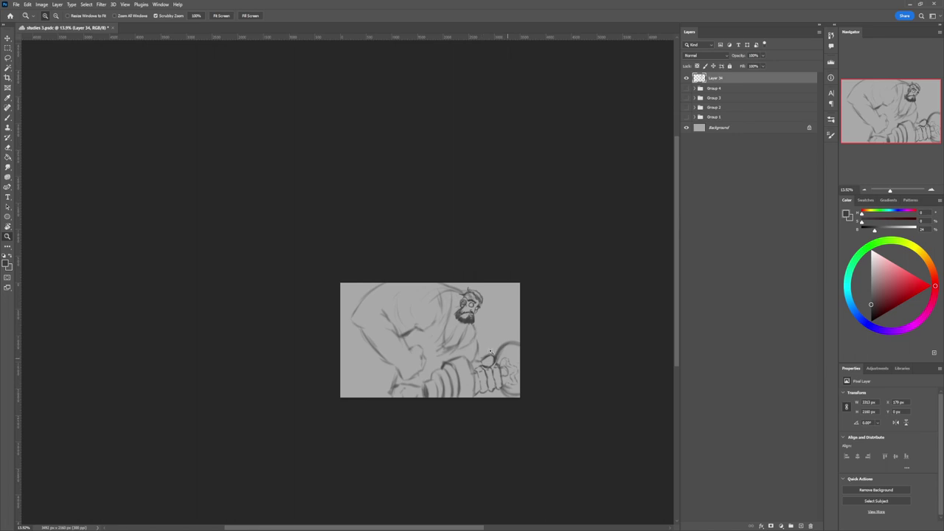
pyautogui.moveTo(489, 352); pyautogui.dragTo(503, 356)
pyautogui.press('b')
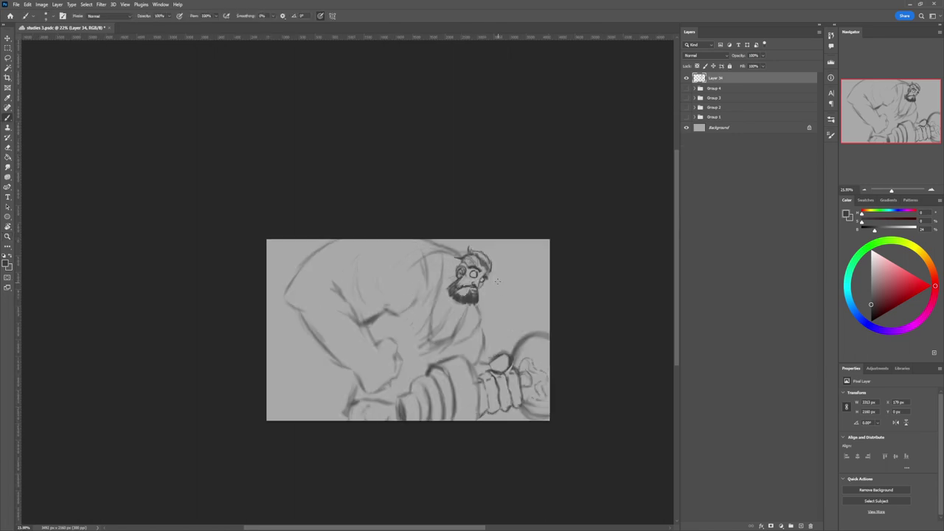
pyautogui.moveTo(468, 307); pyautogui.dragTo(446, 345)
pyautogui.moveTo(443, 250); pyautogui.dragTo(424, 325)
pyautogui.moveTo(441, 267); pyautogui.dragTo(425, 317)
pyautogui.click(871, 321)
pyautogui.moveTo(445, 251); pyautogui.dragTo(426, 322)
pyautogui.moveTo(439, 289)
pyautogui.mouseDown()
pyautogui.moveTo(419, 325)
pyautogui.moveTo(469, 320)
pyautogui.moveTo(468, 309)
pyautogui.moveTo(448, 346)
pyautogui.moveTo(468, 328)
pyautogui.moveTo(432, 346)
pyautogui.mouseUp()
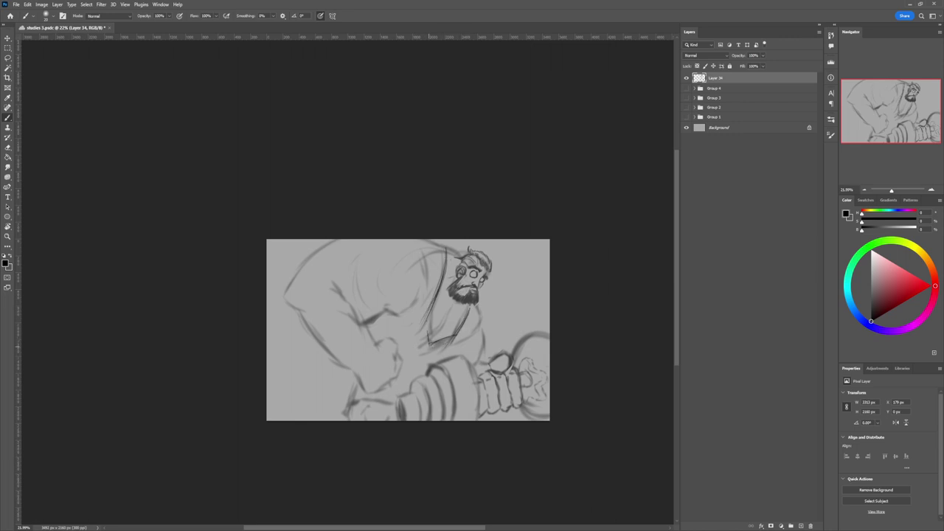
# - Draw the curved line under the chest and the angular patch outline on top of the near shoulder
pyautogui.moveTo(428, 307)
pyautogui.mouseDown()
pyautogui.moveTo(387, 333)
pyautogui.moveTo(407, 326)
pyautogui.moveTo(370, 333)
pyautogui.mouseUp()
pyautogui.moveTo(339, 270)
pyautogui.mouseDown()
pyautogui.moveTo(374, 255)
pyautogui.moveTo(327, 268)
pyautogui.mouseUp()
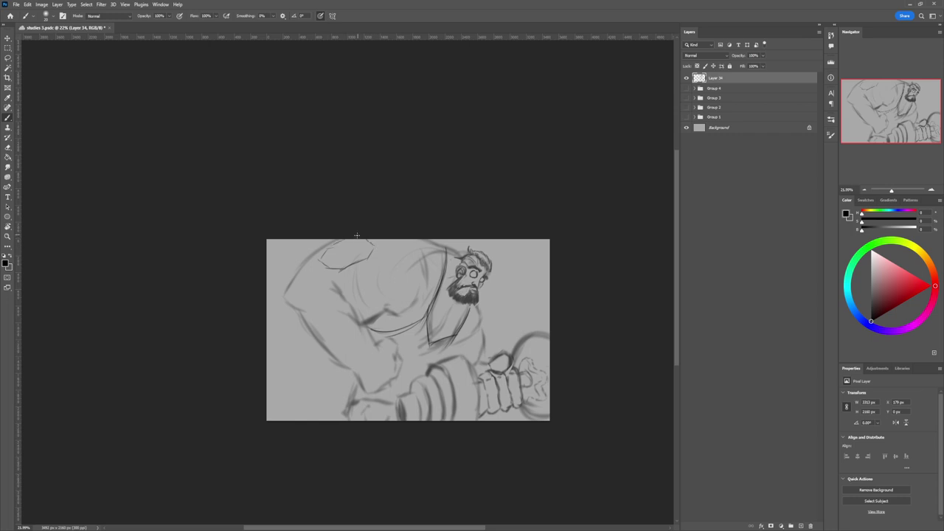
pyautogui.moveTo(322, 253); pyautogui.dragTo(339, 239)
# - Draw the strap lines below the shoulder patch and darken the inner contour of the near arm, touching it up with the eraser
pyautogui.moveTo(372, 310)
pyautogui.mouseDown()
pyautogui.moveTo(349, 266)
pyautogui.moveTo(362, 306)
pyautogui.moveTo(340, 290)
pyautogui.moveTo(371, 340)
pyautogui.mouseUp()
pyautogui.moveTo(357, 308); pyautogui.dragTo(373, 349)
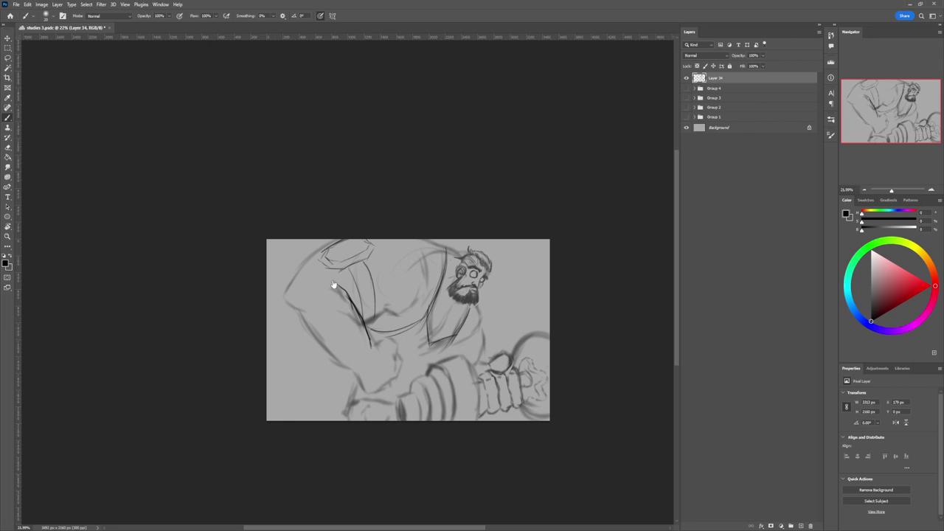
pyautogui.press('e')
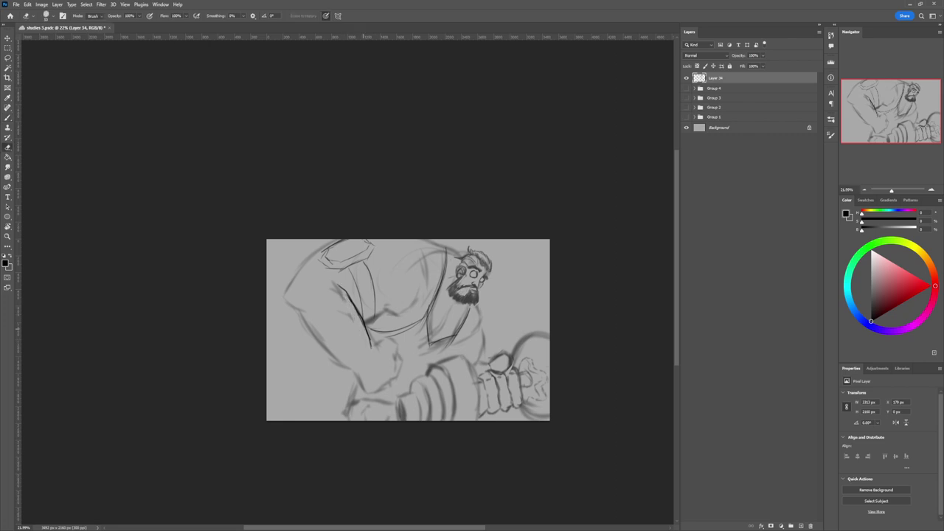
pyautogui.press('b')
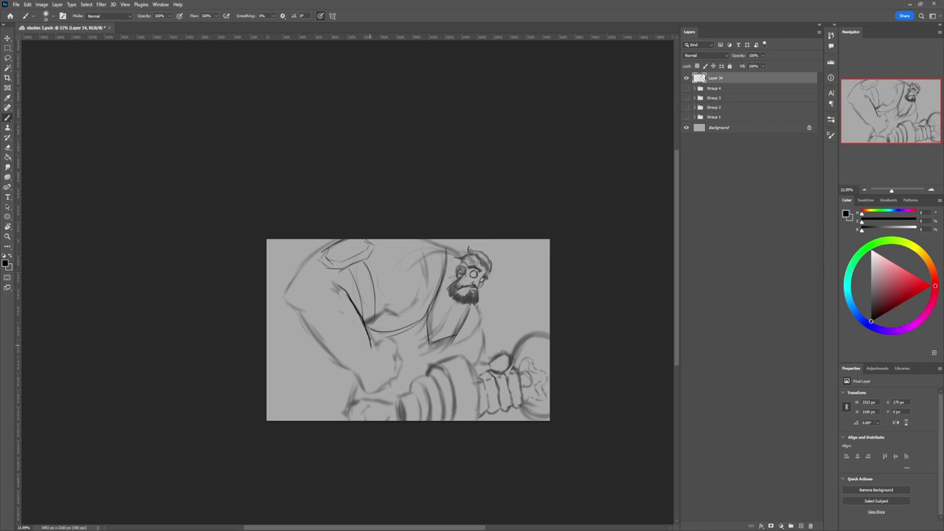
# - Draw the rolled cuff around the near forearm and outline the fist below it
pyautogui.moveTo(369, 342)
pyautogui.mouseDown()
pyautogui.moveTo(367, 355)
pyautogui.moveTo(346, 365)
pyautogui.mouseUp()
pyautogui.moveTo(371, 337)
pyautogui.mouseDown()
pyautogui.moveTo(377, 351)
pyautogui.moveTo(351, 368)
pyautogui.moveTo(338, 365)
pyautogui.moveTo(364, 373)
pyautogui.mouseUp()
pyautogui.moveTo(381, 343)
pyautogui.mouseDown()
pyautogui.moveTo(405, 344)
pyautogui.moveTo(397, 374)
pyautogui.mouseUp()
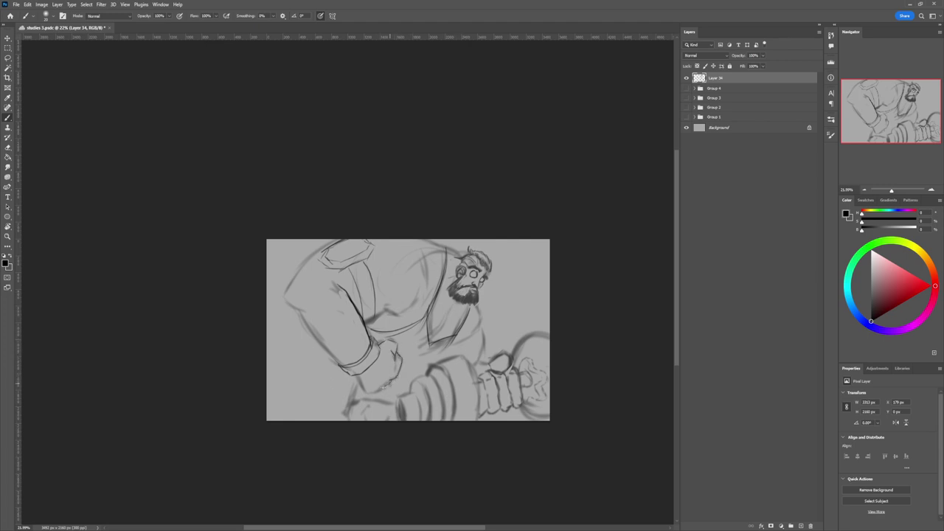
pyautogui.moveTo(376, 394)
pyautogui.mouseDown()
pyautogui.moveTo(362, 392)
pyautogui.moveTo(441, 367)
pyautogui.mouseUp()
# - Lasso the knuckle part of the near fist, then rotate and reposition it with Free Transform
pyautogui.press('z')
pyautogui.press('l')
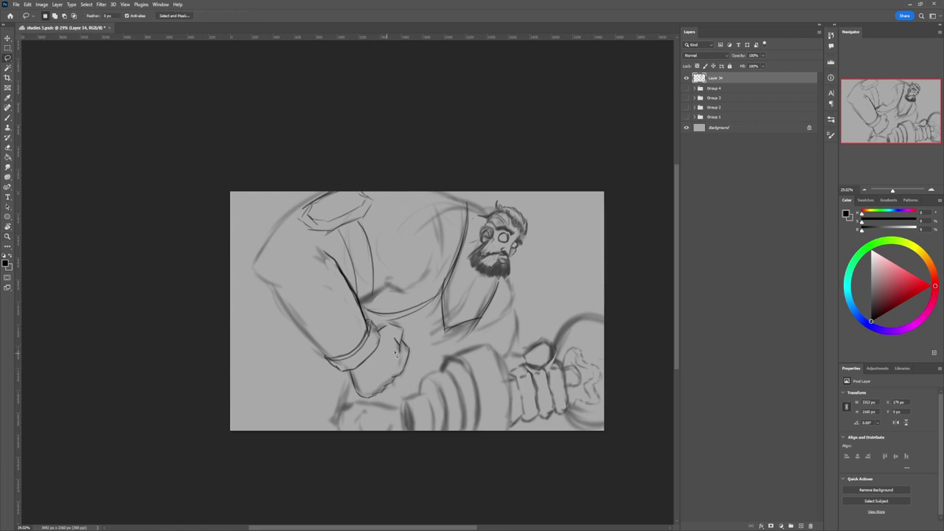
pyautogui.moveTo(368, 388)
pyautogui.mouseDown()
pyautogui.moveTo(393, 404)
pyautogui.moveTo(368, 403)
pyautogui.mouseUp()
pyautogui.hotkey('ctrl', 't')
pyautogui.moveTo(438, 330); pyautogui.dragTo(449, 345)
pyautogui.moveTo(414, 362); pyautogui.dragTo(418, 388)
pyautogui.press('Return')
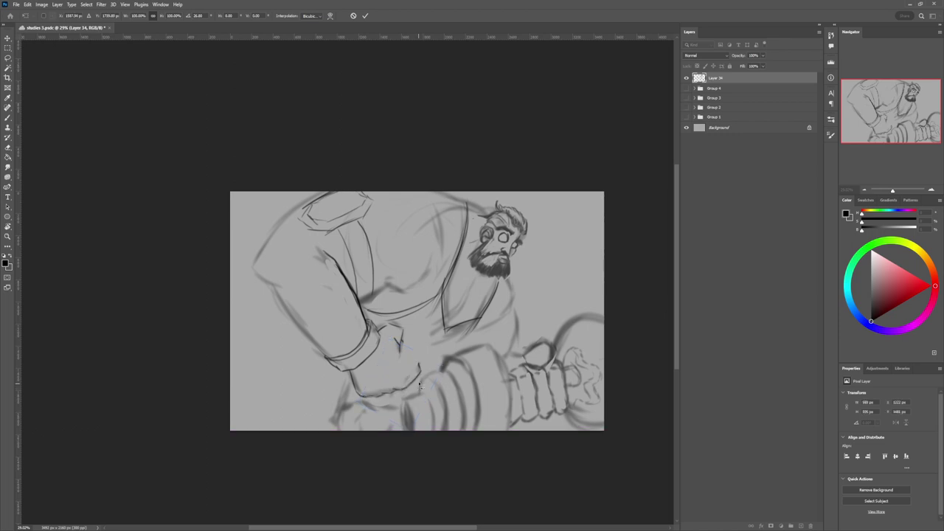
# - Redraw the thumb and knuckle lines of the near fist, erasing leftover strokes
pyautogui.press('b')
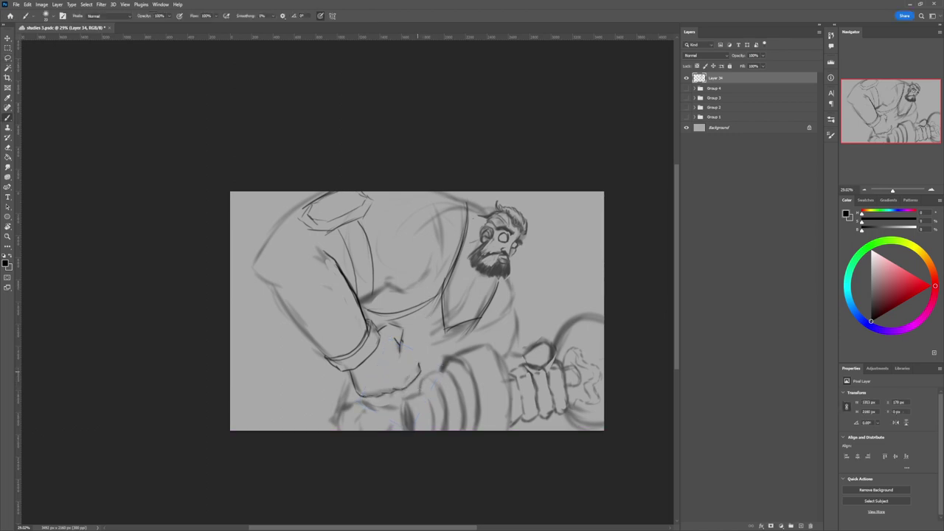
pyautogui.moveTo(405, 333); pyautogui.dragTo(409, 347)
pyautogui.press('e')
pyautogui.press('b')
pyautogui.moveTo(421, 357); pyautogui.dragTo(414, 369)
pyautogui.moveTo(403, 357); pyautogui.dragTo(406, 367)
# - Darken the outer contour of the near arm from the cuff past the elbow up to the shoulder
pyautogui.press('z')
pyautogui.moveTo(427, 325); pyautogui.dragTo(384, 325)
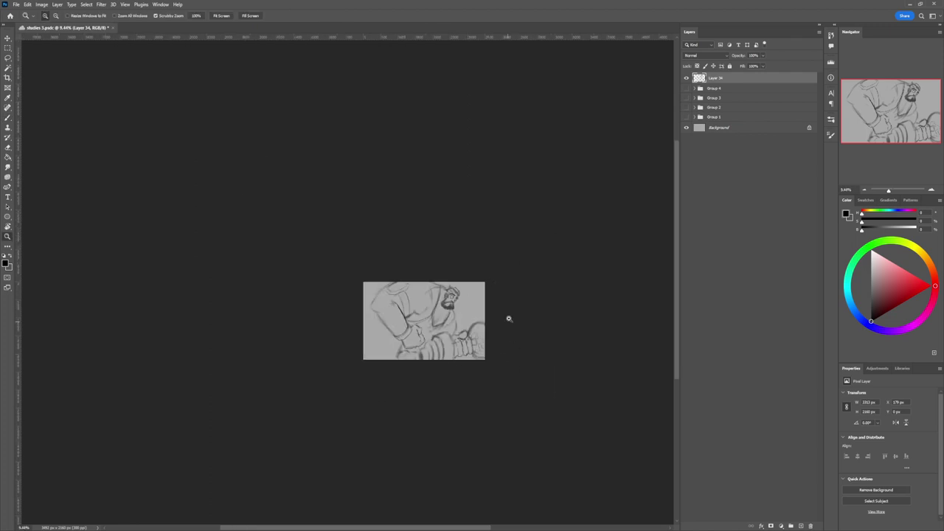
pyautogui.click(448, 314)
pyautogui.press('b')
pyautogui.moveTo(350, 354); pyautogui.dragTo(319, 316)
pyautogui.moveTo(353, 355)
pyautogui.mouseDown()
pyautogui.moveTo(307, 304)
pyautogui.moveTo(326, 311)
pyautogui.moveTo(304, 297)
pyautogui.moveTo(309, 263)
pyautogui.moveTo(313, 288)
pyautogui.moveTo(349, 250)
pyautogui.mouseUp()
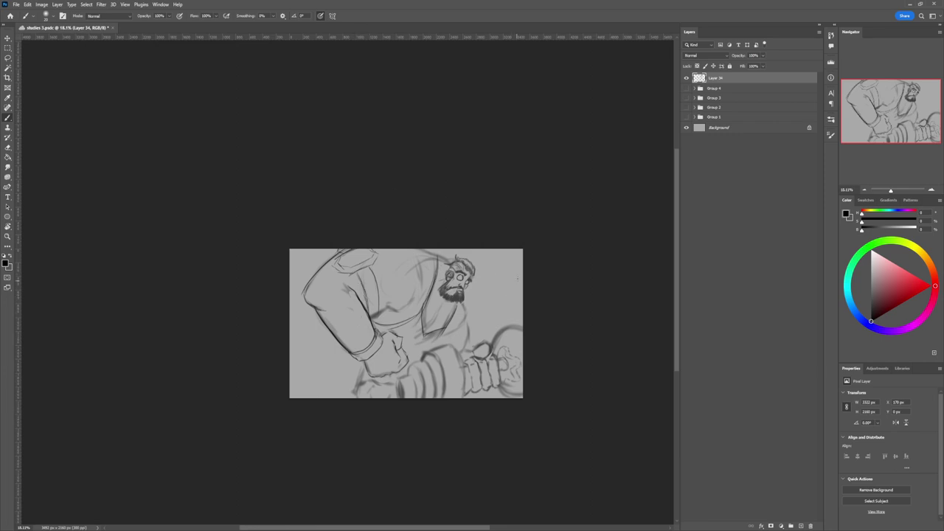
# - Add fold lines across the chest and neck, and draw the far side of the torso beside the collar, touching up with the eraser
pyautogui.moveTo(388, 309)
pyautogui.mouseDown()
pyautogui.moveTo(371, 317)
pyautogui.moveTo(391, 305)
pyautogui.mouseUp()
pyautogui.moveTo(417, 307); pyautogui.dragTo(402, 312)
pyautogui.moveTo(428, 255)
pyautogui.mouseDown()
pyautogui.moveTo(446, 260)
pyautogui.moveTo(427, 254)
pyautogui.mouseUp()
pyautogui.moveTo(463, 304); pyautogui.dragTo(468, 317)
pyautogui.moveTo(454, 326); pyautogui.dragTo(464, 332)
pyautogui.moveTo(435, 313); pyautogui.dragTo(435, 326)
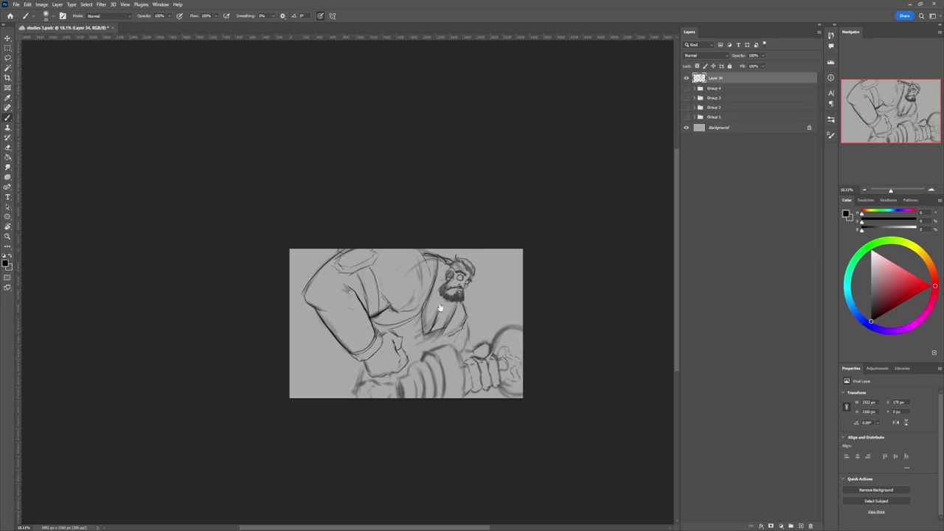
pyautogui.press('e')
pyautogui.press('b')
# - Darken the outline of the weight's near end below the fist with the brush
pyautogui.press('z')
pyautogui.moveTo(455, 307); pyautogui.dragTo(437, 307)
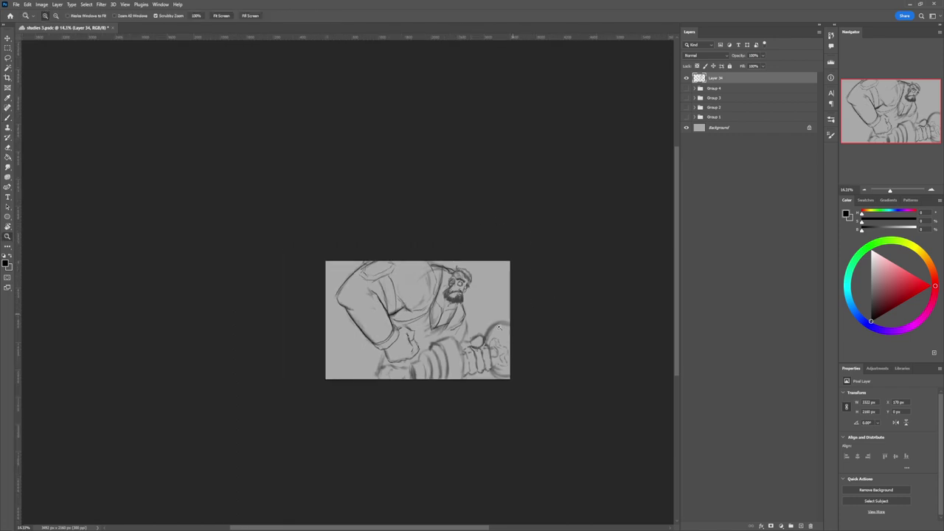
pyautogui.moveTo(441, 396); pyautogui.dragTo(450, 396)
pyautogui.press('b')
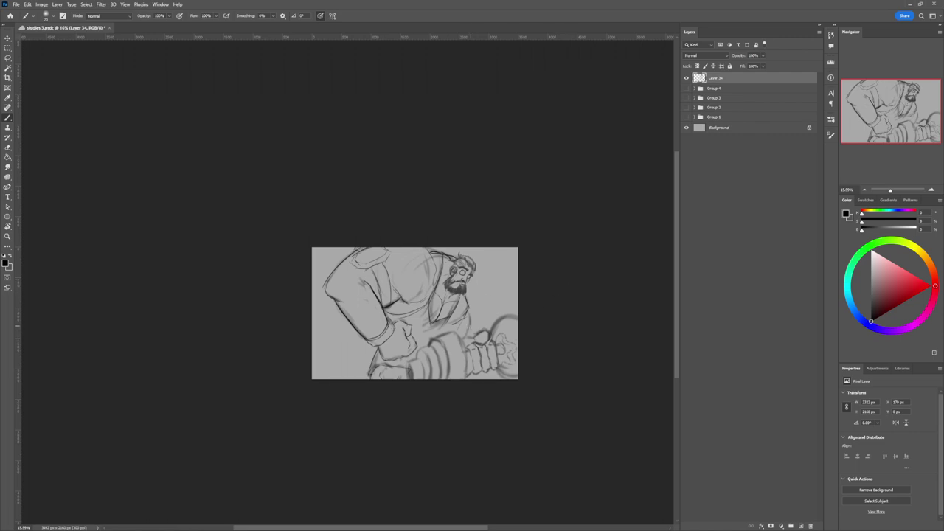
# - Create a new empty layer directly above Group 4, beneath the sketch layer
pyautogui.press('z')
pyautogui.moveTo(424, 346); pyautogui.dragTo(408, 346)
pyautogui.moveTo(480, 365); pyautogui.dragTo(516, 362)
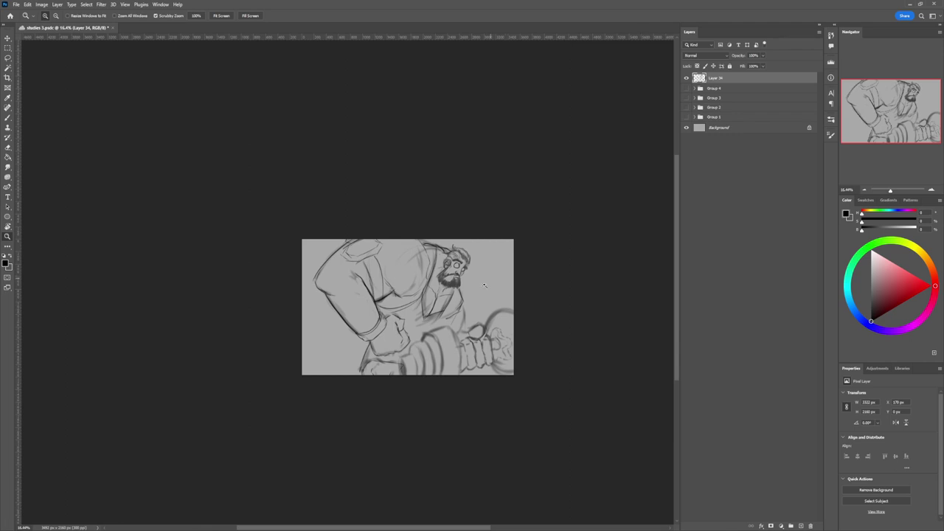
pyautogui.moveTo(474, 294); pyautogui.dragTo(463, 297)
pyautogui.moveTo(464, 329); pyautogui.dragTo(481, 323)
pyautogui.click(718, 91)
pyautogui.hotkey('ctrl', 'alt', 'shift', 'n')
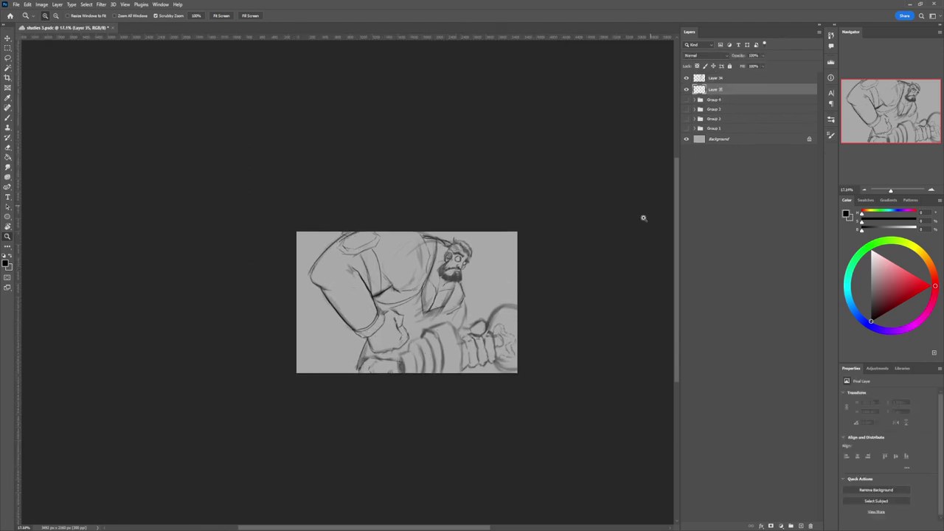
# - Lasso the combined silhouette of the man and the weight, and greatly enlarge the brush
pyautogui.press('l')
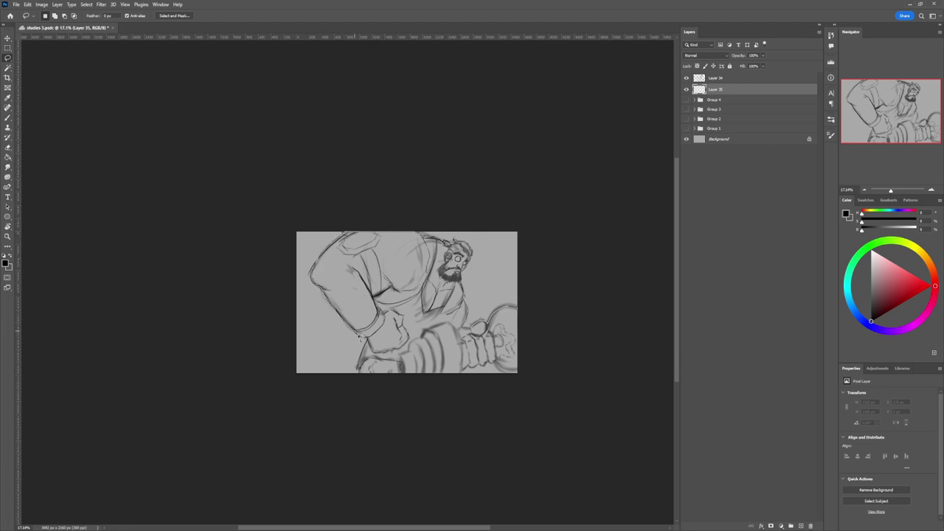
pyautogui.moveTo(359, 365)
pyautogui.mouseDown()
pyautogui.moveTo(360, 379)
pyautogui.moveTo(409, 396)
pyautogui.moveTo(455, 387)
pyautogui.moveTo(476, 367)
pyautogui.moveTo(528, 377)
pyautogui.moveTo(539, 360)
pyautogui.mouseUp()
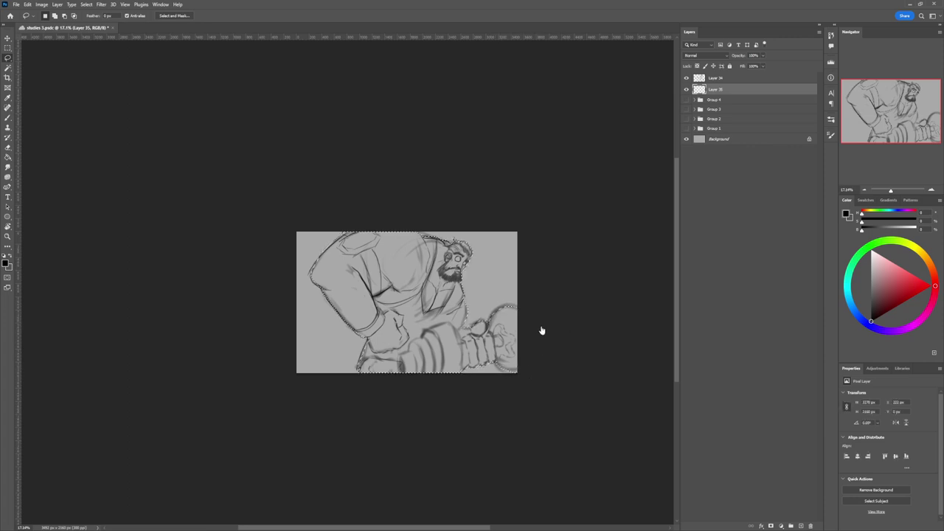
pyautogui.press('b')
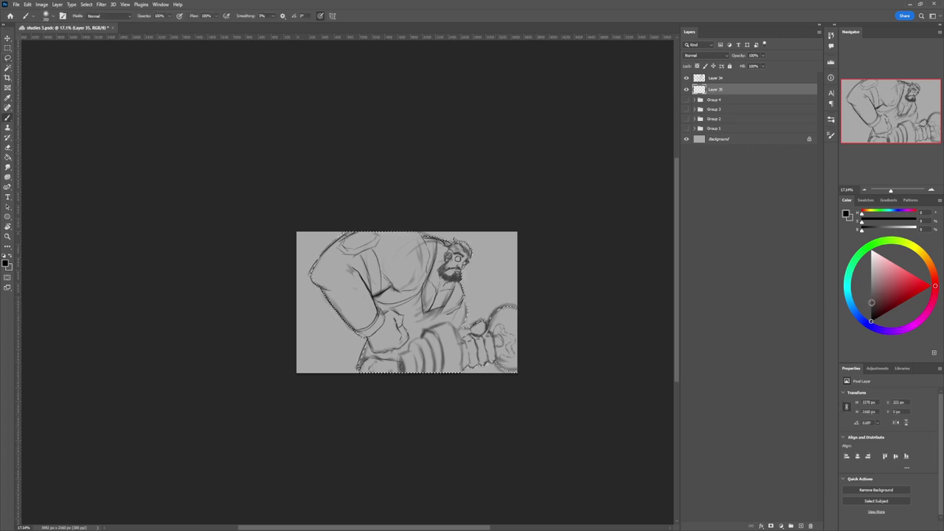
pyautogui.press(']')
pyautogui.press(']')
pyautogui.press(']')
pyautogui.press(']')
pyautogui.press(']')
pyautogui.press(']')
pyautogui.press(']')
pyautogui.press(']')
pyautogui.press(']')
pyautogui.press(']')
pyautogui.press(']')
pyautogui.press(']')
pyautogui.press(']')
pyautogui.press(']')
pyautogui.press(']')
pyautogui.press(']')
pyautogui.press(']')
pyautogui.press(']')
pyautogui.press(']')
pyautogui.press(']')
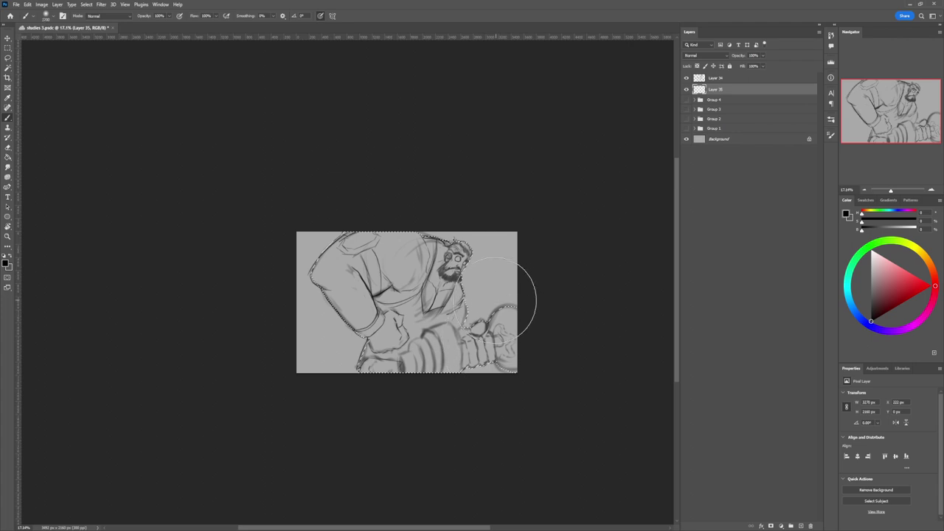
# - Fill the selected silhouette with black on Layer 35 and lower that layer's opacity to a mid-grey tone
pyautogui.click(8, 158)
pyautogui.click(411, 298)
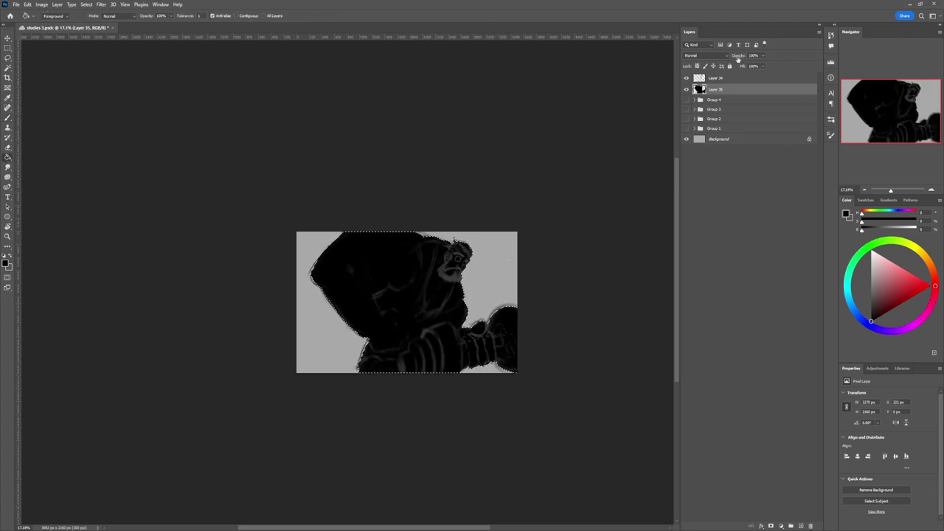
pyautogui.moveTo(739, 58); pyautogui.dragTo(726, 59)
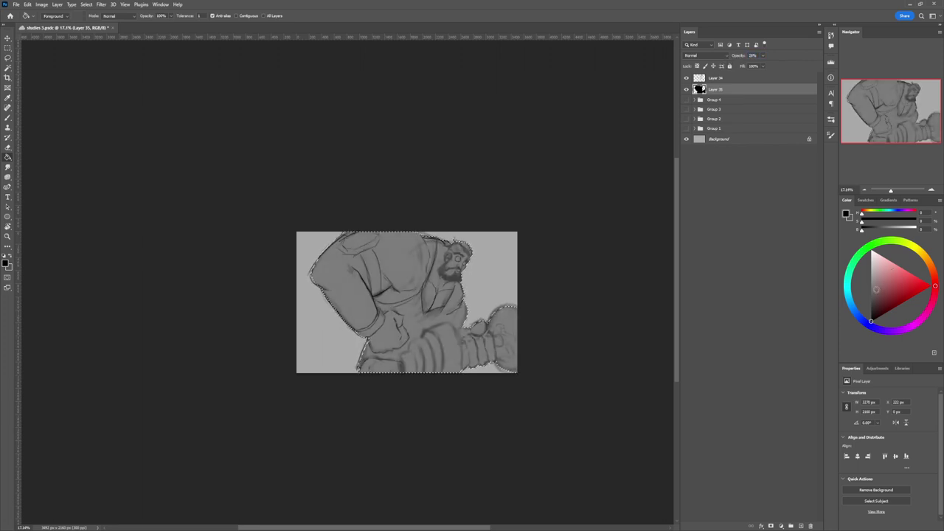
# - Add a layer beneath the silhouette, fill the whole canvas with black without a selection, and reduce its opacity to a faint tint
pyautogui.click(718, 99)
pyautogui.hotkey('ctrl', 'alt', 'shift', 'n')
pyautogui.press('l')
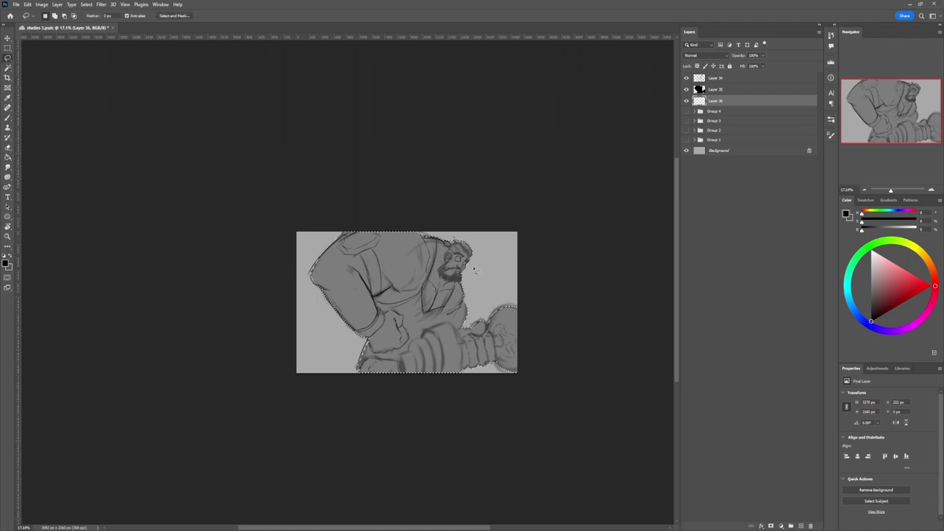
pyautogui.hotkey('ctrl', 'd')
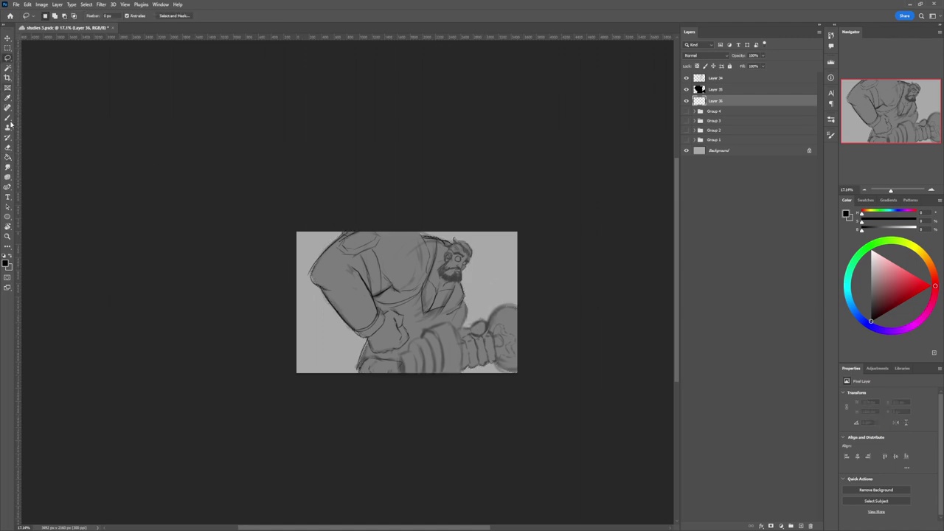
pyautogui.click(8, 157)
pyautogui.click(508, 258)
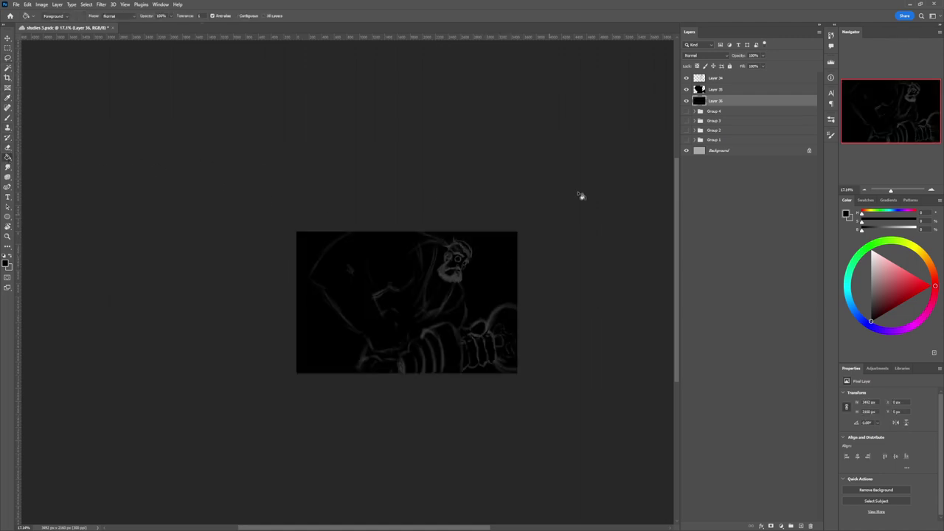
pyautogui.click(740, 57)
pyautogui.moveTo(740, 57); pyautogui.dragTo(717, 59)
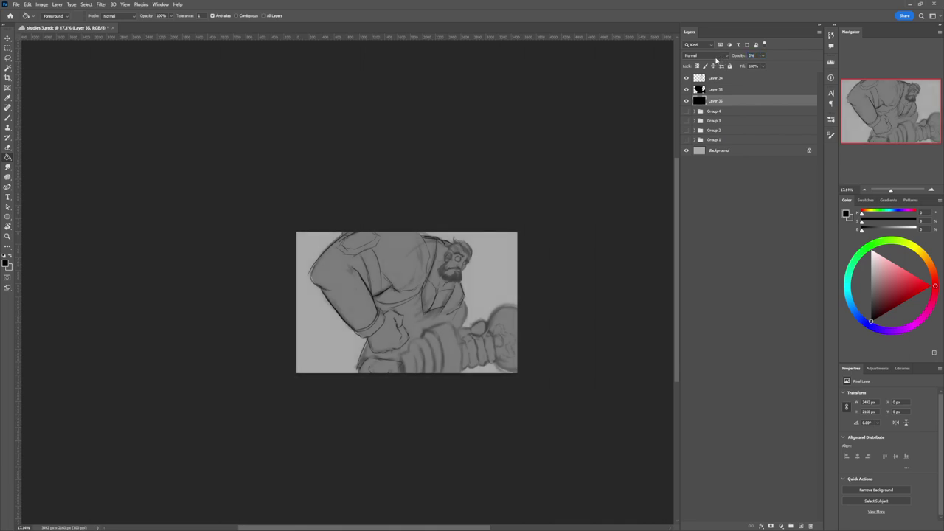
# - Create a new empty layer above the linework at the top of the layer stack
pyautogui.press('b')
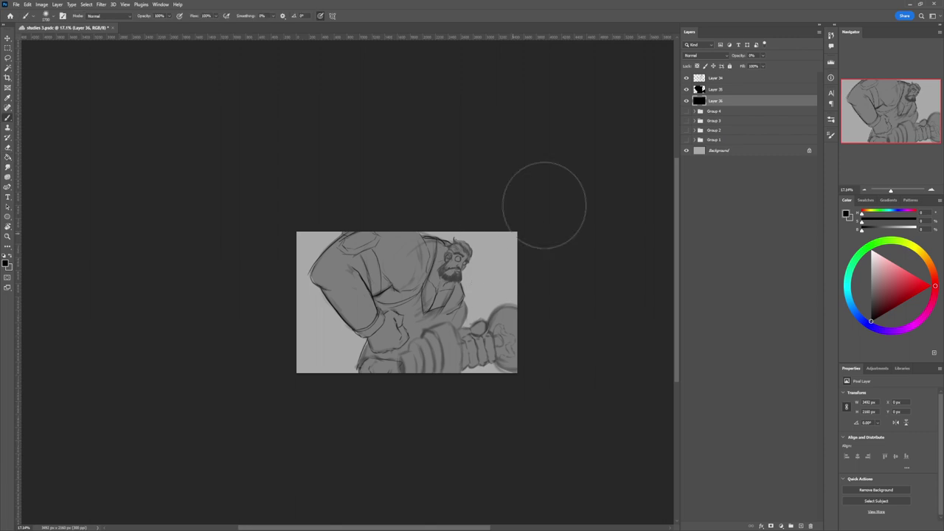
pyautogui.click(715, 91)
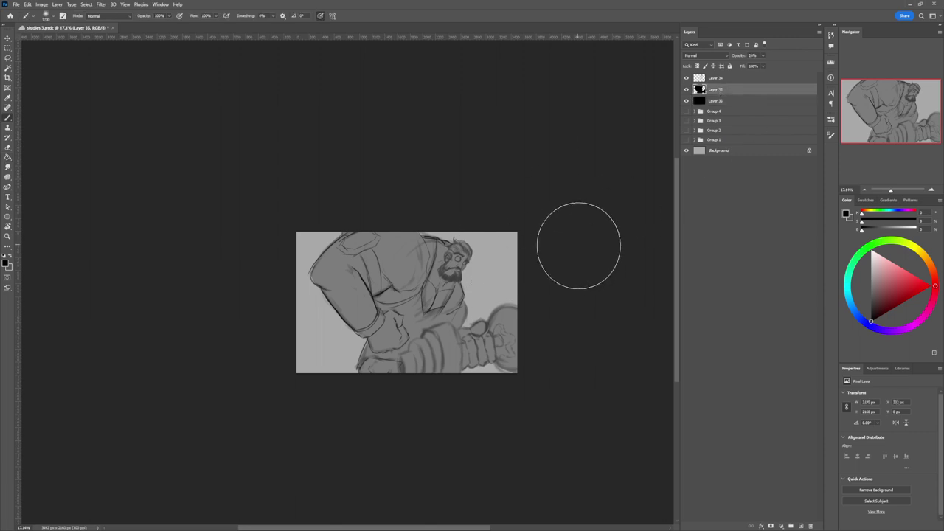
pyautogui.click(716, 79)
pyautogui.hotkey('ctrl', 'alt', 'shift', 'n')
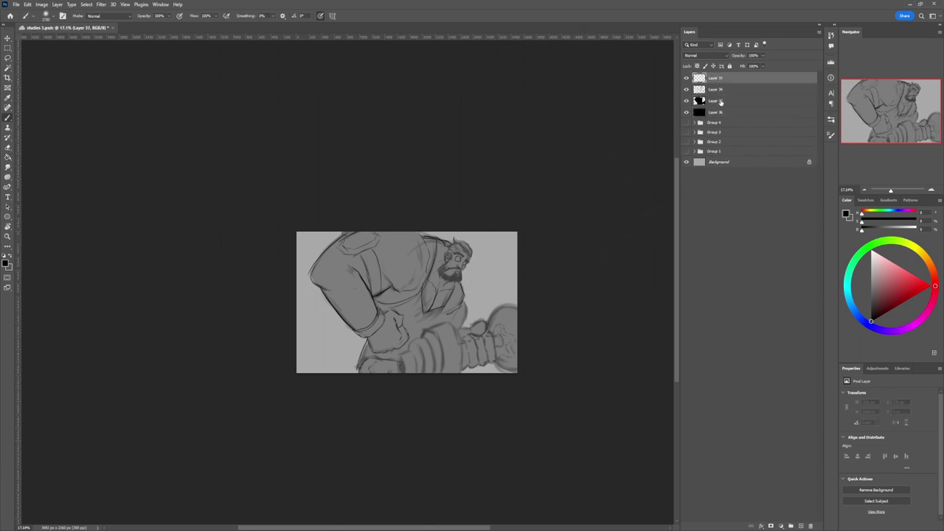
# - Set the blend mode of the linework layer, Layer 34, to Multiply
pyautogui.click(719, 101)
pyautogui.click(716, 93)
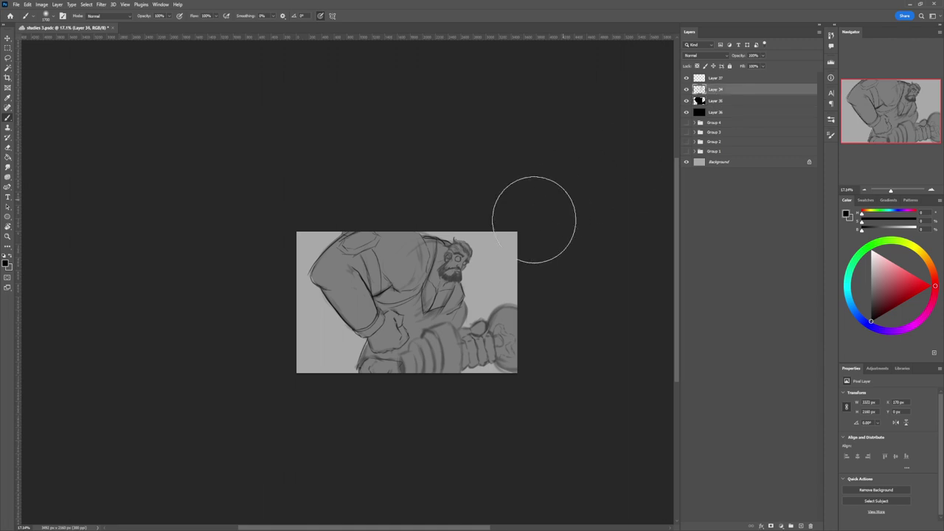
pyautogui.click(717, 58)
pyautogui.press('Up')
pyautogui.press('Up')
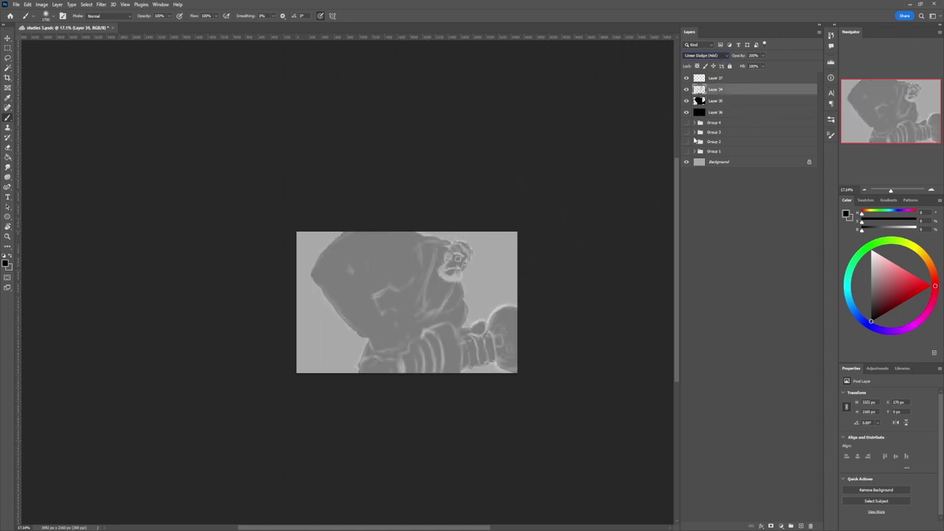
pyautogui.press('Up')
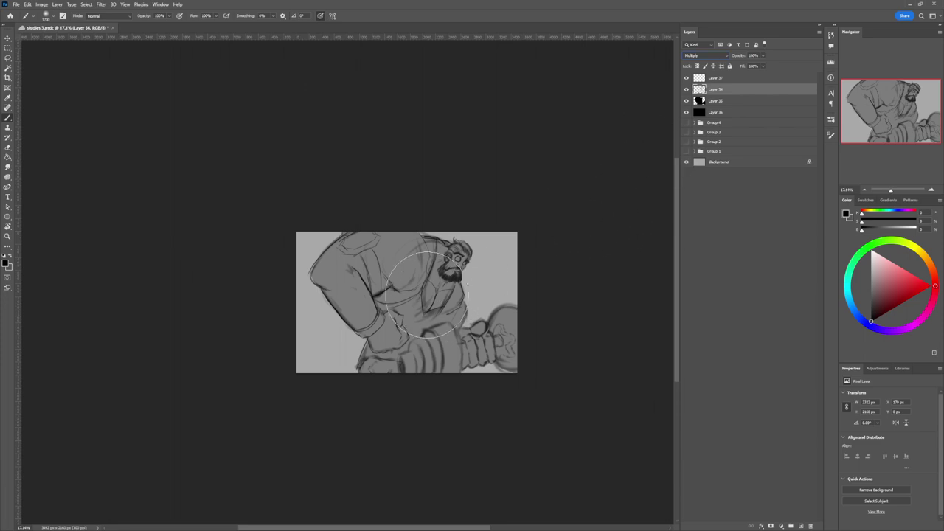
# - Lasso the belly area between the chest and the near fist, shade it with a large near-black soft brush, and clear the selection
pyautogui.press('z')
pyautogui.moveTo(450, 309)
pyautogui.mouseDown()
pyautogui.moveTo(430, 308)
pyautogui.moveTo(516, 277)
pyautogui.mouseUp()
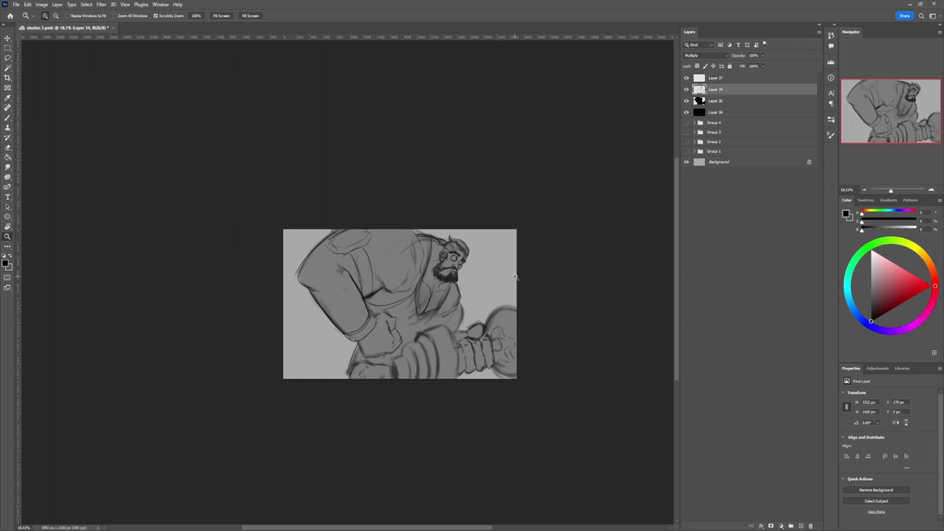
pyautogui.press('b')
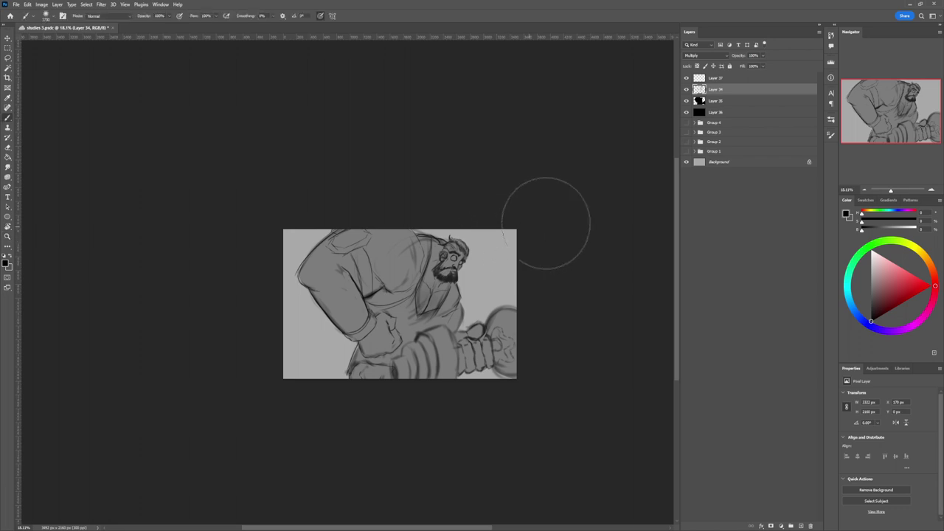
pyautogui.press('l')
pyautogui.moveTo(379, 294)
pyautogui.mouseDown()
pyautogui.moveTo(372, 316)
pyautogui.moveTo(399, 326)
pyautogui.moveTo(404, 347)
pyautogui.moveTo(422, 320)
pyautogui.moveTo(428, 267)
pyautogui.moveTo(415, 290)
pyautogui.moveTo(389, 290)
pyautogui.mouseUp()
pyautogui.press('b')
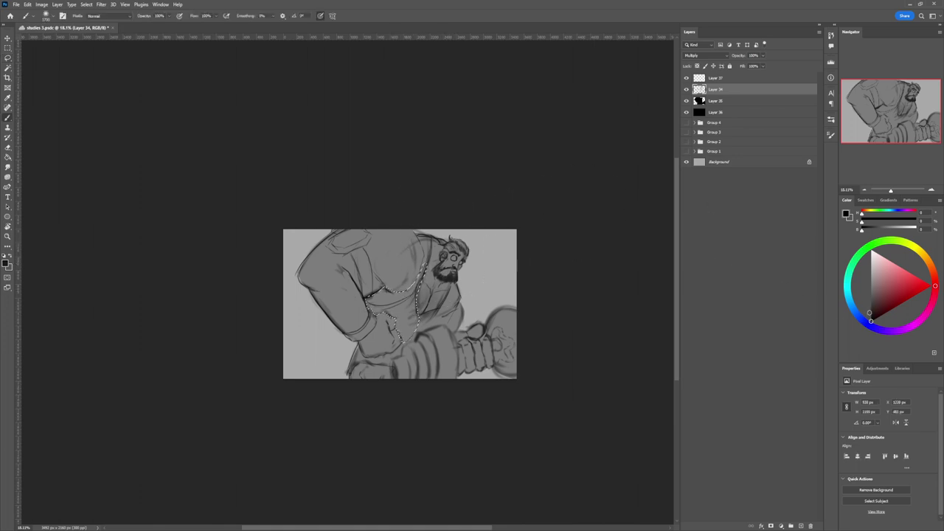
pyautogui.click(871, 313)
pyautogui.moveTo(381, 290)
pyautogui.mouseDown()
pyautogui.moveTo(370, 296)
pyautogui.moveTo(413, 310)
pyautogui.mouseUp()
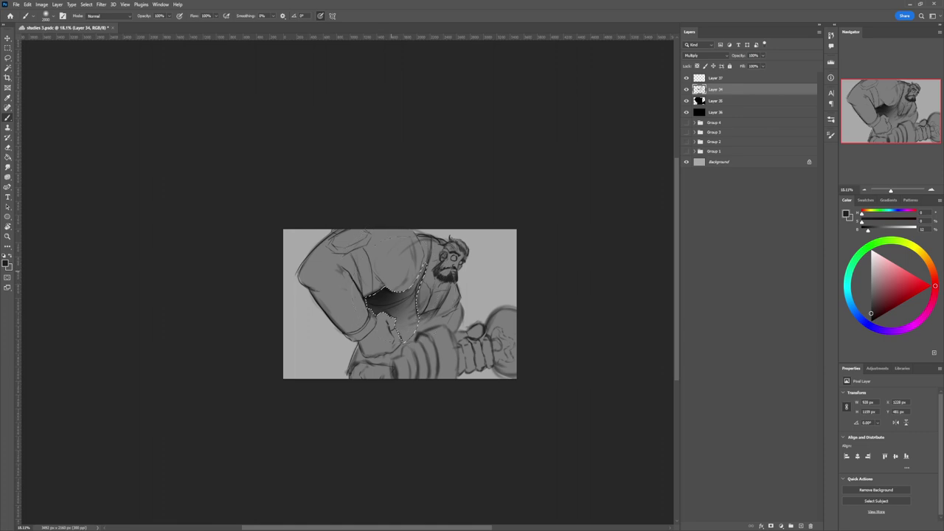
pyautogui.moveTo(428, 274); pyautogui.dragTo(423, 295)
pyautogui.moveTo(398, 343); pyautogui.dragTo(409, 291)
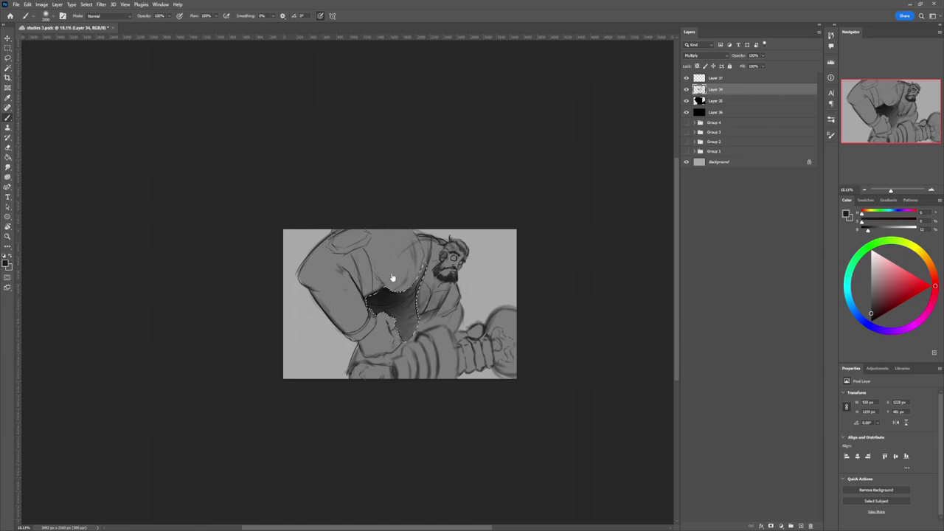
pyautogui.hotkey('ctrl', 'd')
# - Lasso the chest up to the canvas edge, shade it with a soft dark gradient, and clear the selection
pyautogui.press('l')
pyautogui.press('b')
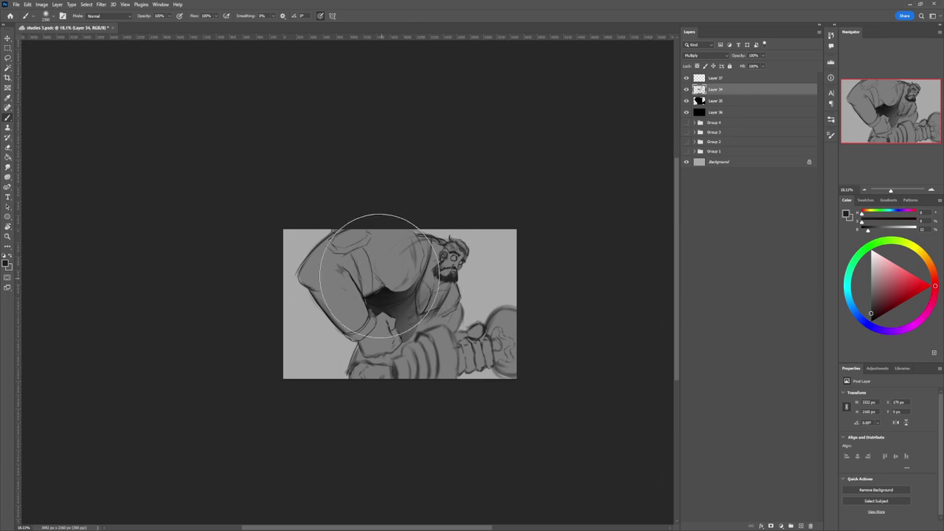
pyautogui.press('l')
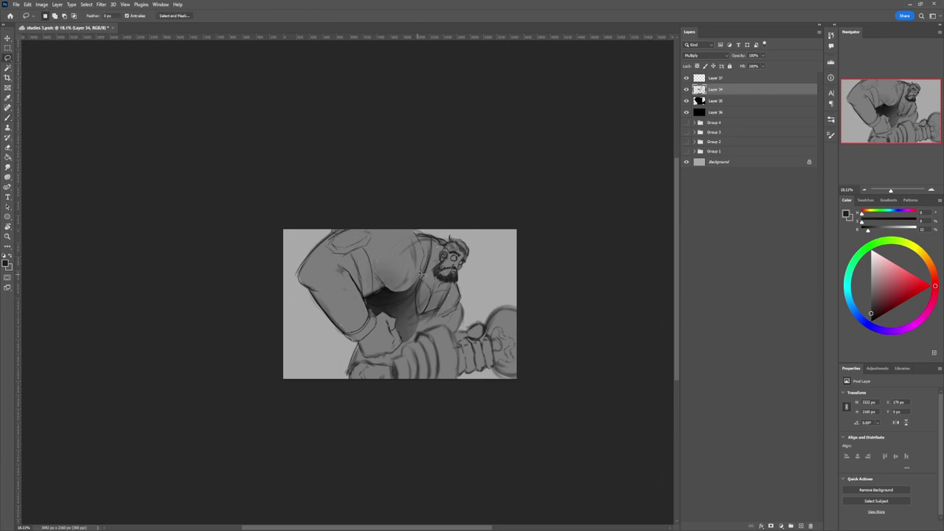
pyautogui.moveTo(421, 274)
pyautogui.mouseDown()
pyautogui.moveTo(412, 292)
pyautogui.moveTo(386, 290)
pyautogui.mouseUp()
pyautogui.moveTo(370, 236)
pyautogui.mouseDown()
pyautogui.moveTo(408, 221)
pyautogui.moveTo(413, 230)
pyautogui.moveTo(422, 266)
pyautogui.moveTo(402, 292)
pyautogui.moveTo(388, 289)
pyautogui.moveTo(409, 294)
pyautogui.moveTo(424, 289)
pyautogui.moveTo(387, 283)
pyautogui.moveTo(367, 237)
pyautogui.moveTo(408, 289)
pyautogui.mouseUp()
pyautogui.press('b')
pyautogui.hotkey('ctrl', 'd')
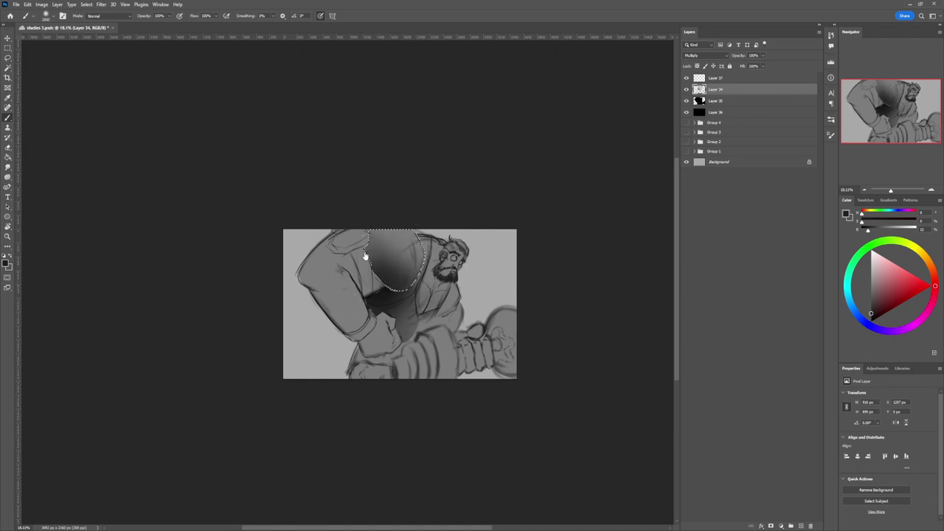
# - Lasso the garment section between the near arm and chest, shade its lower edge with a smaller brush, and clear the selection
pyautogui.press('l')
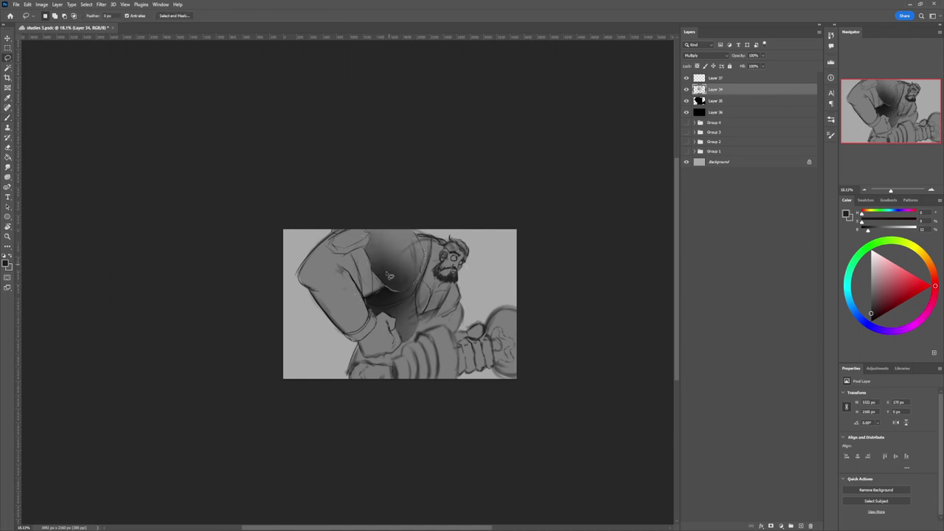
pyautogui.moveTo(389, 290)
pyautogui.mouseDown()
pyautogui.moveTo(362, 302)
pyautogui.moveTo(350, 258)
pyautogui.moveTo(366, 255)
pyautogui.moveTo(391, 290)
pyautogui.mouseUp()
pyautogui.press('b')
pyautogui.press('[')
pyautogui.press('[')
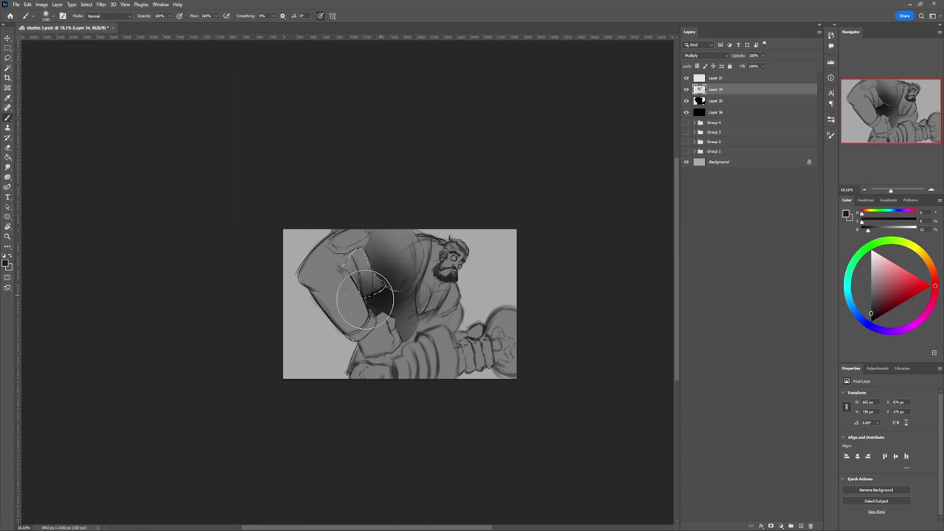
pyautogui.click(364, 298)
pyautogui.press('l')
pyautogui.hotkey('ctrl', 'd')
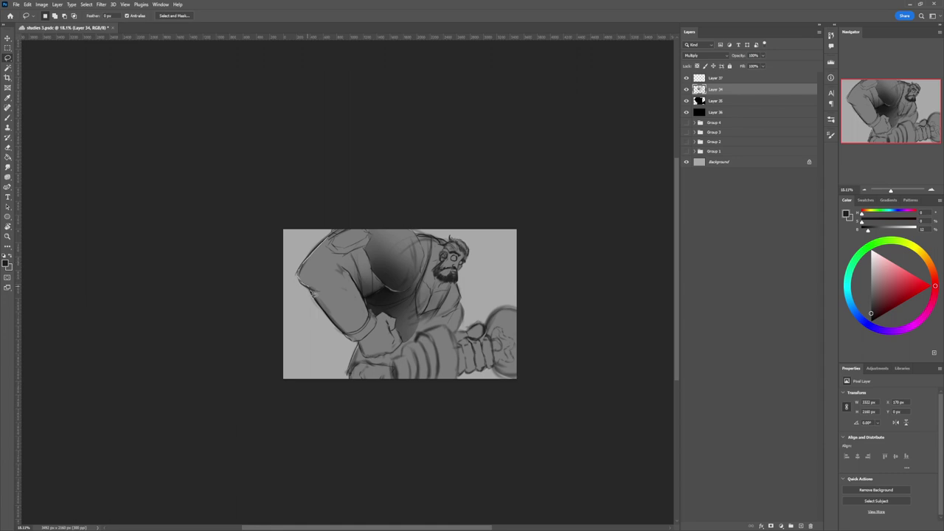
# - Lasso the near arm from cuff to shoulder, shade its edges dark, and sample greys with a smaller brush for modelling the forearm
pyautogui.moveTo(349, 338); pyautogui.dragTo(373, 314)
pyautogui.moveTo(357, 283)
pyautogui.mouseDown()
pyautogui.moveTo(331, 242)
pyautogui.moveTo(353, 231)
pyautogui.mouseUp()
pyautogui.press('b')
pyautogui.moveTo(307, 255)
pyautogui.mouseDown()
pyautogui.moveTo(320, 311)
pyautogui.moveTo(310, 297)
pyautogui.moveTo(328, 310)
pyautogui.moveTo(322, 273)
pyautogui.moveTo(337, 297)
pyautogui.moveTo(329, 258)
pyautogui.moveTo(350, 303)
pyautogui.moveTo(336, 288)
pyautogui.moveTo(362, 320)
pyautogui.moveTo(331, 291)
pyautogui.mouseUp()
pyautogui.press('[')
pyautogui.press('[')
pyautogui.press('[')
pyautogui.press('[')
pyautogui.press('[')
pyautogui.keyDown('alt'); pyautogui.click(357, 321); pyautogui.keyUp('alt')
pyautogui.keyDown('alt'); pyautogui.click(359, 315); pyautogui.keyUp('alt')
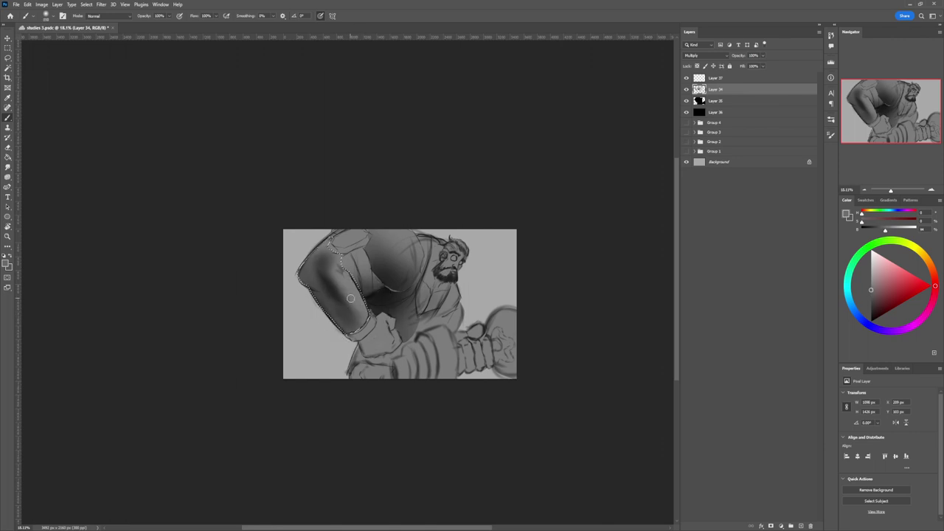
# - Check Layer 34 in isolation and create a new normal layer directly above it
pyautogui.keyDown('alt'); pyautogui.click(687, 89); pyautogui.keyUp('alt')
pyautogui.keyDown('alt'); pyautogui.click(687, 90); pyautogui.keyUp('alt')
pyautogui.hotkey('ctrl', 'shift', 'alt', 'n')
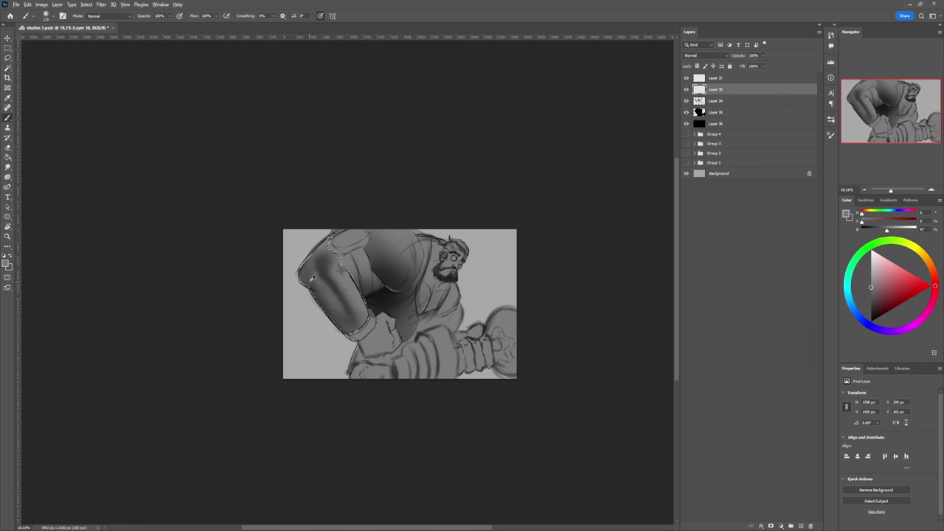
# - Blend the near forearm's shading with sampled greys, painting long strokes from below the shoulder down to the cuff
pyautogui.keyDown('alt'); pyautogui.click(344, 321); pyautogui.keyUp('alt')
pyautogui.moveTo(325, 289); pyautogui.dragTo(360, 319)
pyautogui.moveTo(327, 269); pyautogui.dragTo(367, 321)
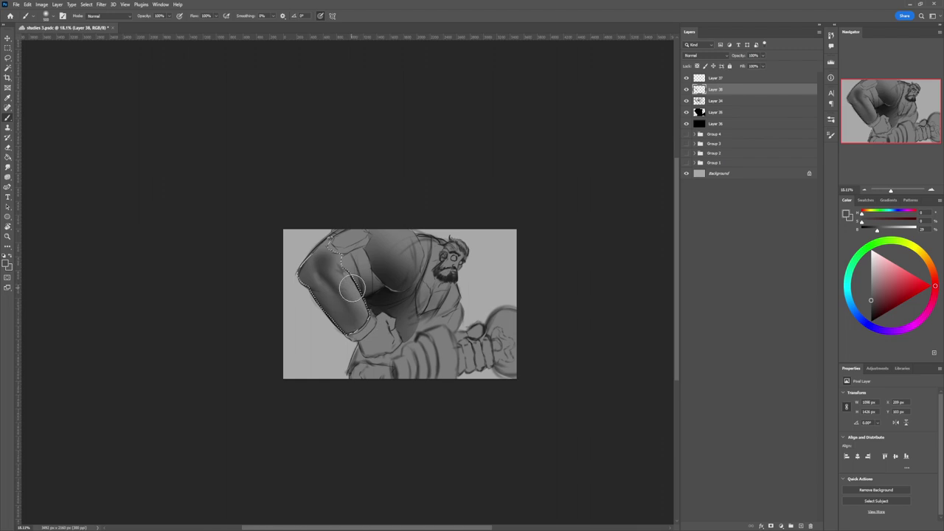
pyautogui.keyDown('alt'); pyautogui.click(361, 295); pyautogui.keyUp('alt')
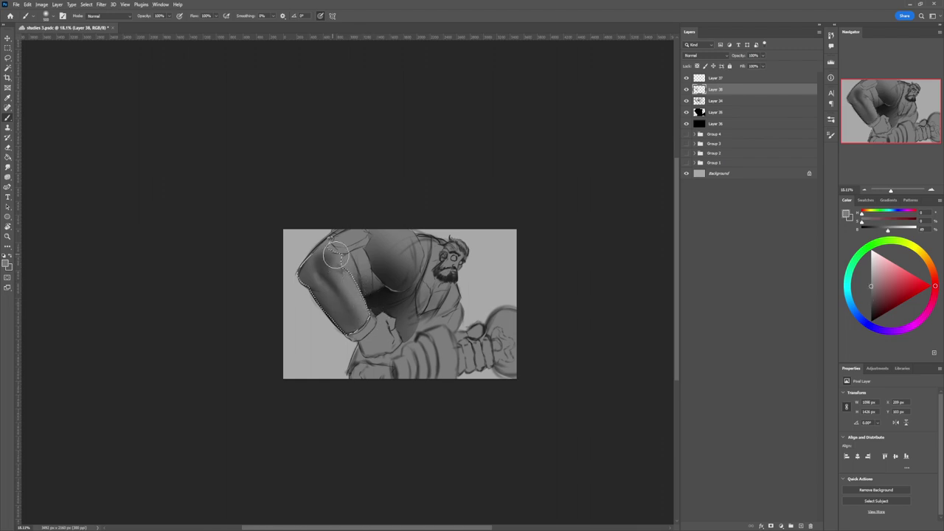
pyautogui.moveTo(337, 253)
pyautogui.mouseDown()
pyautogui.moveTo(356, 291)
pyautogui.moveTo(357, 281)
pyautogui.moveTo(340, 261)
pyautogui.moveTo(362, 320)
pyautogui.mouseUp()
pyautogui.moveTo(351, 284)
pyautogui.mouseDown()
pyautogui.moveTo(367, 330)
pyautogui.moveTo(348, 320)
pyautogui.moveTo(357, 310)
pyautogui.mouseUp()
pyautogui.keyDown('alt'); pyautogui.click(345, 303); pyautogui.keyUp('alt')
pyautogui.keyDown('alt'); pyautogui.click(344, 278); pyautogui.keyUp('alt')
pyautogui.moveTo(337, 271)
pyautogui.mouseDown()
pyautogui.moveTo(360, 320)
pyautogui.moveTo(335, 286)
pyautogui.moveTo(332, 297)
pyautogui.moveTo(361, 336)
pyautogui.mouseUp()
pyautogui.moveTo(329, 306); pyautogui.dragTo(355, 332)
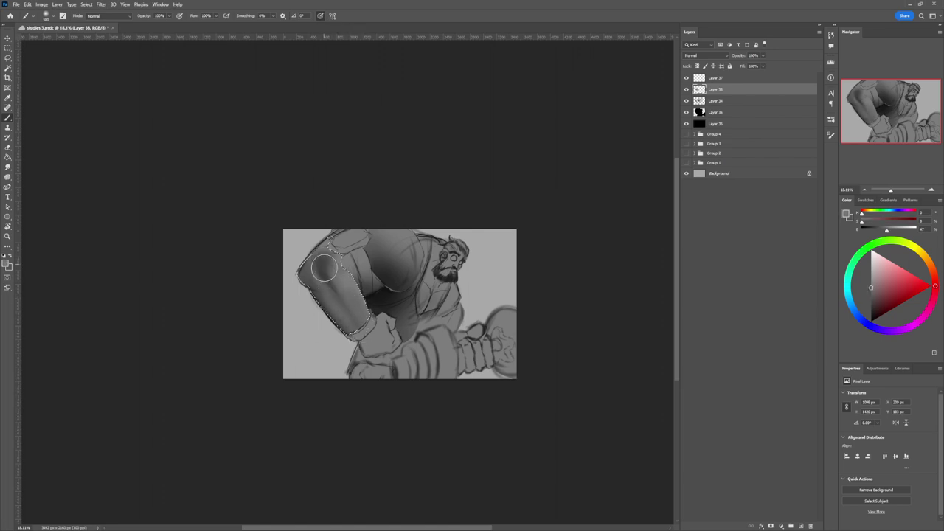
# - Refine the shading around the near elbow and outer arm edge with sampled dark tones and a larger brush, and clear the selection
pyautogui.keyDown('alt'); pyautogui.click(323, 272); pyautogui.keyUp('alt')
pyautogui.moveTo(318, 266)
pyautogui.mouseDown()
pyautogui.moveTo(320, 288)
pyautogui.moveTo(312, 280)
pyautogui.mouseUp()
pyautogui.moveTo(343, 322)
pyautogui.mouseDown()
pyautogui.moveTo(313, 264)
pyautogui.moveTo(388, 293)
pyautogui.moveTo(313, 281)
pyautogui.moveTo(360, 340)
pyautogui.moveTo(302, 269)
pyautogui.moveTo(304, 258)
pyautogui.moveTo(295, 278)
pyautogui.moveTo(320, 234)
pyautogui.mouseUp()
pyautogui.keyDown('alt'); pyautogui.click(387, 293); pyautogui.keyUp('alt')
pyautogui.press(']')
pyautogui.press(']')
pyautogui.press(']')
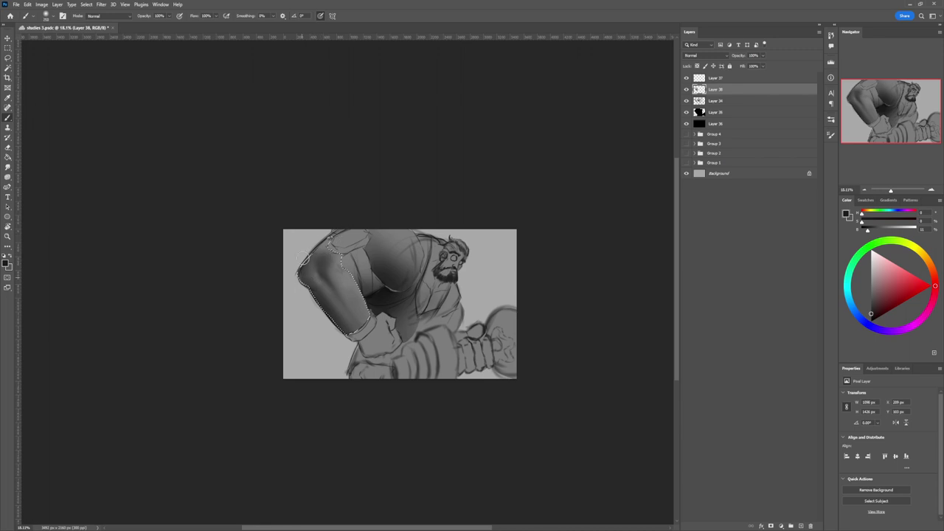
pyautogui.hotkey('ctrl', 'd')
pyautogui.press('l')
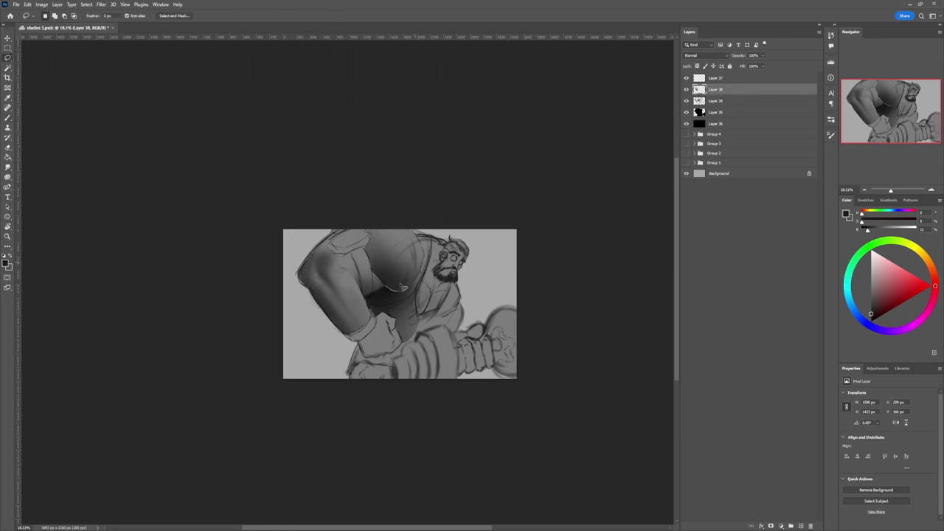
pyautogui.press('z')
pyautogui.moveTo(399, 292); pyautogui.dragTo(361, 273)
pyautogui.moveTo(439, 313); pyautogui.dragTo(467, 300)
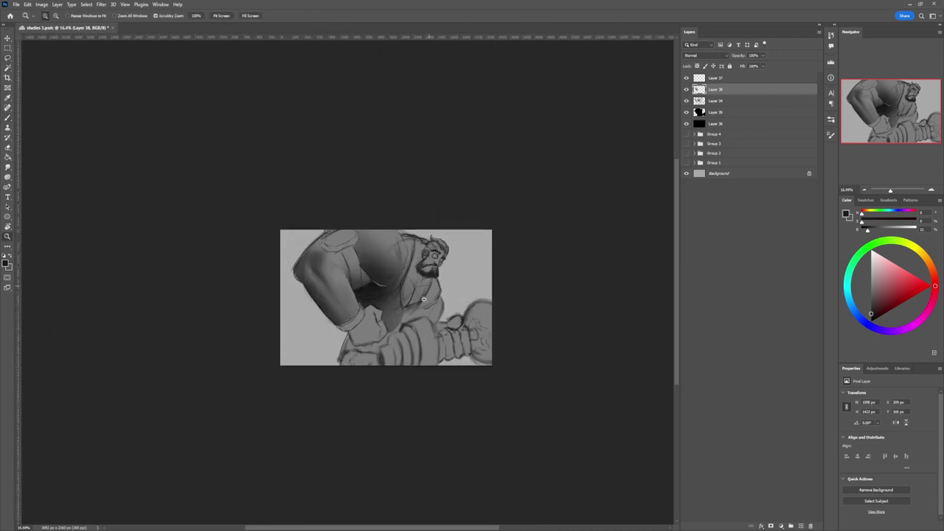
# - Lasso the tank top from its strap to the waist, excluding the open neckline, fill it with near-black soft strokes, and clear the selection
pyautogui.press('b')
pyautogui.press('l')
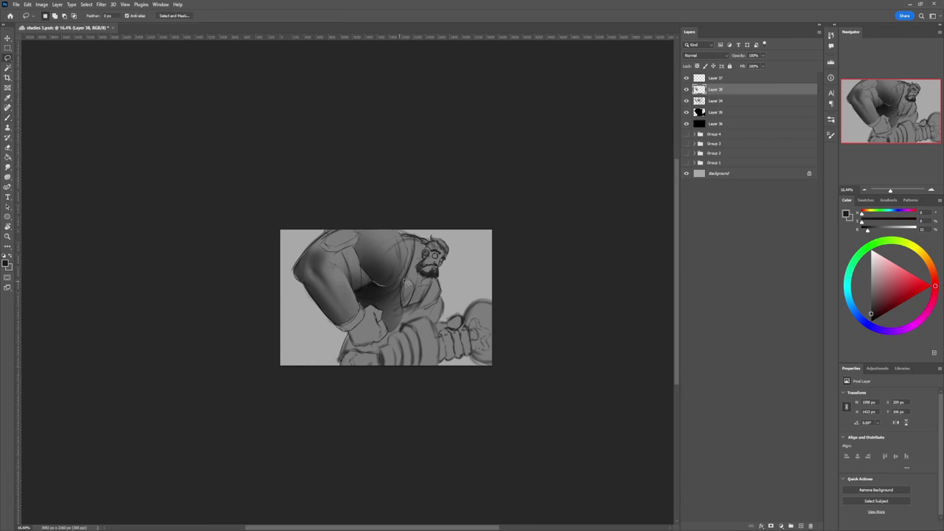
pyautogui.moveTo(407, 274)
pyautogui.mouseDown()
pyautogui.moveTo(387, 299)
pyautogui.moveTo(357, 301)
pyautogui.moveTo(386, 323)
pyautogui.mouseUp()
pyautogui.moveTo(424, 308)
pyautogui.mouseDown()
pyautogui.moveTo(433, 289)
pyautogui.moveTo(425, 305)
pyautogui.moveTo(405, 309)
pyautogui.moveTo(419, 245)
pyautogui.mouseUp()
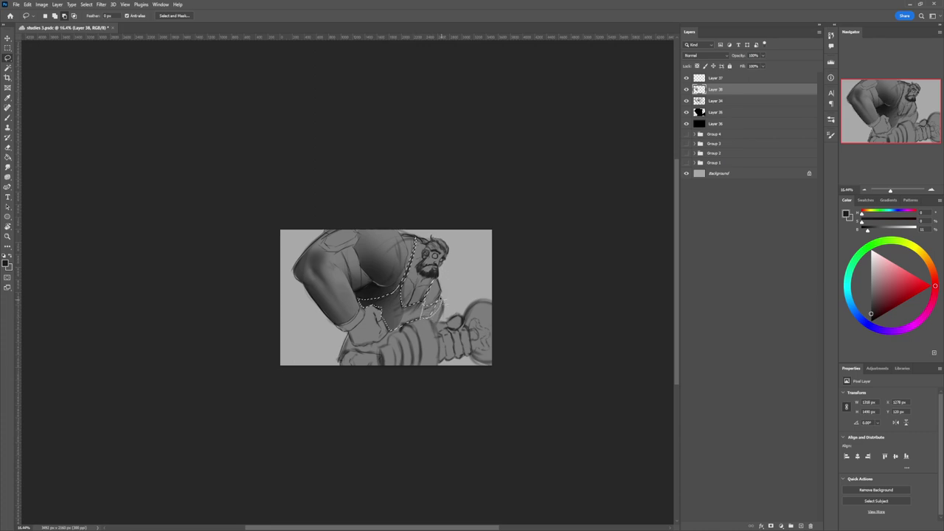
pyautogui.press('b')
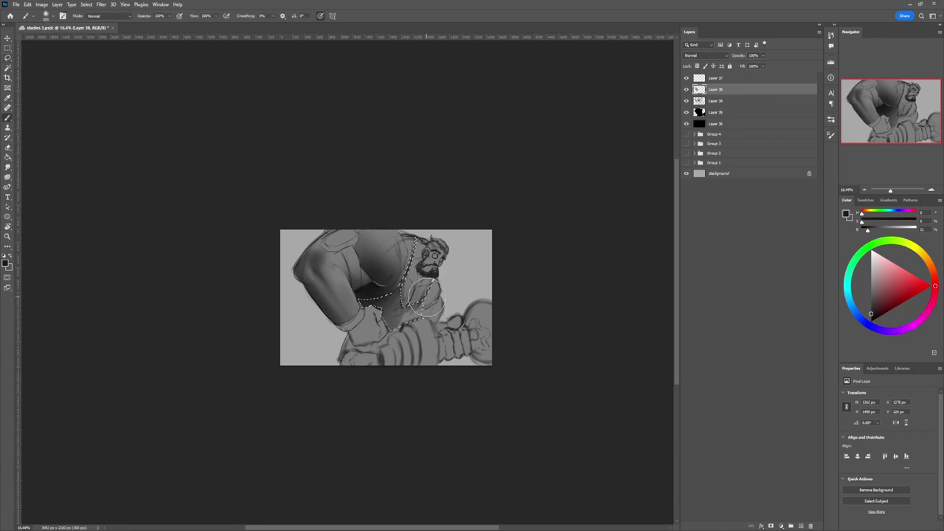
pyautogui.moveTo(425, 298)
pyautogui.mouseDown()
pyautogui.moveTo(389, 320)
pyautogui.moveTo(378, 300)
pyautogui.moveTo(417, 301)
pyautogui.moveTo(410, 275)
pyautogui.mouseUp()
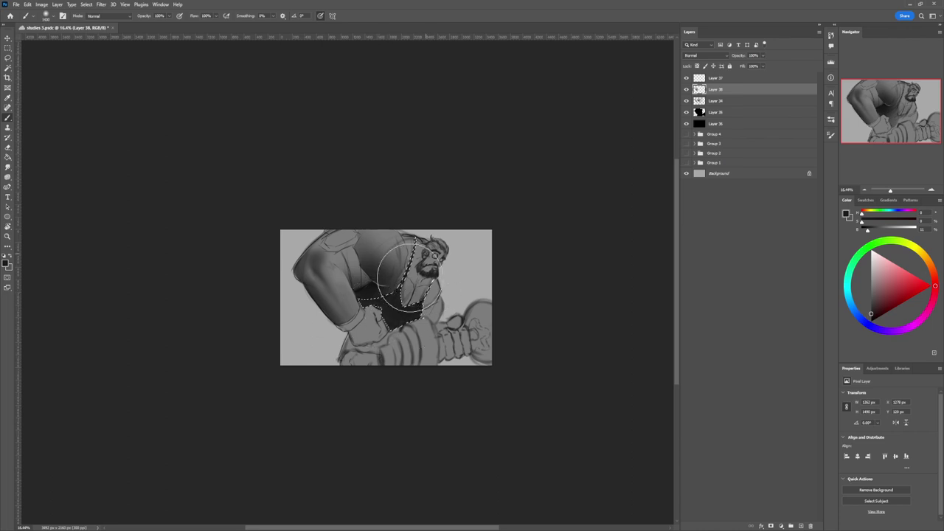
pyautogui.press('l')
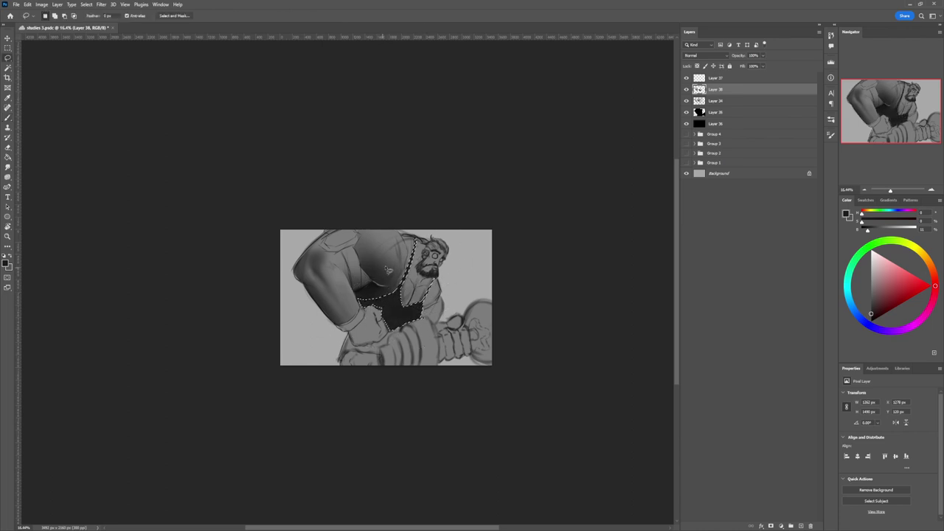
pyautogui.hotkey('ctrl', 'd')
# - Lasso the near half of the bare chest inside the neckline and shade it softly with a sampled mid grey
pyautogui.moveTo(412, 282); pyautogui.dragTo(457, 289)
pyautogui.press('l')
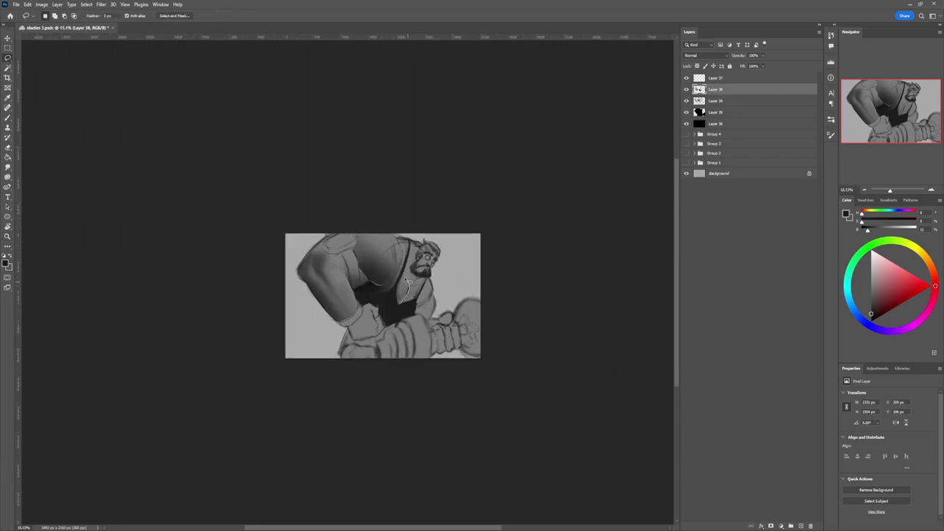
pyautogui.moveTo(396, 299); pyautogui.dragTo(400, 279)
pyautogui.press('b')
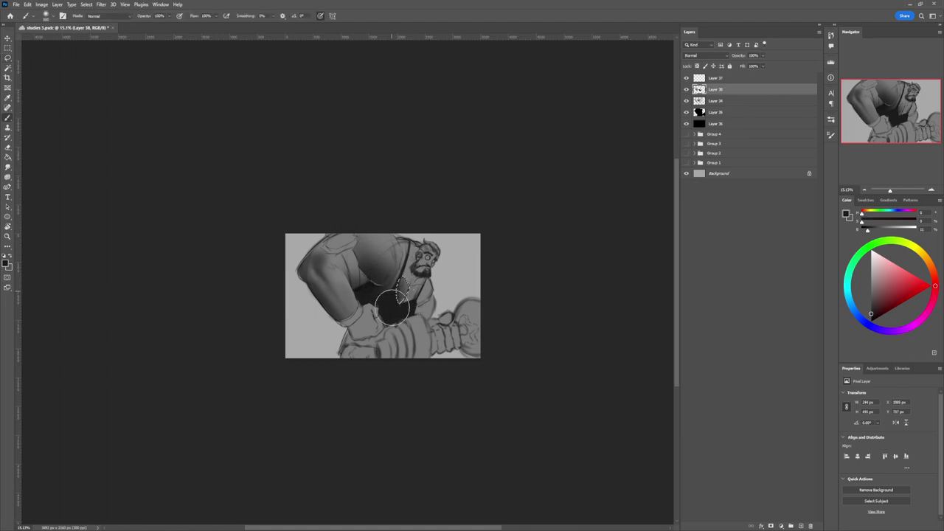
pyautogui.keyDown('alt'); pyautogui.click(431, 268); pyautogui.keyUp('alt')
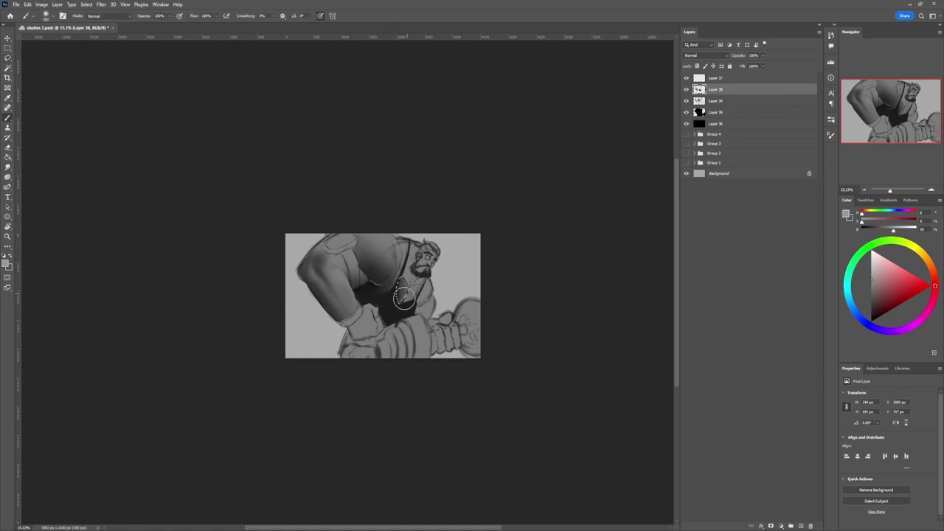
pyautogui.moveTo(404, 298); pyautogui.dragTo(405, 293)
pyautogui.press('[')
pyautogui.press('[')
pyautogui.press('[')
# - Lasso the far half of the bare chest inside the neckline and model it with a smaller brush in varied greys
pyautogui.press('l')
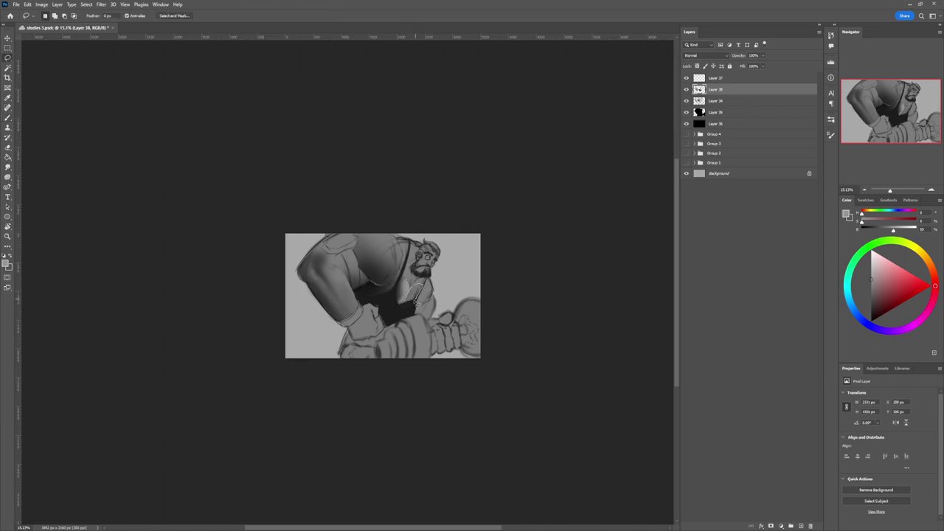
pyautogui.moveTo(417, 304); pyautogui.dragTo(410, 303)
pyautogui.press('b')
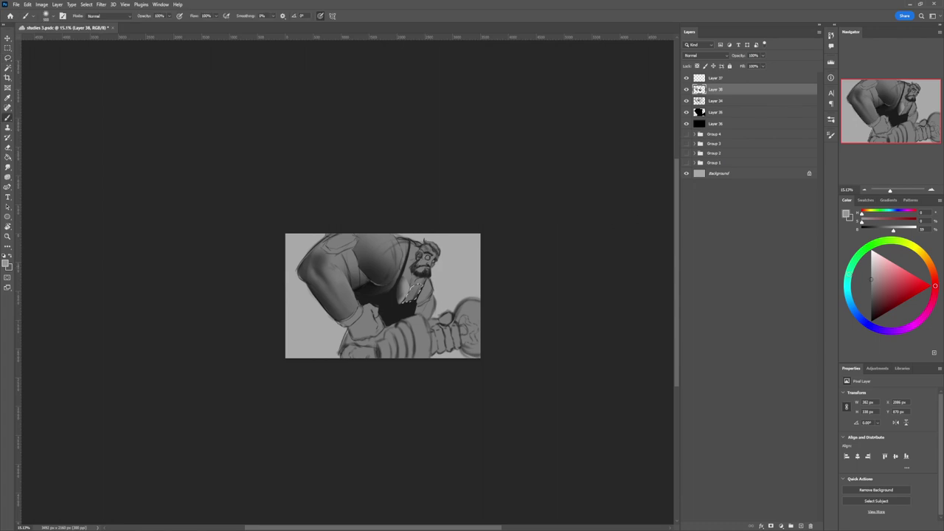
pyautogui.click(867, 308)
pyautogui.press('[')
pyautogui.press('[')
pyautogui.press('[')
pyautogui.press('x')
# - Brighten the large rounded chest muscle with soft light-grey strokes, lasso its outer edge to mask the highlight, and clear the selection
pyautogui.press('l')
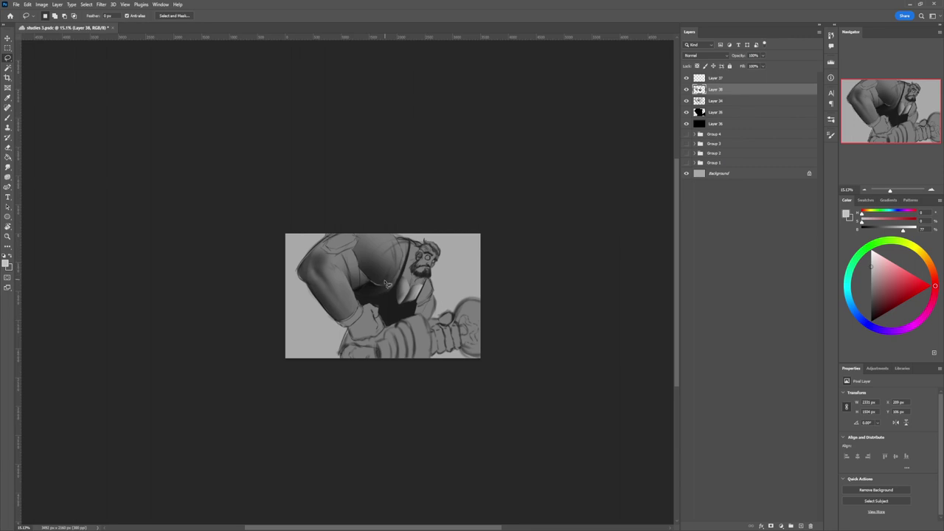
pyautogui.press('b')
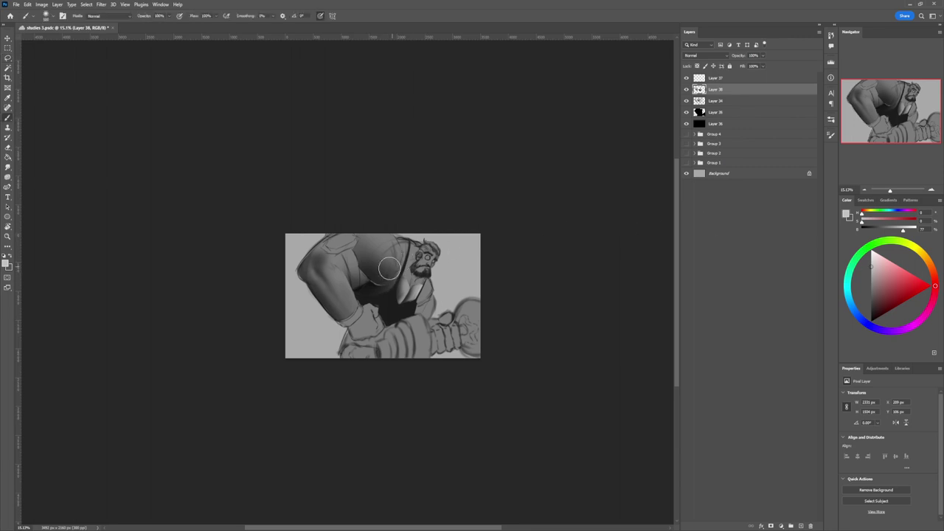
pyautogui.moveTo(394, 241); pyautogui.dragTo(396, 258)
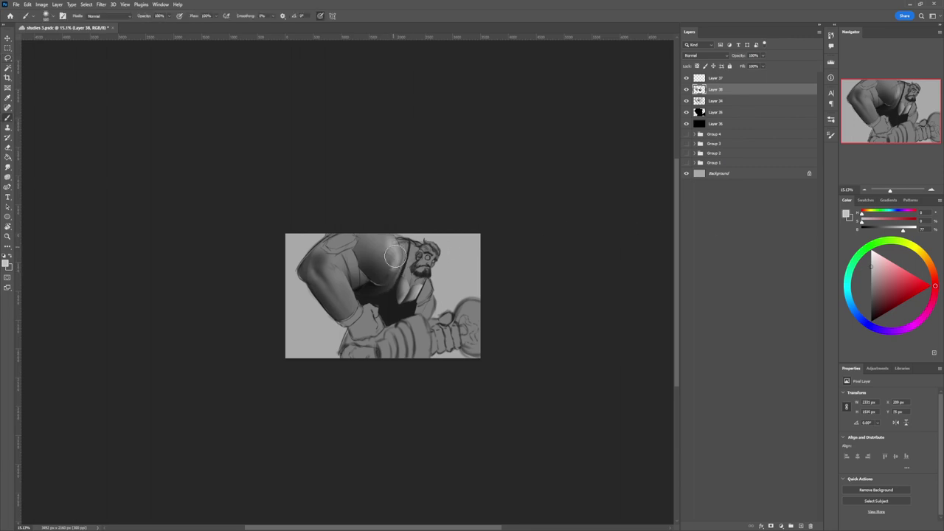
pyautogui.press('l')
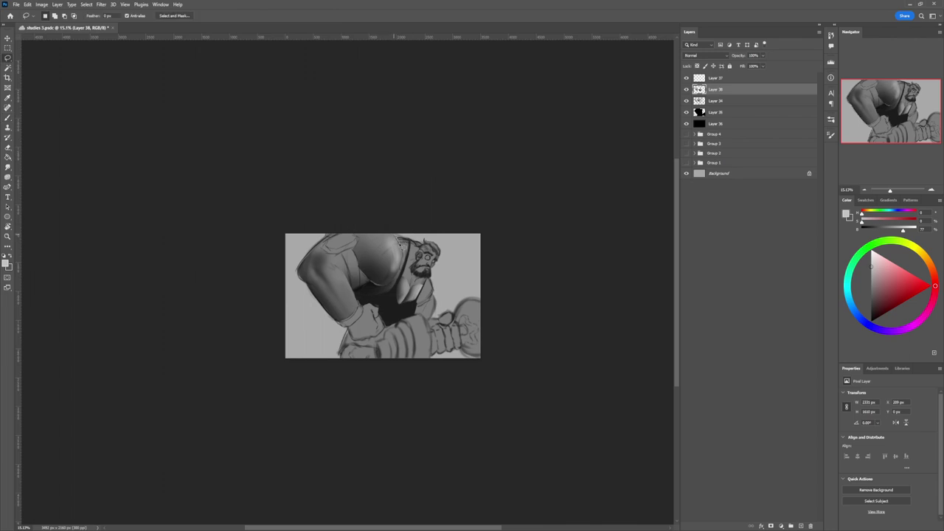
pyautogui.moveTo(403, 259)
pyautogui.mouseDown()
pyautogui.moveTo(391, 287)
pyautogui.moveTo(366, 275)
pyautogui.moveTo(357, 252)
pyautogui.moveTo(363, 228)
pyautogui.moveTo(402, 230)
pyautogui.moveTo(395, 260)
pyautogui.moveTo(386, 229)
pyautogui.moveTo(402, 255)
pyautogui.moveTo(382, 225)
pyautogui.moveTo(383, 273)
pyautogui.mouseUp()
pyautogui.press('b')
pyautogui.hotkey('ctrl', 'd')
# - Lasso the area between the chest muscle and the neck, leaving out the strap, and shade it with a sampled dark grey and larger brush
pyautogui.press('l')
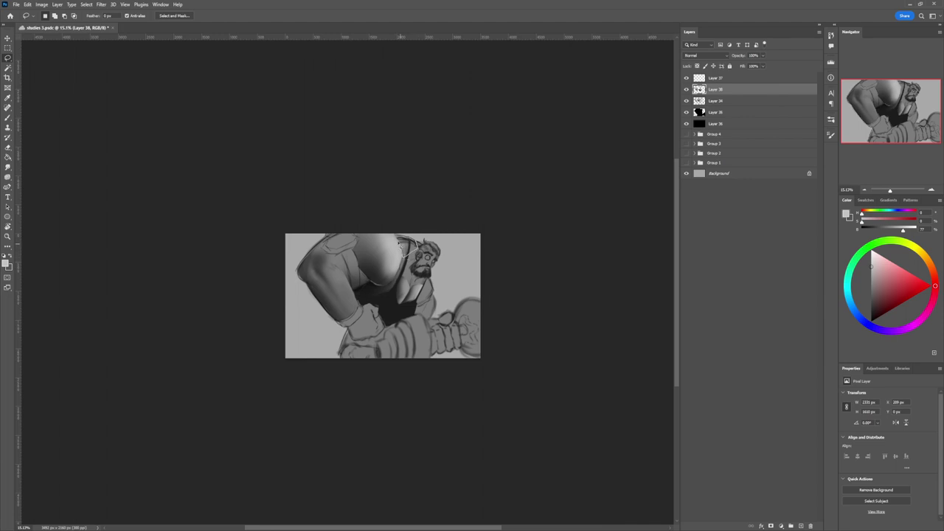
pyautogui.moveTo(400, 244); pyautogui.dragTo(416, 242)
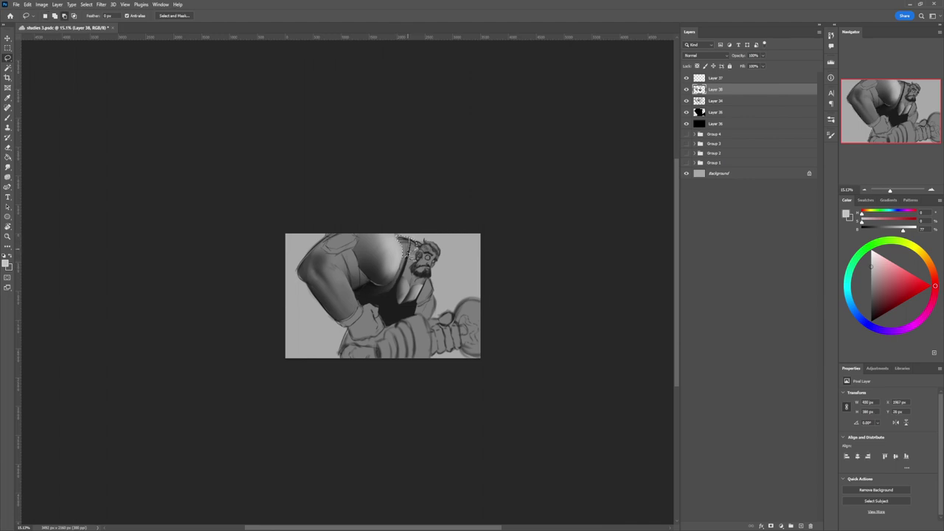
pyautogui.press('b')
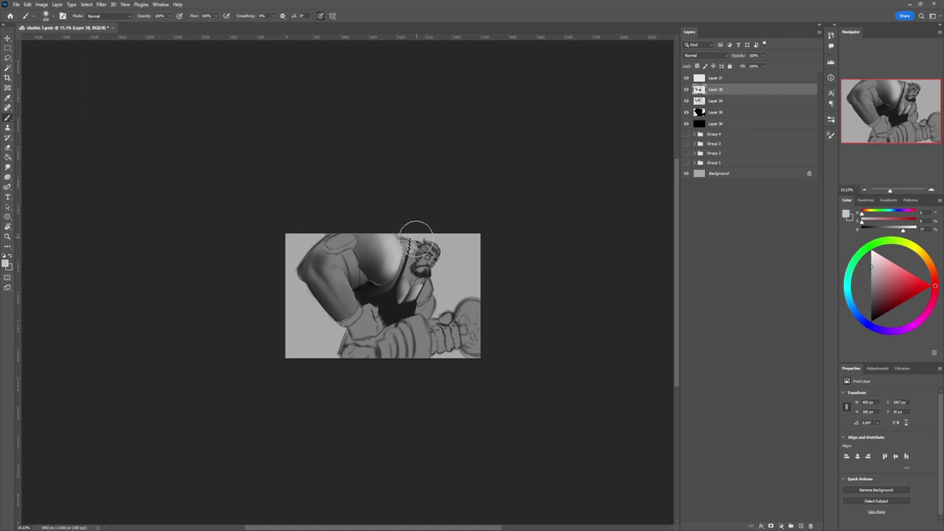
pyautogui.keyDown('alt'); pyautogui.click(412, 243); pyautogui.keyUp('alt')
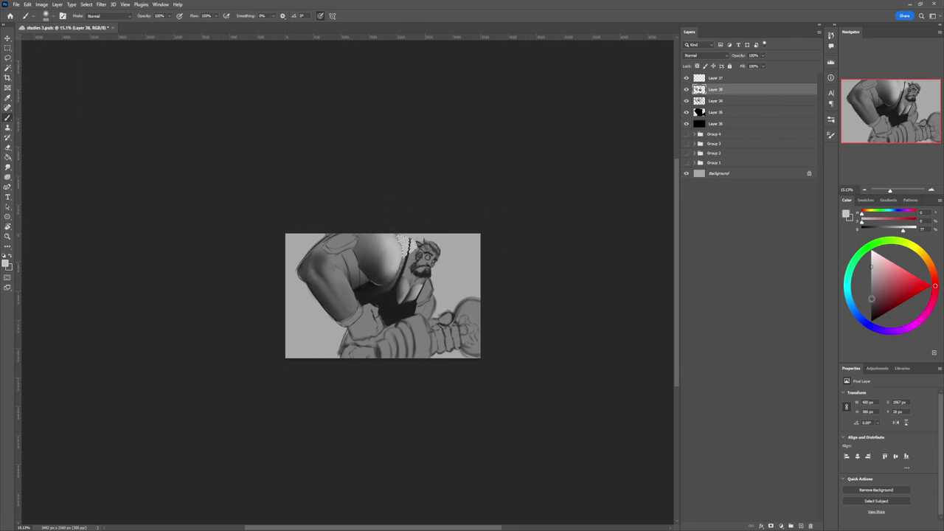
pyautogui.press(']')
pyautogui.press(']')
pyautogui.press(']')
pyautogui.moveTo(401, 254)
pyautogui.mouseDown()
pyautogui.moveTo(393, 230)
pyautogui.moveTo(400, 256)
pyautogui.mouseUp()
pyautogui.press('z')
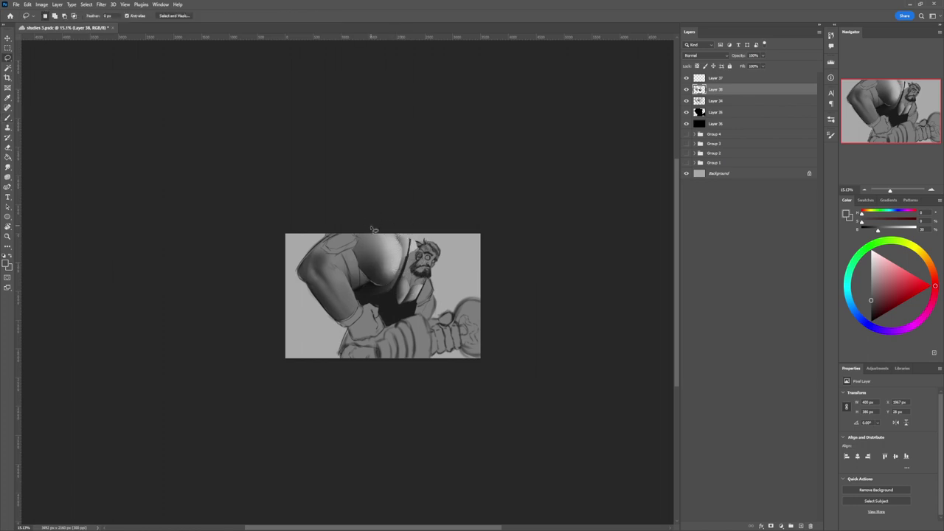
pyautogui.keyDown('alt'); pyautogui.click(416, 278); pyautogui.keyUp('alt')
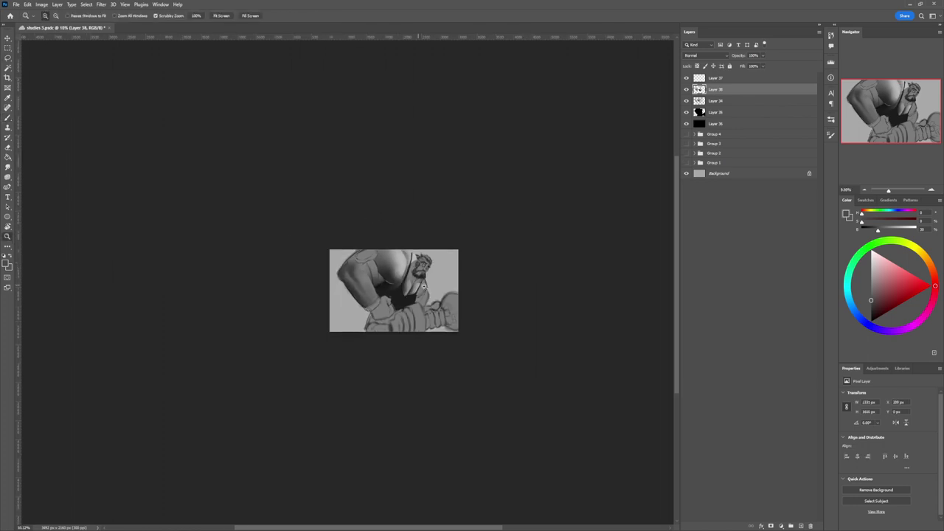
pyautogui.click(424, 286)
# - Deepen the shadow on the arm side of the large chest muscle with sampled greys, reducing the brush size
pyautogui.press('b')
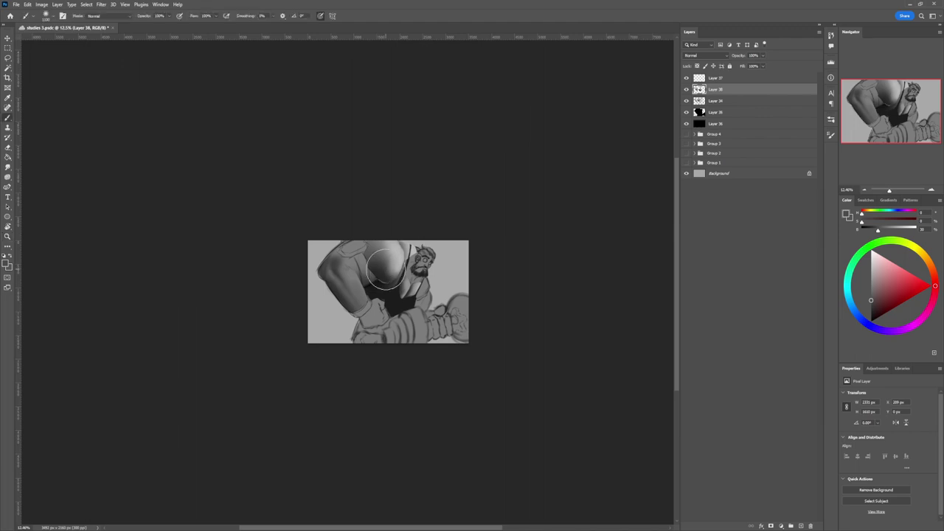
pyautogui.keyDown('alt'); pyautogui.click(376, 263); pyautogui.keyUp('alt')
pyautogui.moveTo(374, 267)
pyautogui.mouseDown()
pyautogui.moveTo(376, 260)
pyautogui.moveTo(358, 274)
pyautogui.mouseUp()
pyautogui.press('[')
pyautogui.press('[')
pyautogui.press('[')
pyautogui.press('[')
pyautogui.press('[')
pyautogui.press('[')
pyautogui.keyDown('alt'); pyautogui.click(374, 282); pyautogui.keyUp('alt')
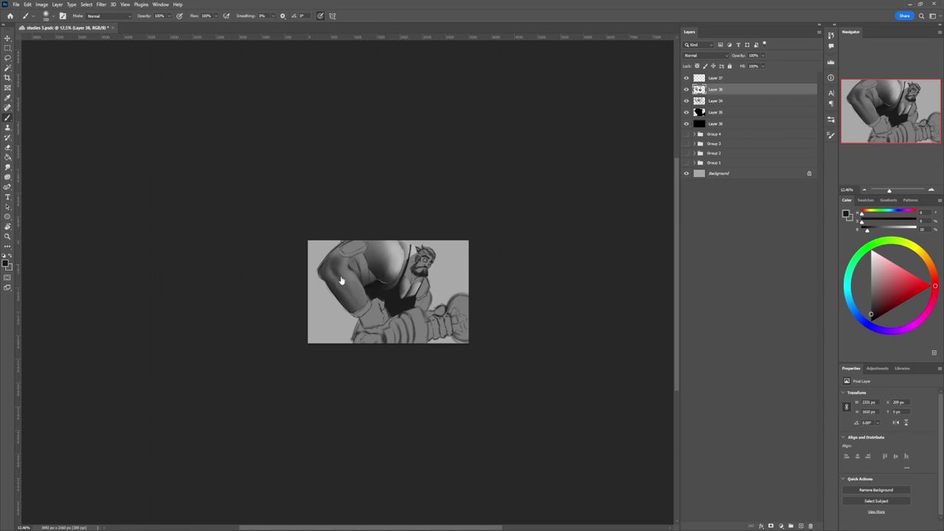
# - Lasso the strap between the near upper arm and the chest, fill it near-black, and pick a lighter dark grey
pyautogui.press('l')
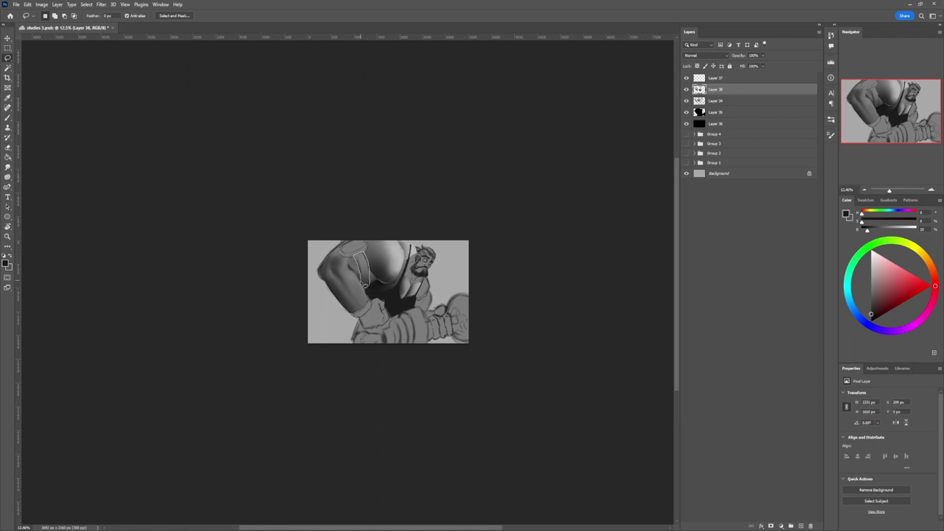
pyautogui.moveTo(363, 286); pyautogui.dragTo(366, 287)
pyautogui.keyDown('alt'); pyautogui.click(382, 289); pyautogui.keyUp('alt')
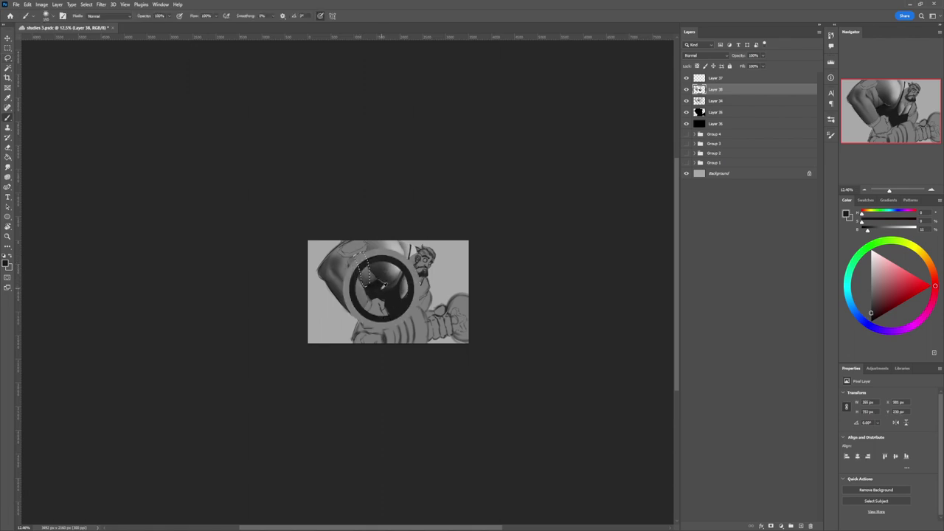
pyautogui.moveTo(361, 251); pyautogui.dragTo(358, 241)
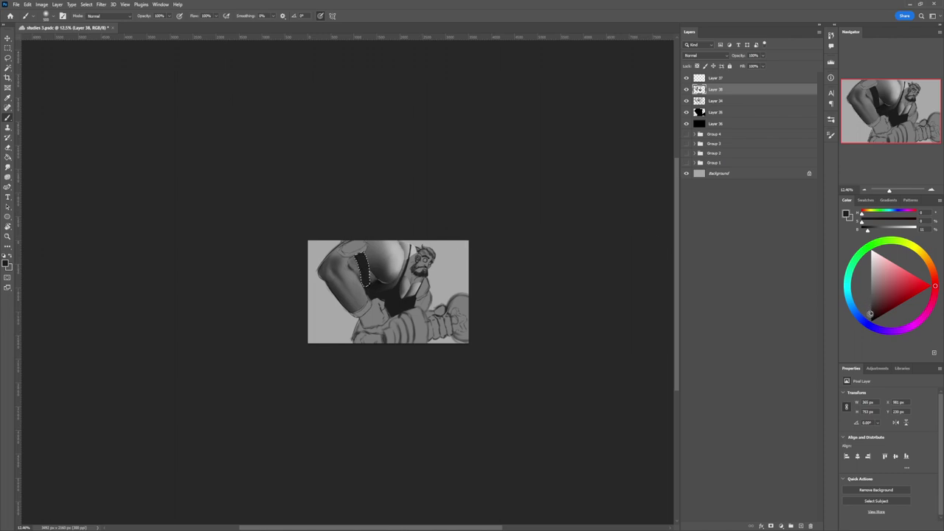
pyautogui.click(870, 315)
pyautogui.click(871, 299)
# - Soften the dark strap beside the near arm with a mid-grey gradient from a resized brush, and clear the selection
pyautogui.press(']')
pyautogui.press(']')
pyautogui.press(']')
pyautogui.press(']')
pyautogui.press(']')
pyautogui.press(']')
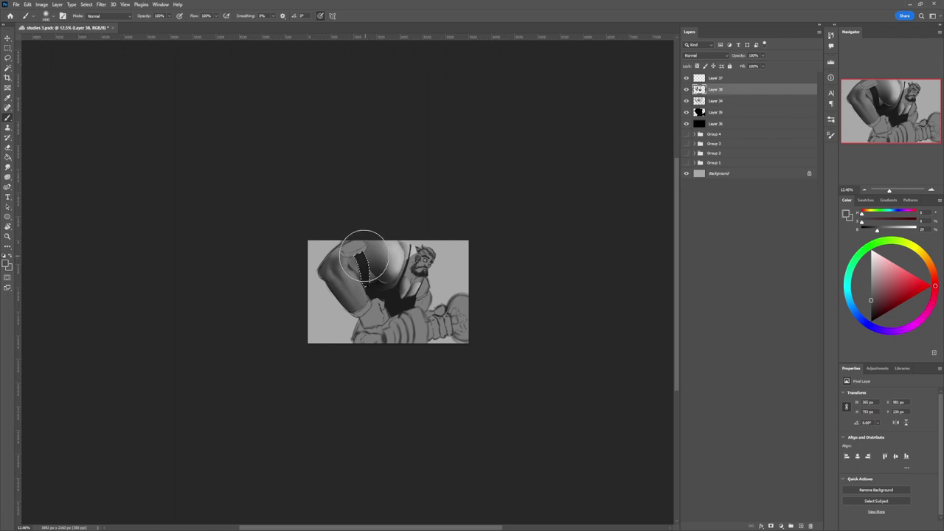
pyautogui.click(871, 283)
pyautogui.press('[')
pyautogui.press('[')
pyautogui.press('[')
pyautogui.moveTo(379, 266); pyautogui.dragTo(364, 271)
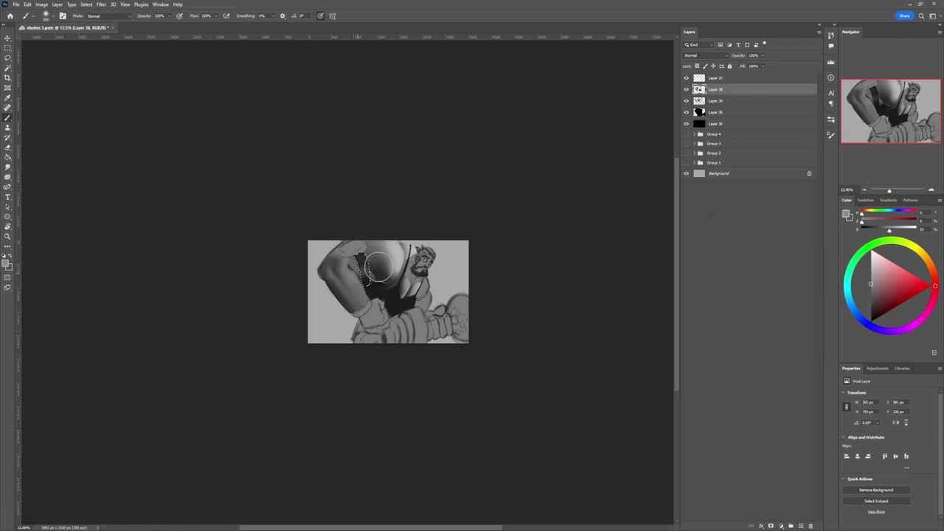
pyautogui.press('l')
pyautogui.hotkey('ctrl', 'd')
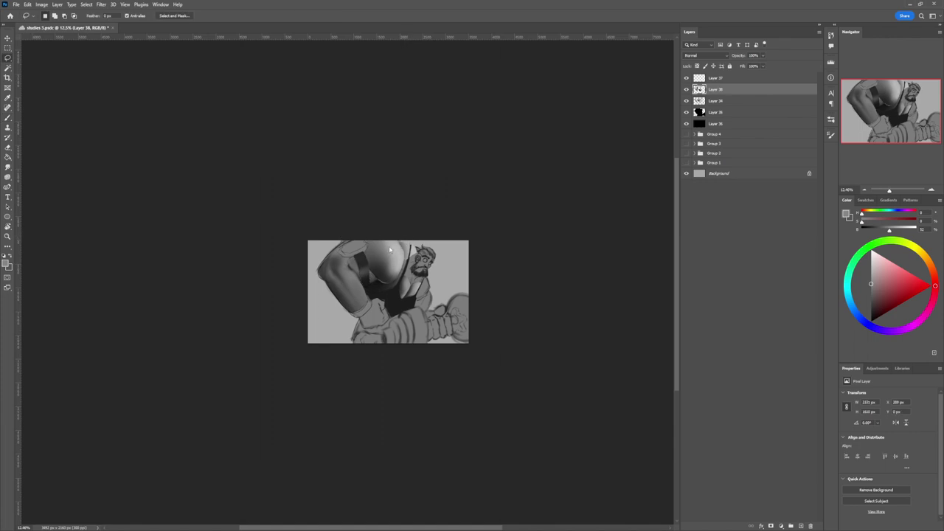
# - Blend the shadow beneath the chest muscle beside the near forearm using a sampled dark tone
pyautogui.press('z')
pyautogui.moveTo(413, 255); pyautogui.dragTo(397, 245)
pyautogui.scroll(1, 457, 251)
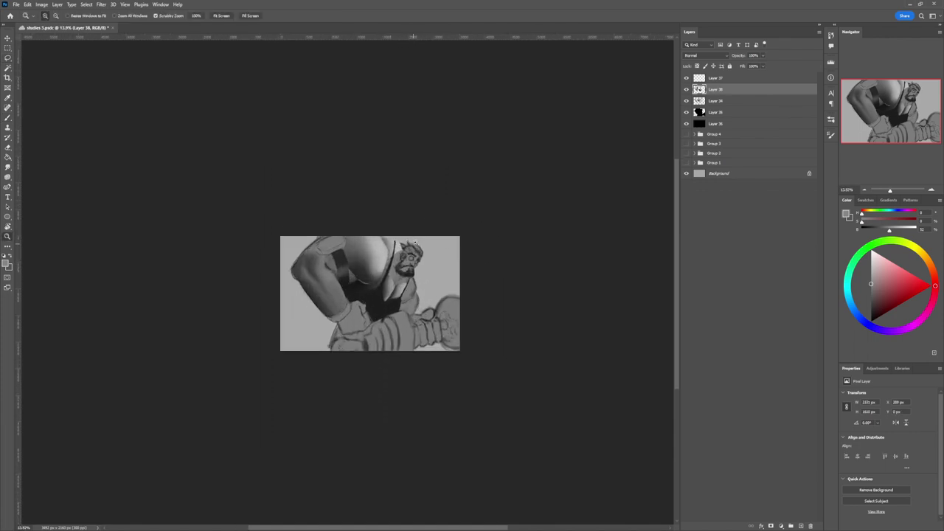
pyautogui.press('b')
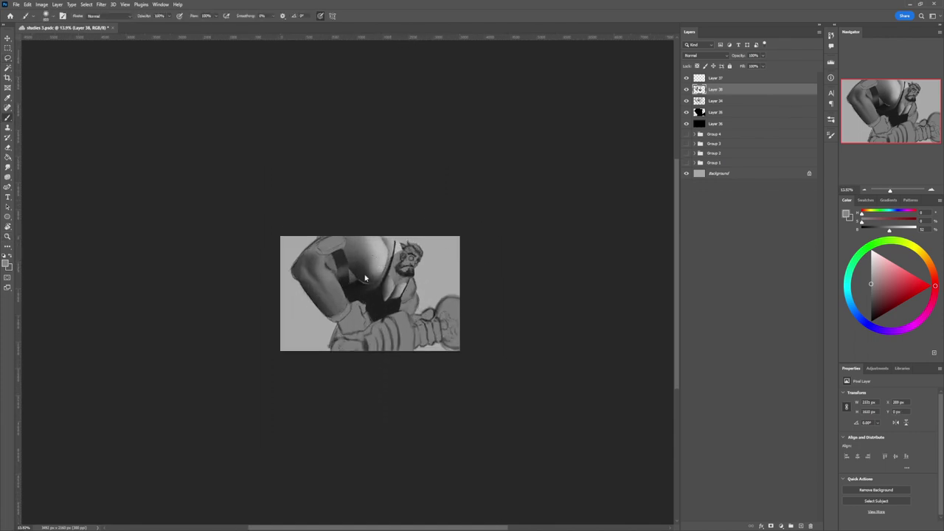
pyautogui.keyDown('alt'); pyautogui.click(352, 278); pyautogui.keyUp('alt')
pyautogui.moveTo(353, 288); pyautogui.dragTo(355, 293)
# - Shade the near hand below the cuff with a smaller dark brush and refine its knuckles with sampled greys
pyautogui.press('[')
pyautogui.press('[')
pyautogui.press('[')
pyautogui.press('[')
pyautogui.press('[')
pyautogui.press('[')
pyautogui.press('[')
pyautogui.press('[')
pyautogui.click(870, 314)
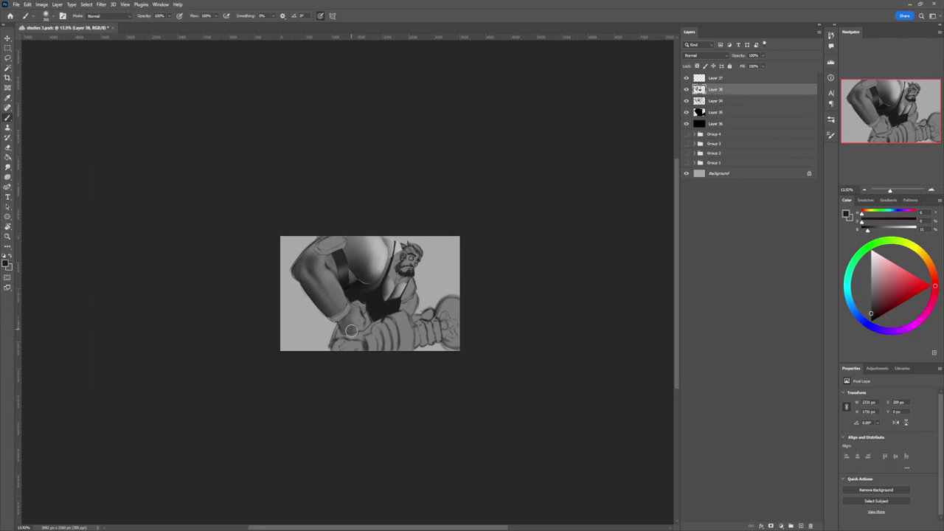
pyautogui.moveTo(351, 330)
pyautogui.mouseDown()
pyautogui.moveTo(371, 317)
pyautogui.moveTo(346, 330)
pyautogui.mouseUp()
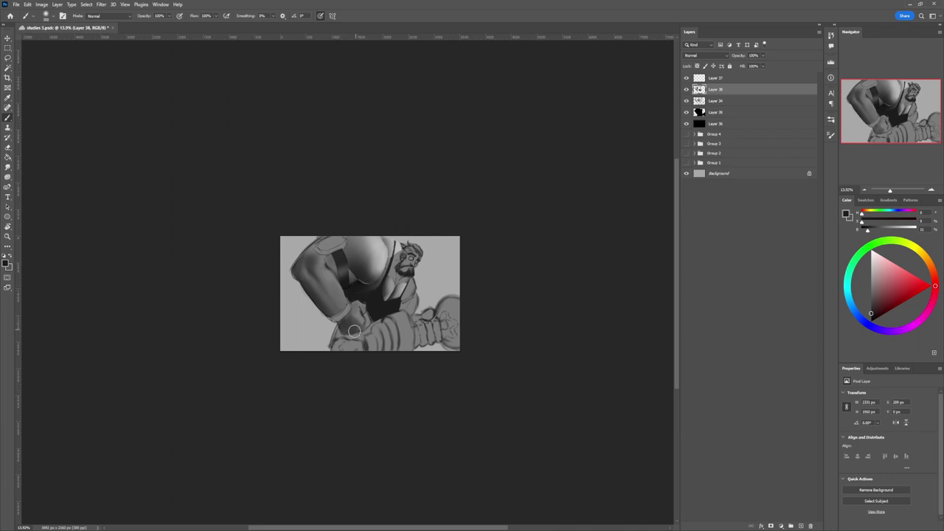
pyautogui.keyDown('alt'); pyautogui.click(401, 288); pyautogui.keyUp('alt')
pyautogui.keyDown('alt'); pyautogui.click(365, 326); pyautogui.keyUp('alt')
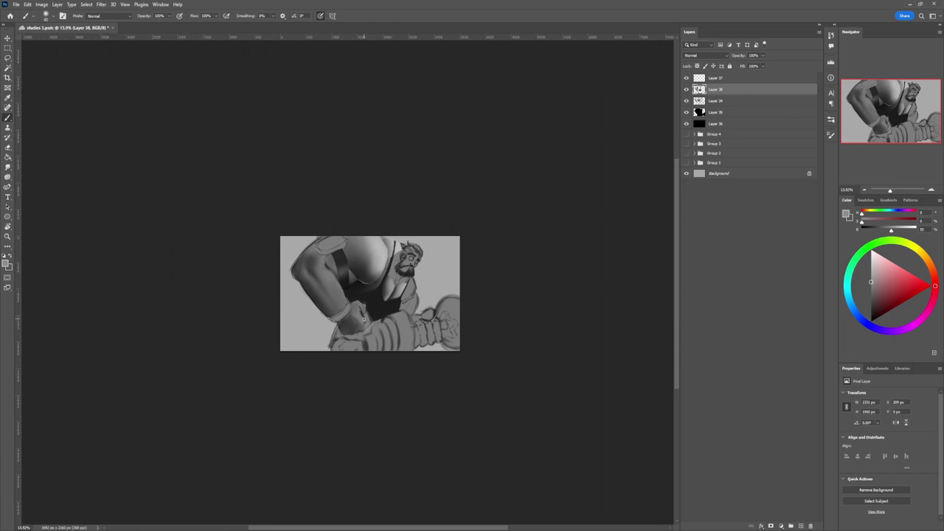
pyautogui.keyDown('alt'); pyautogui.click(357, 322); pyautogui.keyUp('alt')
pyautogui.keyDown('alt'); pyautogui.click(363, 316); pyautogui.keyUp('alt')
# - Paint a thin light edge along the tank top's border under the chest and around the neckline using sampled greys
pyautogui.keyDown('alt'); pyautogui.click(382, 267); pyautogui.keyUp('alt')
pyautogui.moveTo(394, 252); pyautogui.dragTo(382, 288)
pyautogui.moveTo(384, 276); pyautogui.dragTo(377, 289)
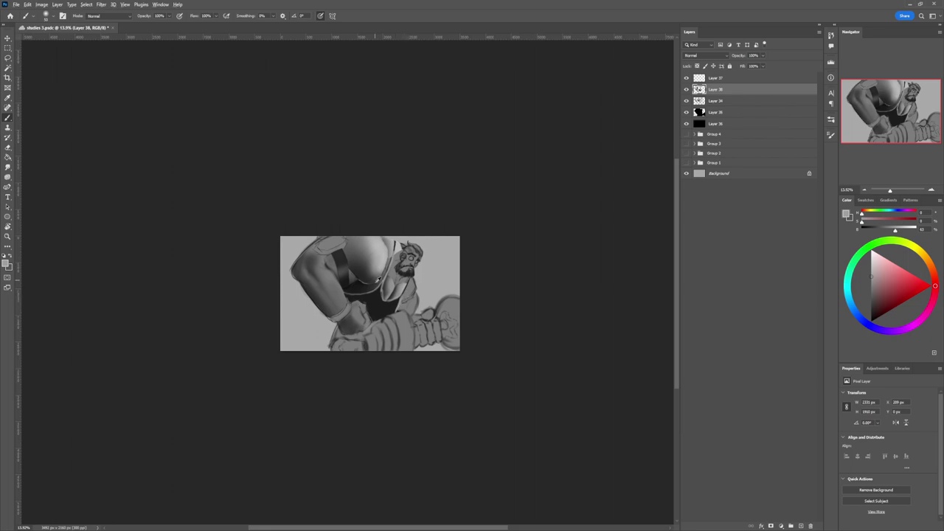
pyautogui.keyDown('alt'); pyautogui.click(378, 277); pyautogui.keyUp('alt')
pyautogui.press('l')
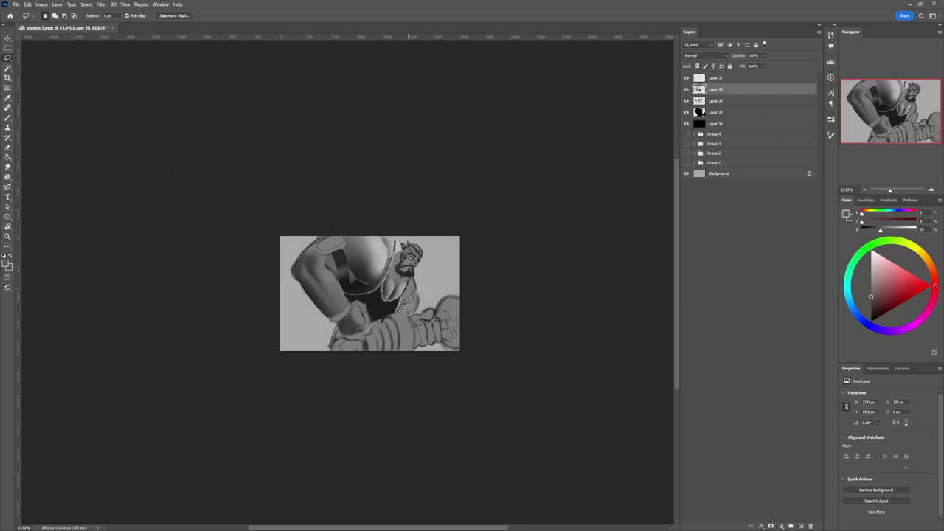
# - Shade the masked far upper arm beside the tank top using an enlarged soft brush and a dark tone sampled from the top
pyautogui.press('b')
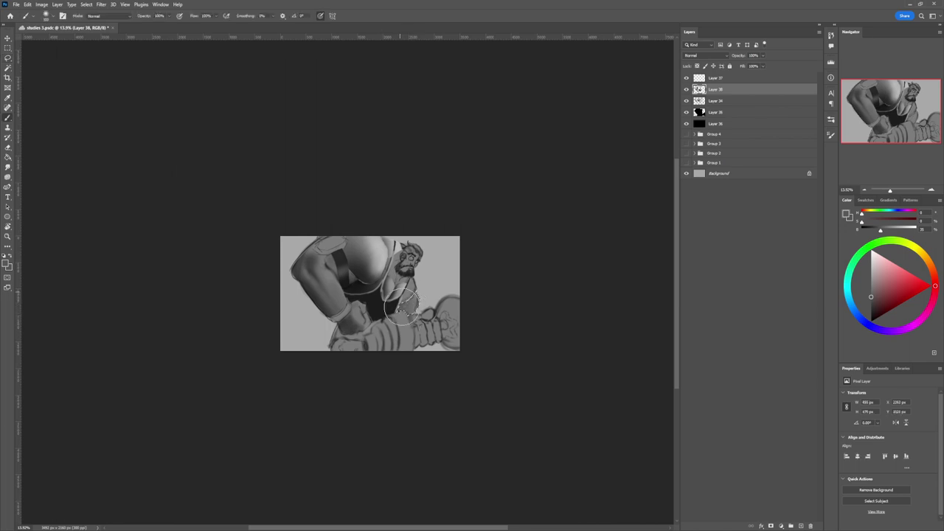
pyautogui.press(']')
pyautogui.press(']')
pyautogui.press(']')
pyautogui.keyDown('alt'); pyautogui.click(377, 299); pyautogui.keyUp('alt')
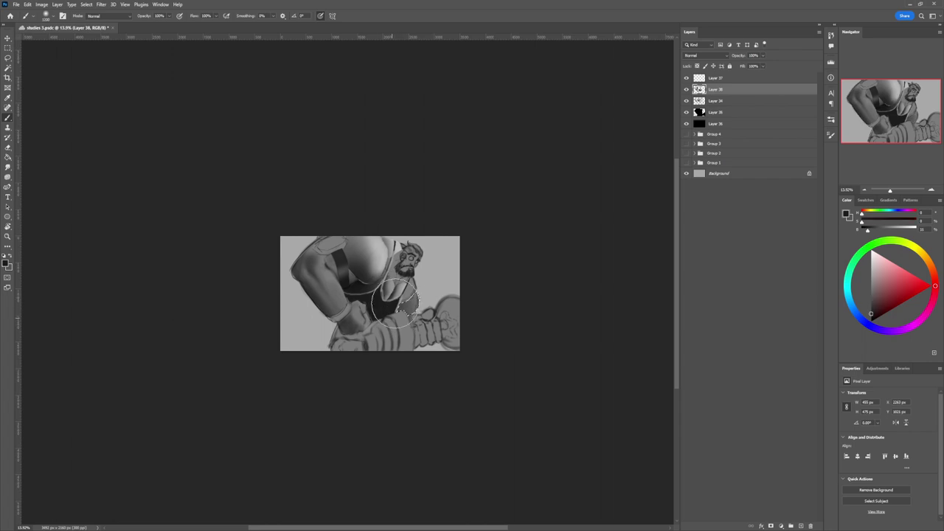
pyautogui.press('l')
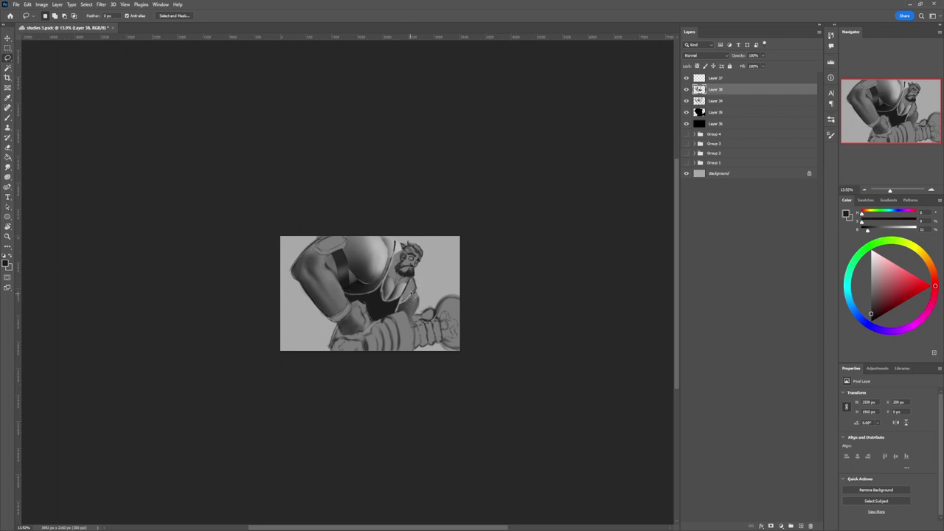
pyautogui.press('b')
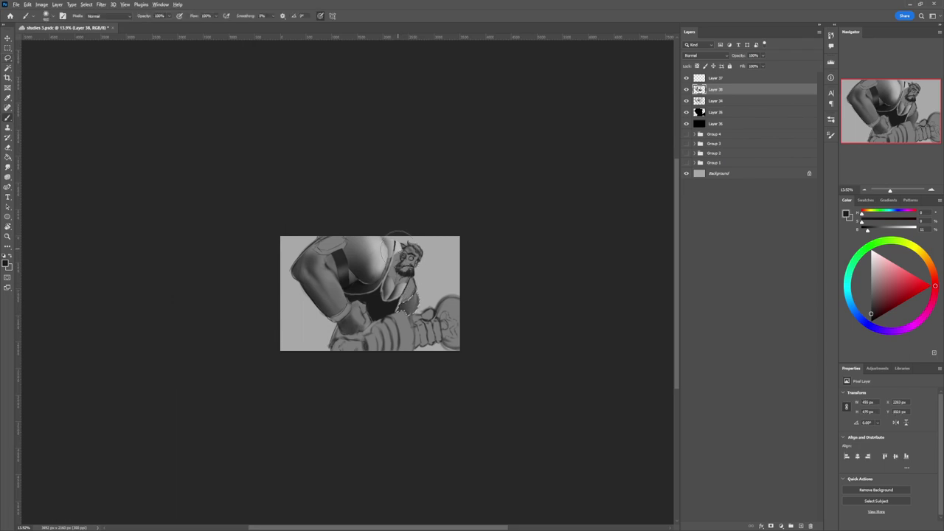
# - Lasso a narrow sliver between the tank top and the far arm and lighten it with grey sampled from the background
pyautogui.keyDown('alt'); pyautogui.click(397, 249); pyautogui.keyUp('alt')
pyautogui.press('l')
pyautogui.moveTo(401, 302); pyautogui.dragTo(409, 298)
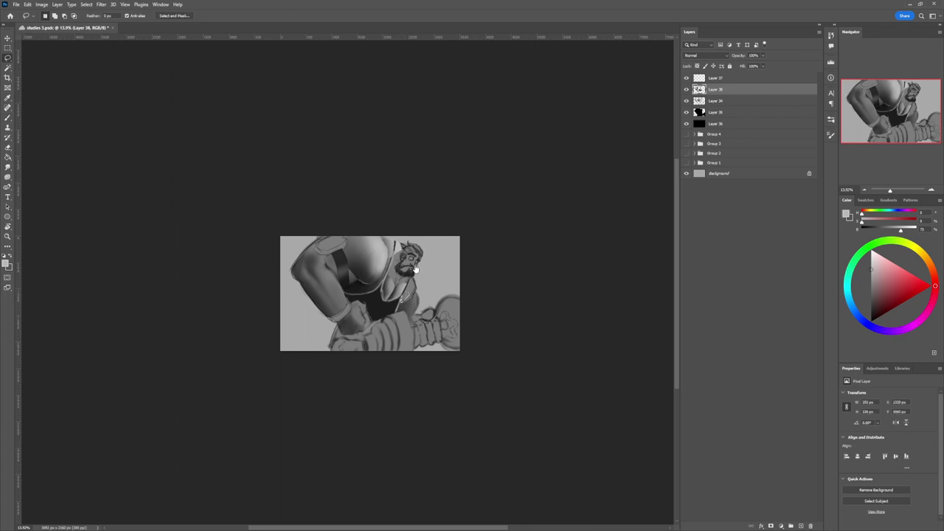
pyautogui.press('b')
pyautogui.press('l')
pyautogui.press('b')
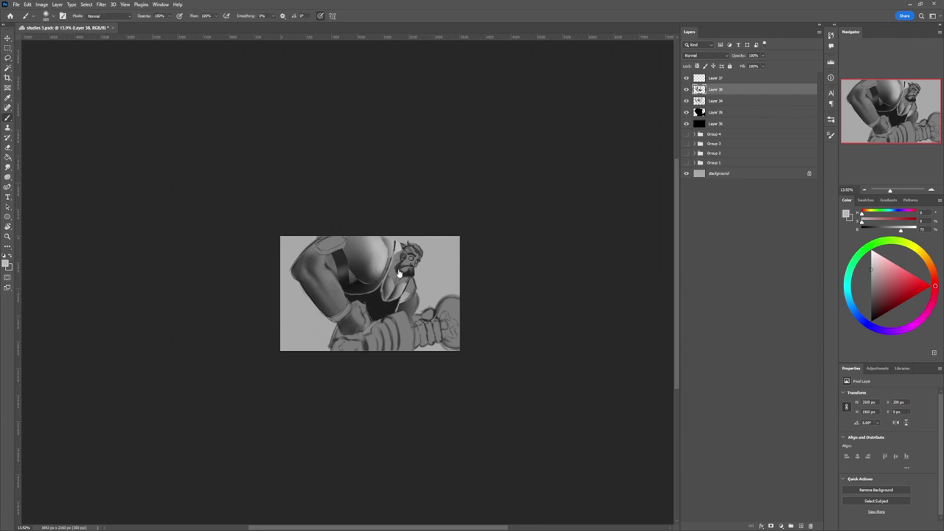
pyautogui.press('l')
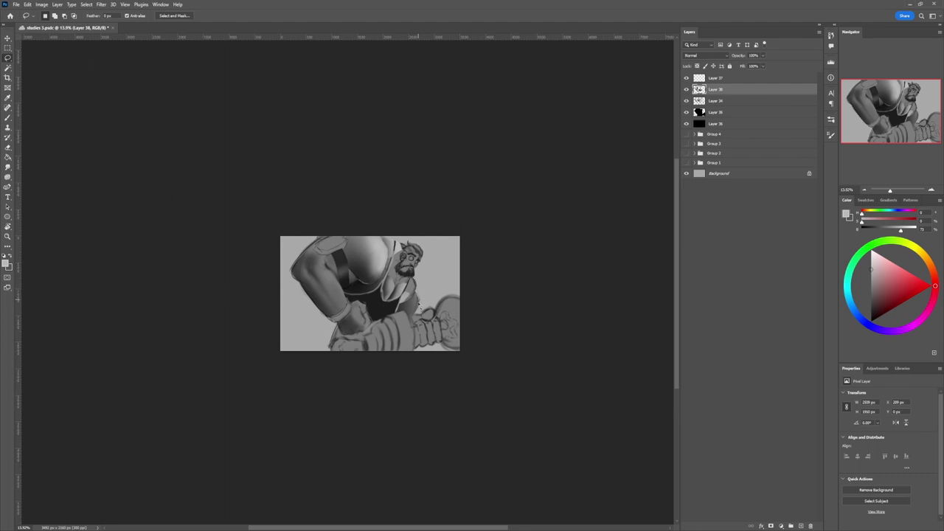
# - Lasso the far arm and model it with light grey on the outer side and sampled darker greys toward the torso
pyautogui.moveTo(418, 300)
pyautogui.mouseDown()
pyautogui.moveTo(413, 314)
pyautogui.moveTo(396, 312)
pyautogui.moveTo(427, 258)
pyautogui.mouseUp()
pyautogui.press('b')
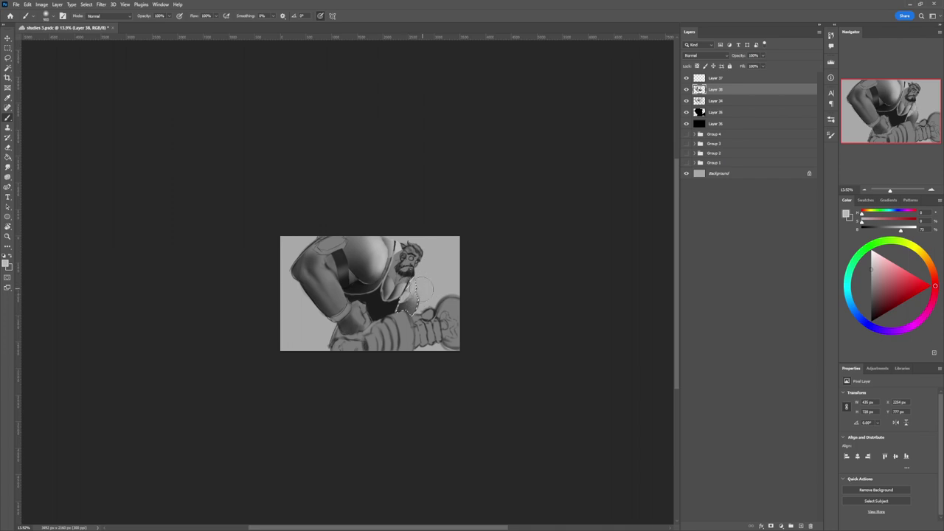
pyautogui.moveTo(422, 289); pyautogui.dragTo(415, 309)
pyautogui.keyDown('alt'); pyautogui.click(403, 300); pyautogui.keyUp('alt')
pyautogui.keyDown('alt'); pyautogui.click(400, 308); pyautogui.keyUp('alt')
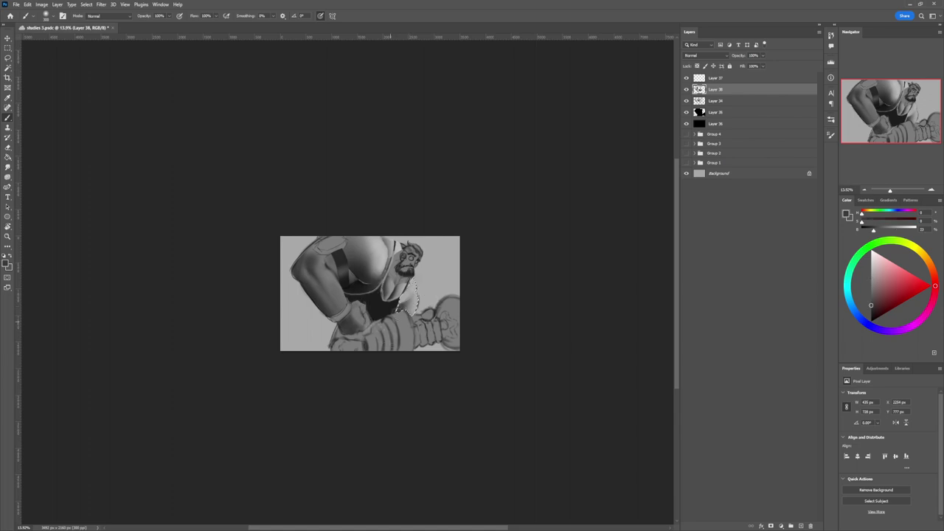
pyautogui.moveTo(405, 320); pyautogui.dragTo(413, 315)
pyautogui.moveTo(400, 298); pyautogui.dragTo(405, 287)
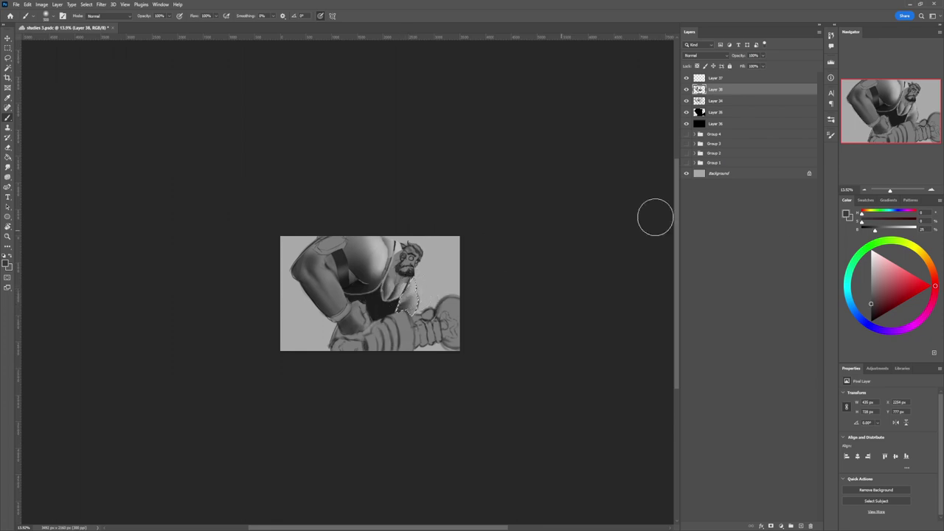
# - Add a light grey highlight at 83% brightness to the far shoulder with a smaller brush, and clear the selection
pyautogui.click(871, 262)
pyautogui.press('[')
pyautogui.press('[')
pyautogui.moveTo(412, 274); pyautogui.dragTo(411, 280)
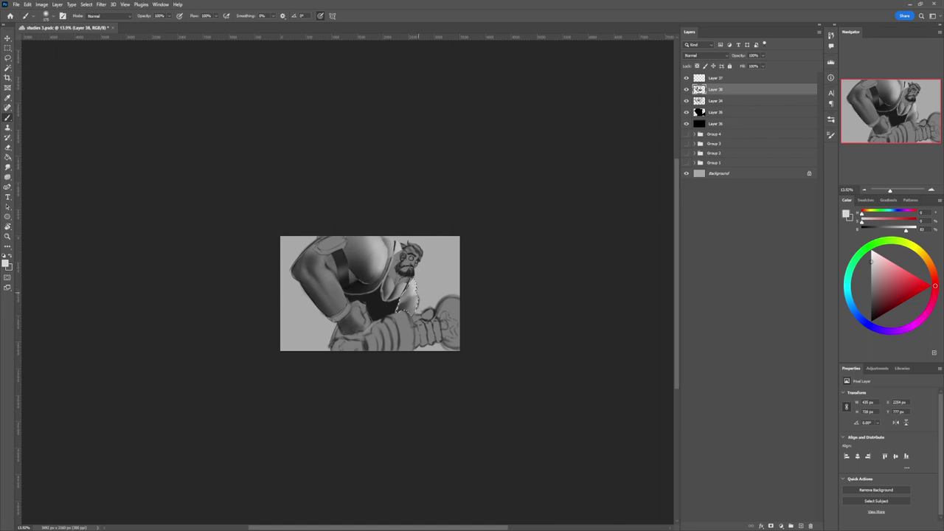
pyautogui.press('x')
pyautogui.hotkey('ctrl', 'd')
# - Paint over the dark sketch marks behind the head and shade the neck beside the beard with sampled greys
pyautogui.press('l')
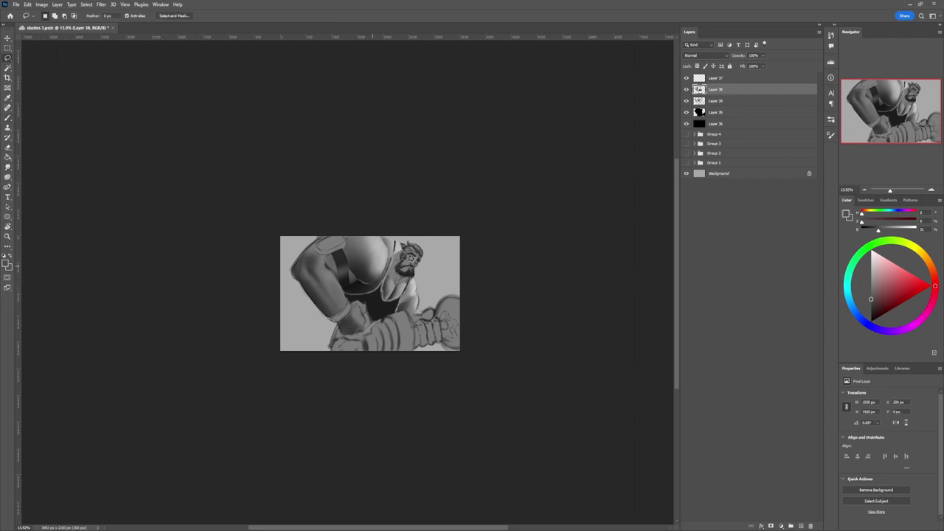
pyautogui.press('b')
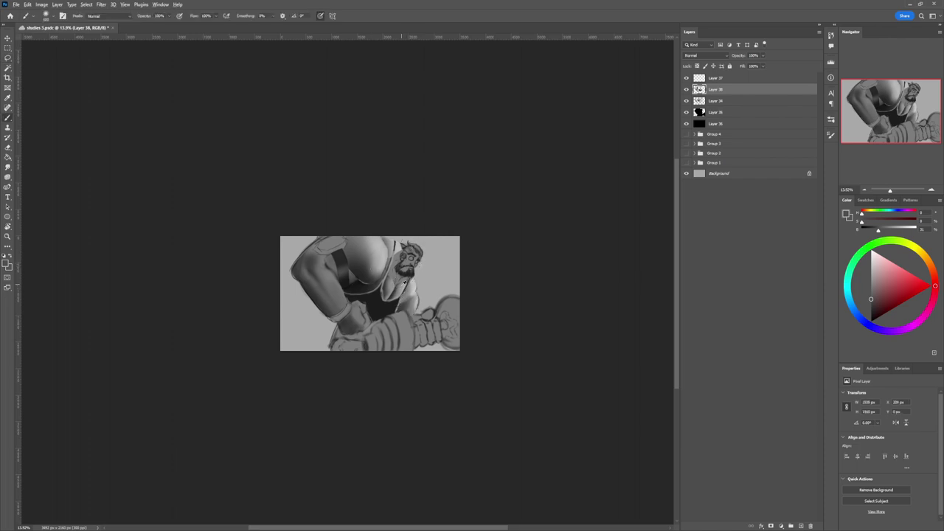
pyautogui.keyDown('alt'); pyautogui.click(398, 291); pyautogui.keyUp('alt')
pyautogui.moveTo(396, 276); pyautogui.dragTo(398, 250)
pyautogui.keyDown('alt'); pyautogui.click(395, 246); pyautogui.keyUp('alt')
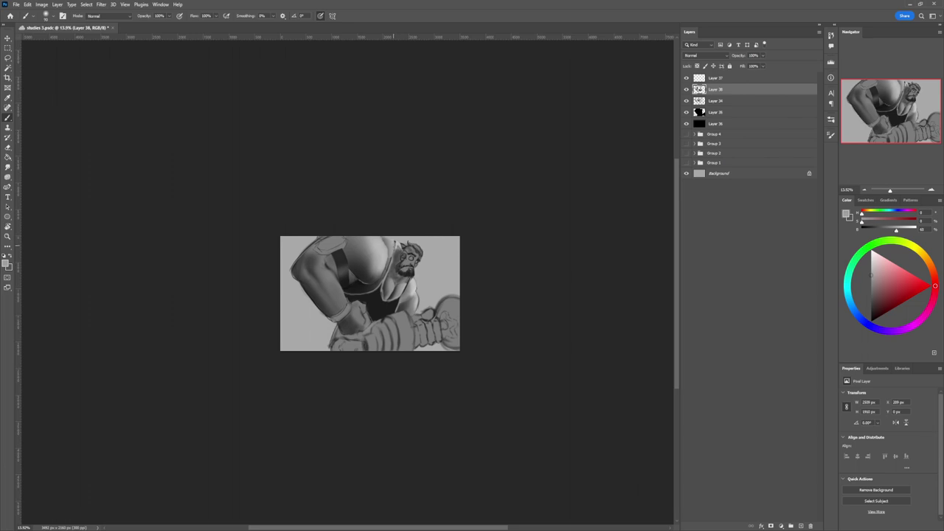
pyautogui.moveTo(395, 243); pyautogui.dragTo(392, 242)
pyautogui.keyDown('alt'); pyautogui.click(395, 246); pyautogui.keyUp('alt')
pyautogui.keyDown('alt'); pyautogui.click(393, 258); pyautogui.keyUp('alt')
pyautogui.moveTo(396, 260); pyautogui.dragTo(394, 254)
# - Blend the lit upper back into the neck behind the head using a larger brush and a sampled light grey
pyautogui.press(']')
pyautogui.press(']')
pyautogui.press(']')
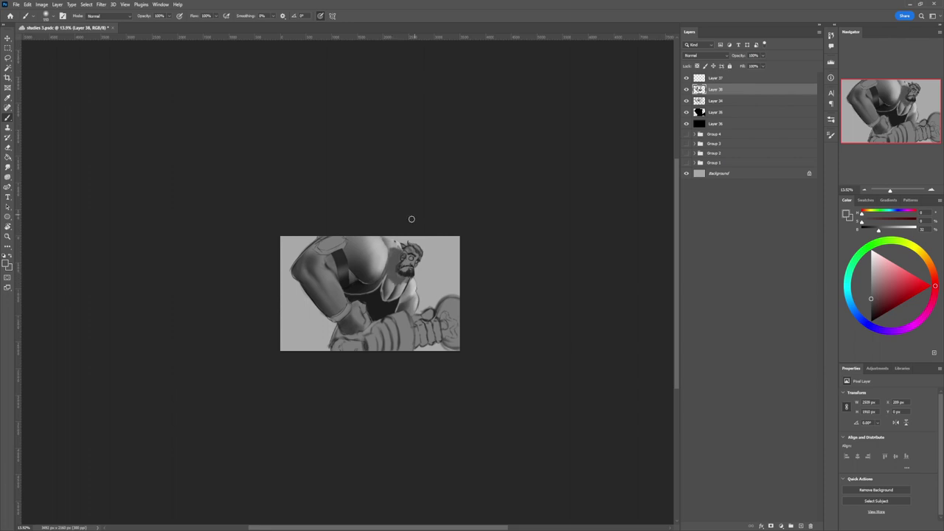
pyautogui.keyDown('alt'); pyautogui.click(385, 289); pyautogui.keyUp('alt')
pyautogui.keyDown('alt'); pyautogui.click(389, 251); pyautogui.keyUp('alt')
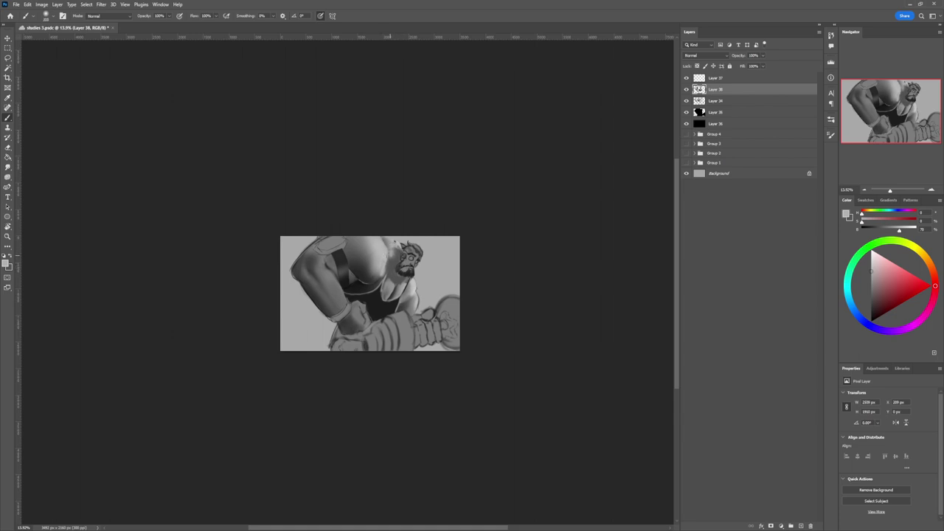
pyautogui.moveTo(394, 245)
pyautogui.mouseDown()
pyautogui.moveTo(392, 253)
pyautogui.moveTo(404, 250)
pyautogui.mouseUp()
# - Paint sampled light grey around the far hand, and add highlights at 87% brightness to the near hand
pyautogui.keyDown('alt'); pyautogui.click(424, 251); pyautogui.keyUp('alt')
pyautogui.moveTo(426, 310); pyautogui.dragTo(431, 311)
pyautogui.click(872, 258)
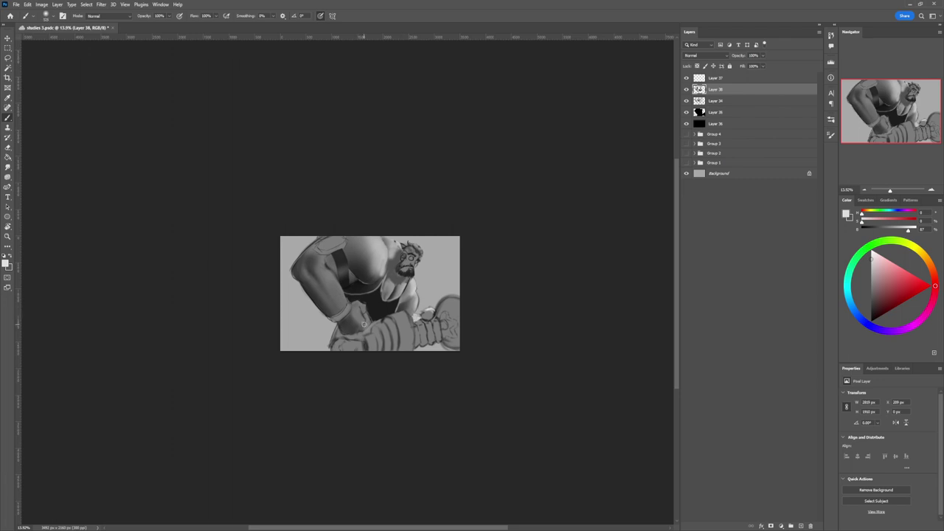
pyautogui.moveTo(363, 324); pyautogui.dragTo(363, 308)
# - Shade the neck and upper chest beneath the beard with sampled dark and mid greys
pyautogui.press('z')
pyautogui.moveTo(418, 269); pyautogui.dragTo(395, 269)
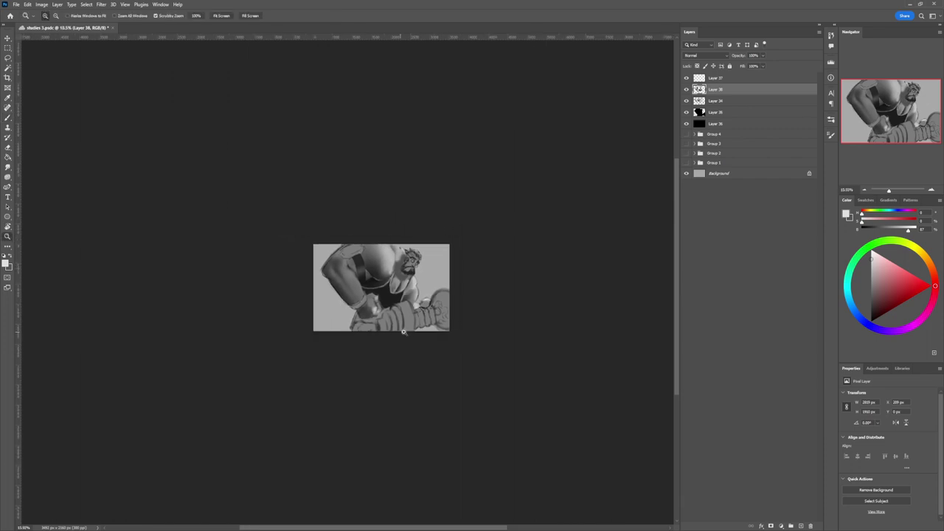
pyautogui.moveTo(404, 332); pyautogui.dragTo(413, 331)
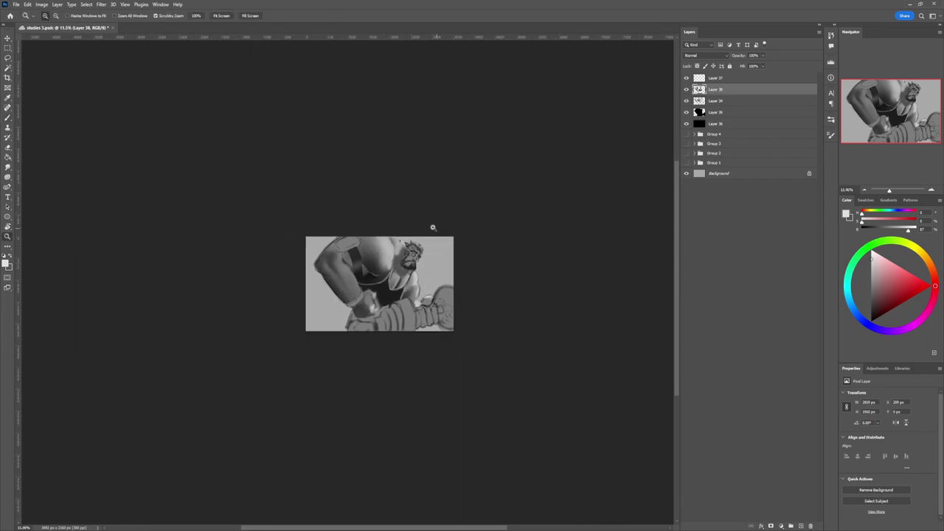
pyautogui.click(390, 268)
pyautogui.press('b')
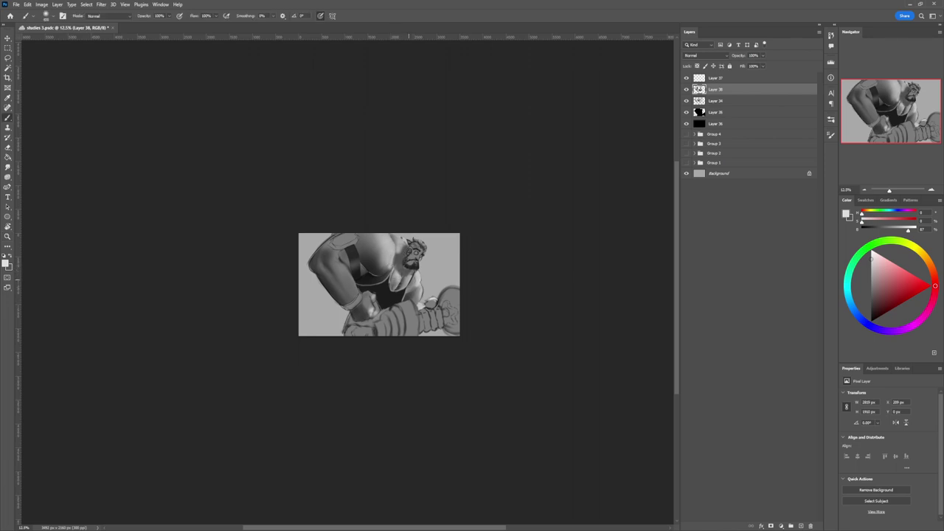
pyautogui.keyDown('alt'); pyautogui.click(411, 271); pyautogui.keyUp('alt')
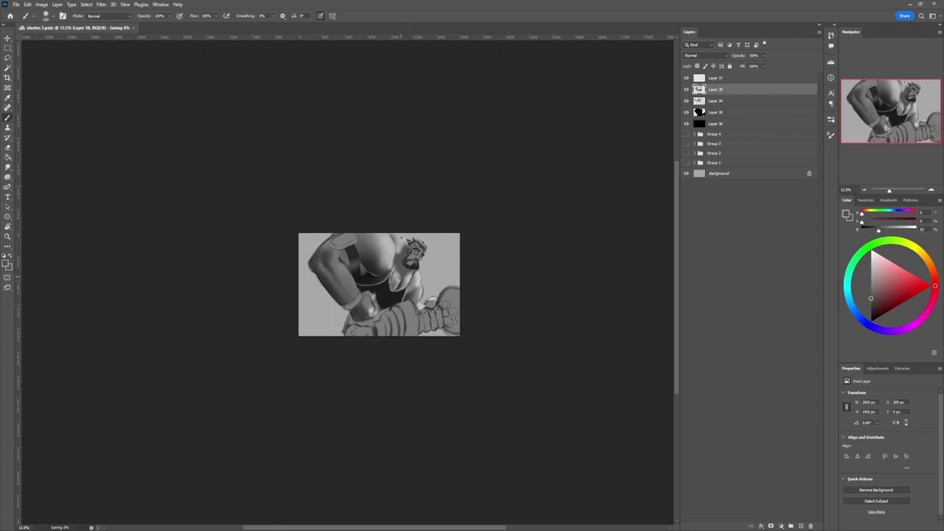
pyautogui.keyDown('alt'); pyautogui.click(404, 279); pyautogui.keyUp('alt')
pyautogui.keyDown('alt'); pyautogui.click(413, 271); pyautogui.keyUp('alt')
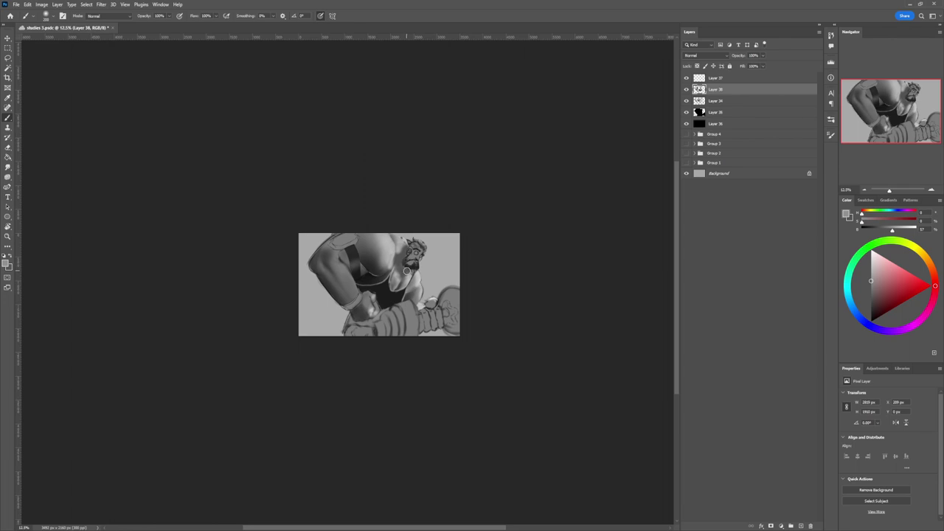
pyautogui.moveTo(405, 272); pyautogui.dragTo(407, 277)
# - Lasso the lower part of the tank top toward the far arm and rework it with sampled tones
pyautogui.press('l')
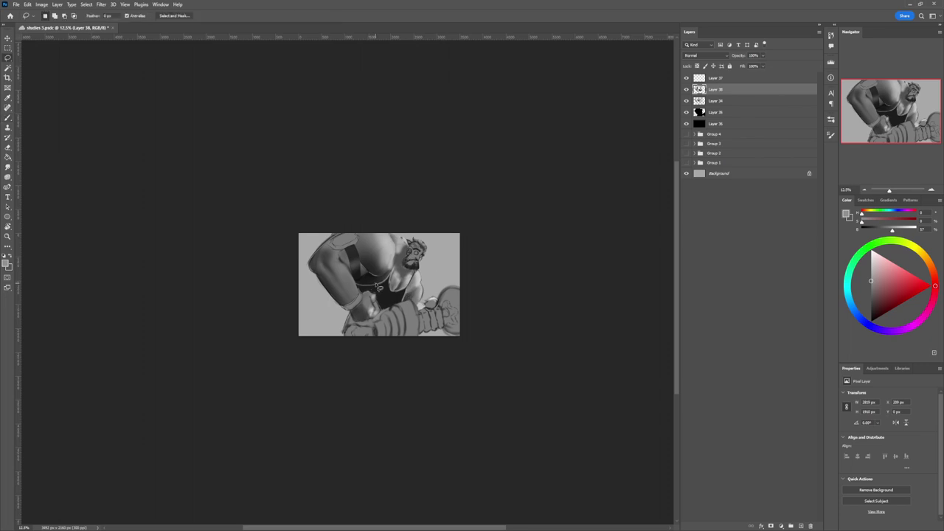
pyautogui.moveTo(410, 292)
pyautogui.mouseDown()
pyautogui.moveTo(388, 311)
pyautogui.moveTo(405, 307)
pyautogui.moveTo(383, 306)
pyautogui.moveTo(410, 293)
pyautogui.mouseUp()
pyautogui.press('b')
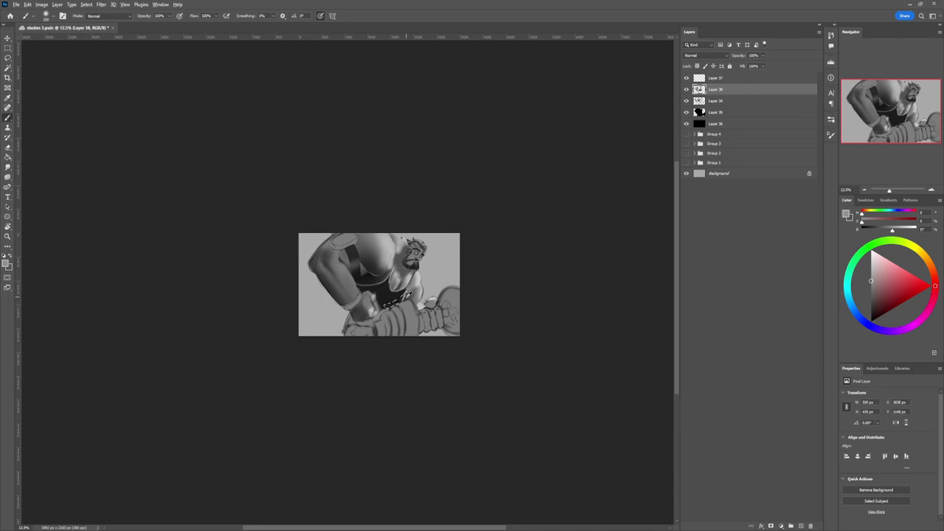
pyautogui.keyDown('alt'); pyautogui.click(406, 297); pyautogui.keyUp('alt')
pyautogui.keyDown('alt'); pyautogui.click(389, 295); pyautogui.keyUp('alt')
pyautogui.press('l')
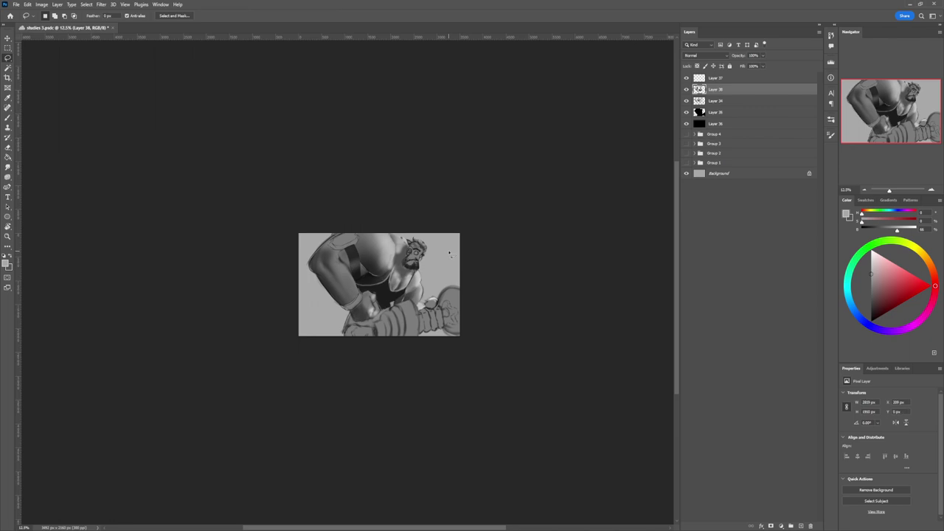
# - Block in the shadow beneath the near hand beside the bar using a larger brush and a tone sampled from the tank top
pyautogui.press('b')
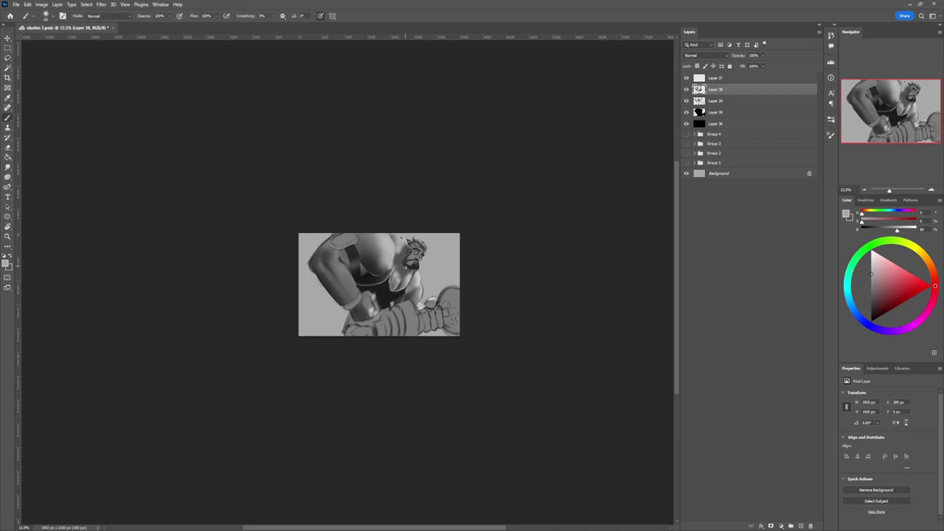
pyautogui.keyDown('alt'); pyautogui.click(390, 303); pyautogui.keyUp('alt')
pyautogui.press(']')
pyautogui.press(']')
pyautogui.press(']')
pyautogui.press(']')
pyautogui.press(']')
pyautogui.press(']')
pyautogui.press(']')
pyautogui.press(']')
pyautogui.moveTo(381, 312)
pyautogui.mouseDown()
pyautogui.moveTo(345, 330)
pyautogui.moveTo(346, 320)
pyautogui.moveTo(358, 325)
pyautogui.moveTo(344, 328)
pyautogui.moveTo(363, 325)
pyautogui.mouseUp()
# - Darken the bottom of the rounded form below the near hand with an enlarged brush and sampled greys
pyautogui.keyDown('alt'); pyautogui.click(373, 324); pyautogui.keyUp('alt')
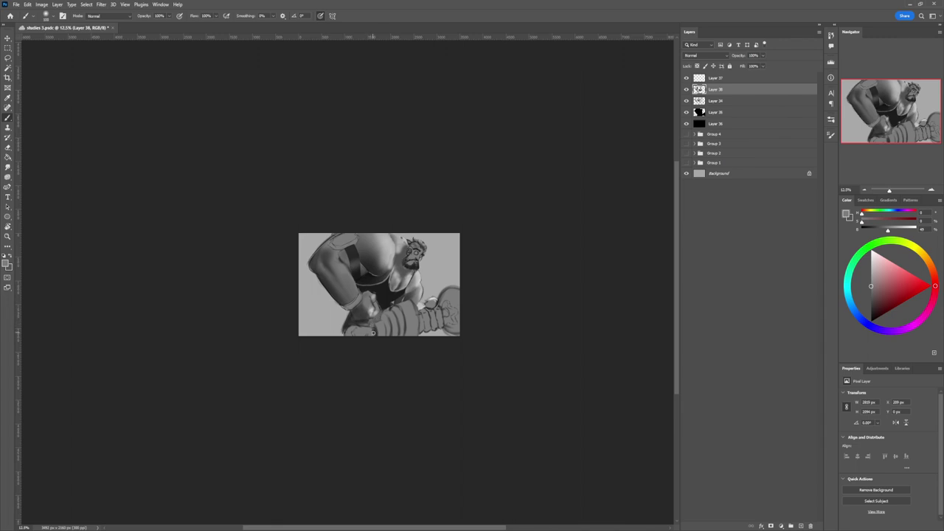
pyautogui.keyDown('alt'); pyautogui.click(366, 314); pyautogui.keyUp('alt')
pyautogui.press(']')
pyautogui.press(']')
pyautogui.press(']')
pyautogui.moveTo(346, 339)
pyautogui.mouseDown()
pyautogui.moveTo(354, 329)
pyautogui.moveTo(355, 340)
pyautogui.mouseUp()
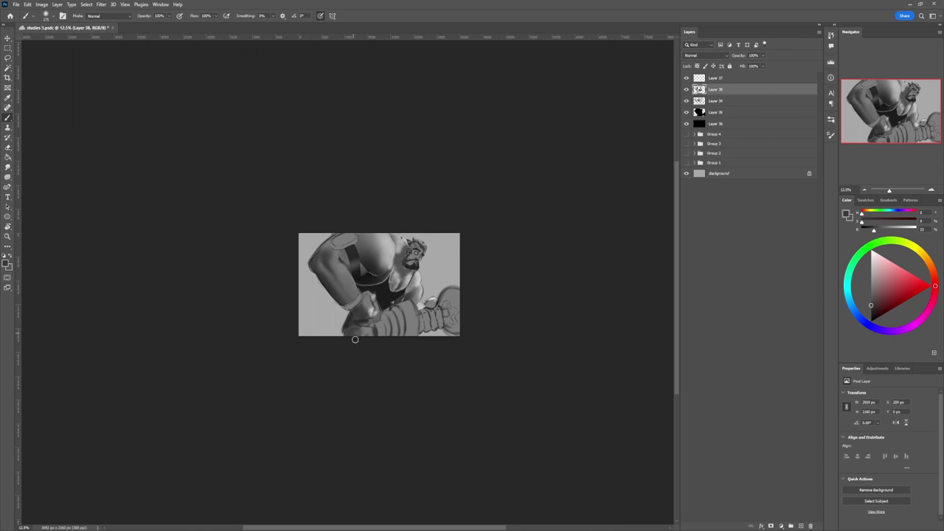
# - Deepen the outer edge of the rounded form below the near hand using a smaller brush and a sampled dark tone
pyautogui.keyDown('alt'); pyautogui.click(384, 300); pyautogui.keyUp('alt')
pyautogui.press('[')
pyautogui.press('[')
pyautogui.press('[')
pyautogui.press('[')
pyautogui.press('[')
pyautogui.press('[')
pyautogui.moveTo(348, 326)
pyautogui.mouseDown()
pyautogui.moveTo(344, 334)
pyautogui.moveTo(347, 328)
pyautogui.mouseUp()
# - Paint the near wrist's cuff with a much smaller brush and mid grey sampled from the hand
pyautogui.press('[')
pyautogui.press('[')
pyautogui.press('[')
pyautogui.press('[')
pyautogui.press('[')
pyautogui.press('[')
pyautogui.press('[')
pyautogui.press('[')
pyautogui.press('[')
pyautogui.keyDown('alt'); pyautogui.click(365, 303); pyautogui.keyUp('alt')
pyautogui.keyDown('alt'); pyautogui.click(365, 300); pyautogui.keyUp('alt')
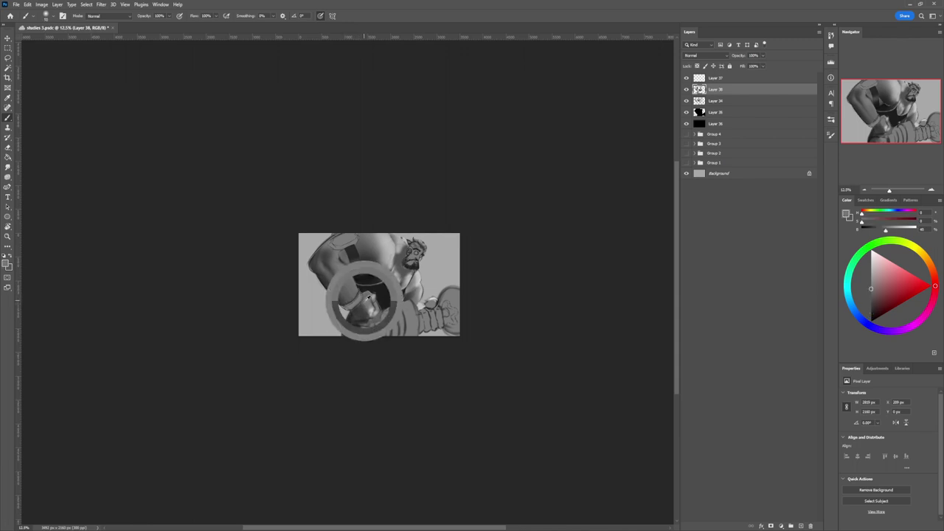
pyautogui.press('[')
pyautogui.press('[')
pyautogui.moveTo(355, 301); pyautogui.dragTo(361, 294)
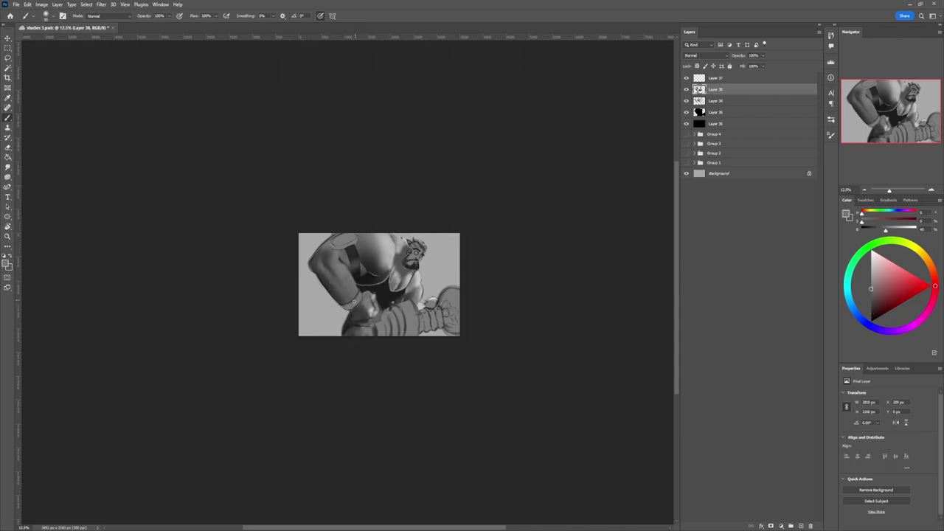
# - Refine the near hand's knuckles and its edge against the tank top with sampled dark and light greys
pyautogui.keyDown('alt'); pyautogui.click(360, 306); pyautogui.keyUp('alt')
pyautogui.keyDown('alt'); pyautogui.click(382, 297); pyautogui.keyUp('alt')
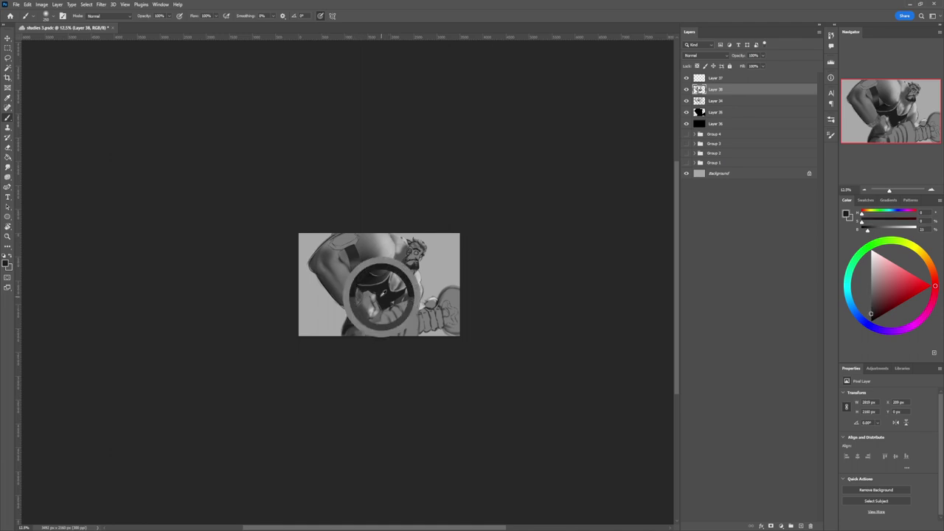
pyautogui.press(']')
pyautogui.press(']')
pyautogui.press(']')
pyautogui.keyDown('alt'); pyautogui.click(369, 302); pyautogui.keyUp('alt')
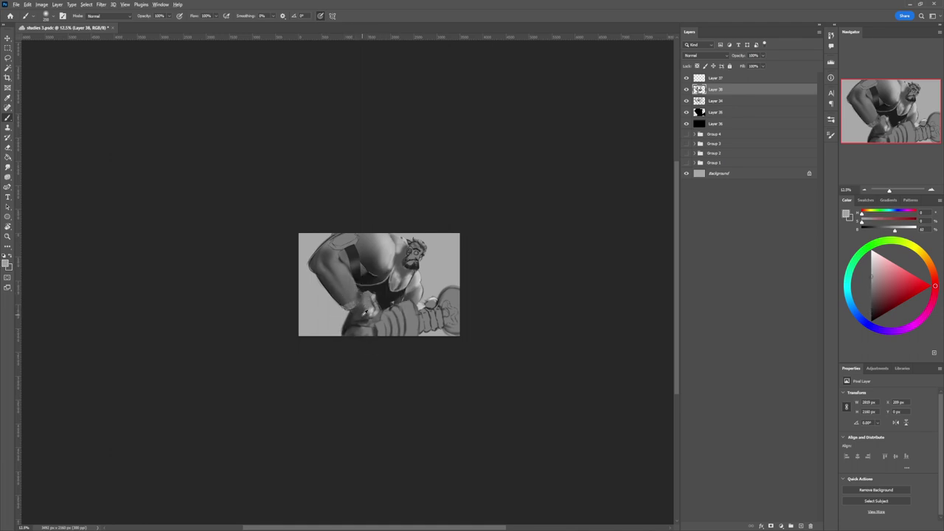
pyautogui.keyDown('alt'); pyautogui.click(359, 295); pyautogui.keyUp('alt')
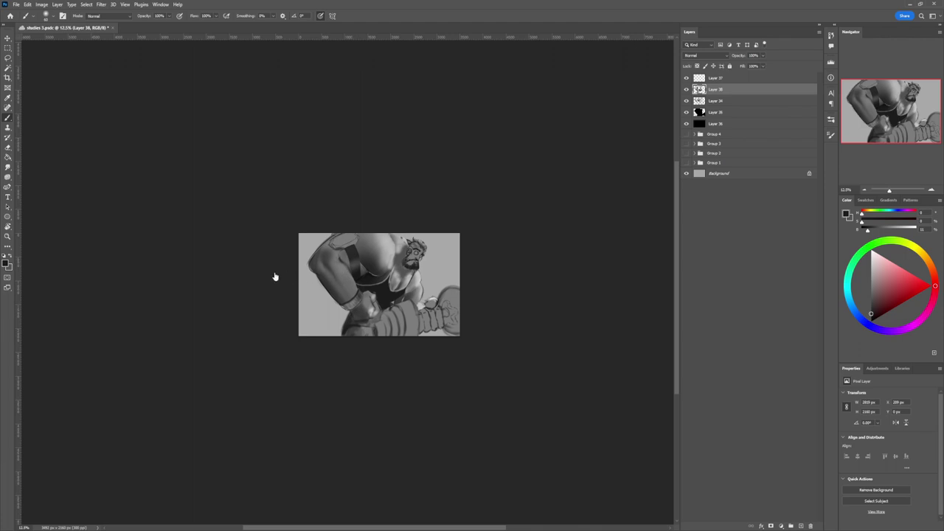
pyautogui.press('z')
pyautogui.moveTo(342, 289); pyautogui.dragTo(299, 286)
pyautogui.scroll(2, 387, 269)
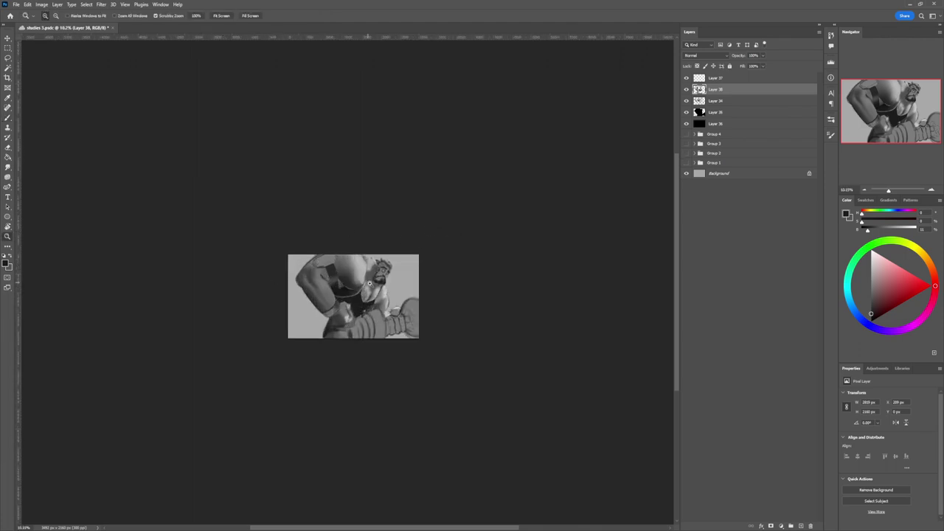
pyautogui.scroll(1, 388, 269)
pyautogui.scroll(3, 387, 270)
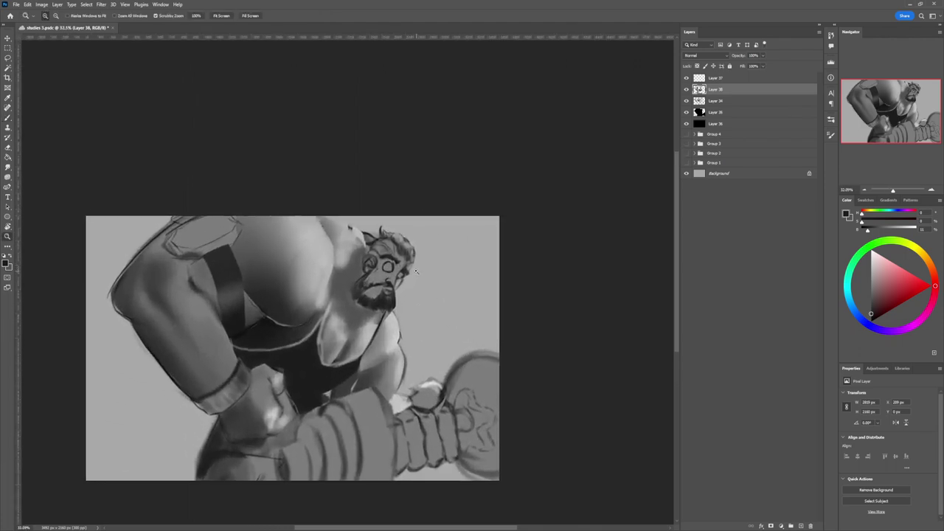
pyautogui.press('b')
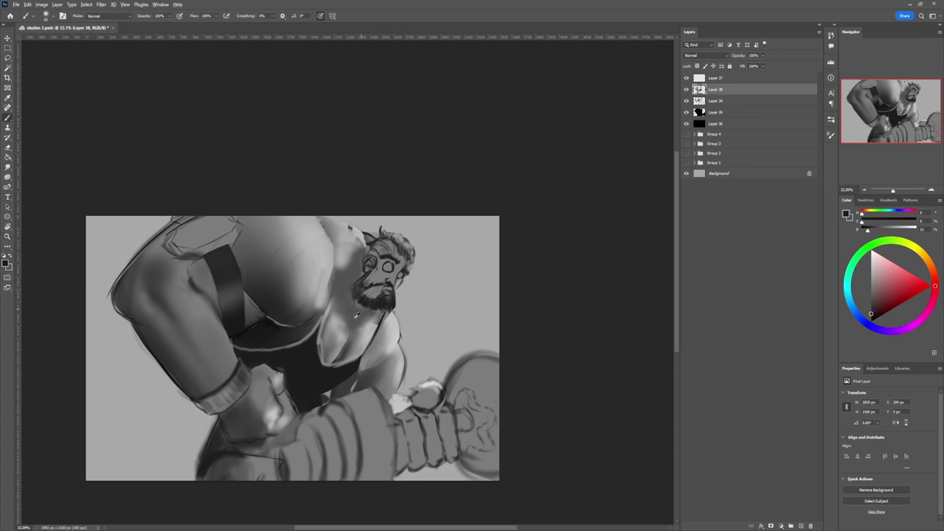
pyautogui.keyDown('alt'); pyautogui.click(359, 315); pyautogui.keyUp('alt')
pyautogui.keyDown('alt'); pyautogui.click(310, 371); pyautogui.keyUp('alt')
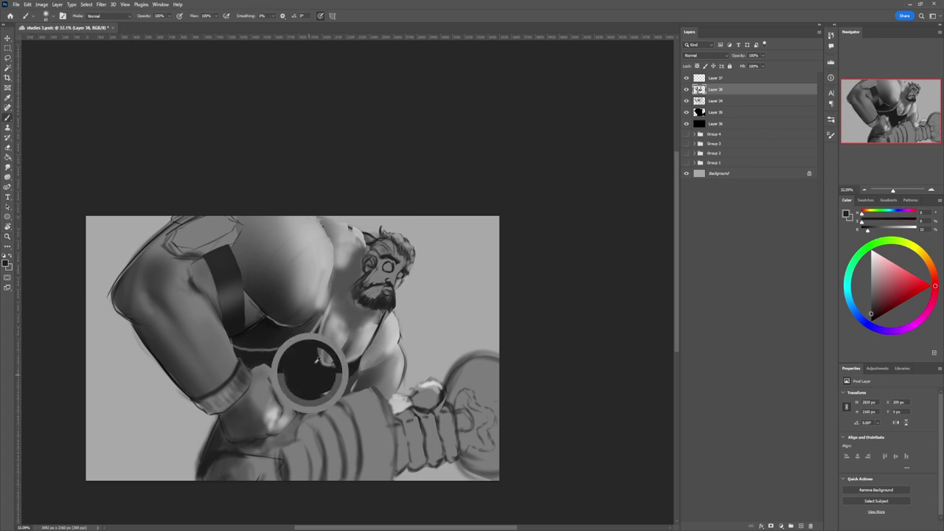
pyautogui.moveTo(367, 279)
pyautogui.mouseDown()
pyautogui.moveTo(376, 267)
pyautogui.moveTo(378, 280)
pyautogui.mouseUp()
pyautogui.hotkey('ctrl', 'z')
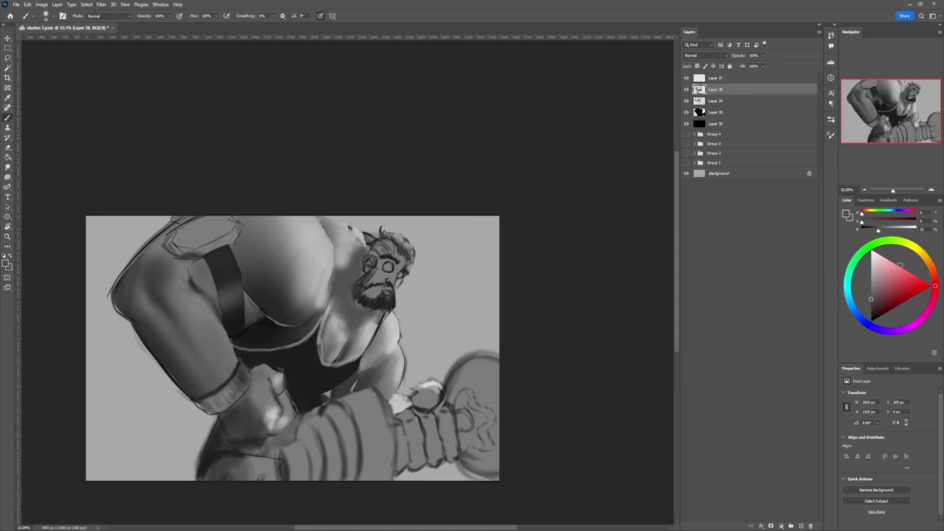
# - Soften the neck shading beneath the beard with a smaller brush and greys picked from the colour wheel and neck
pyautogui.click(871, 299)
pyautogui.click(870, 302)
pyautogui.press('[')
pyautogui.press('[')
pyautogui.press('[')
pyautogui.press('[')
pyautogui.press('[')
pyautogui.press('[')
pyautogui.keyDown('alt'); pyautogui.click(371, 328); pyautogui.keyUp('alt')
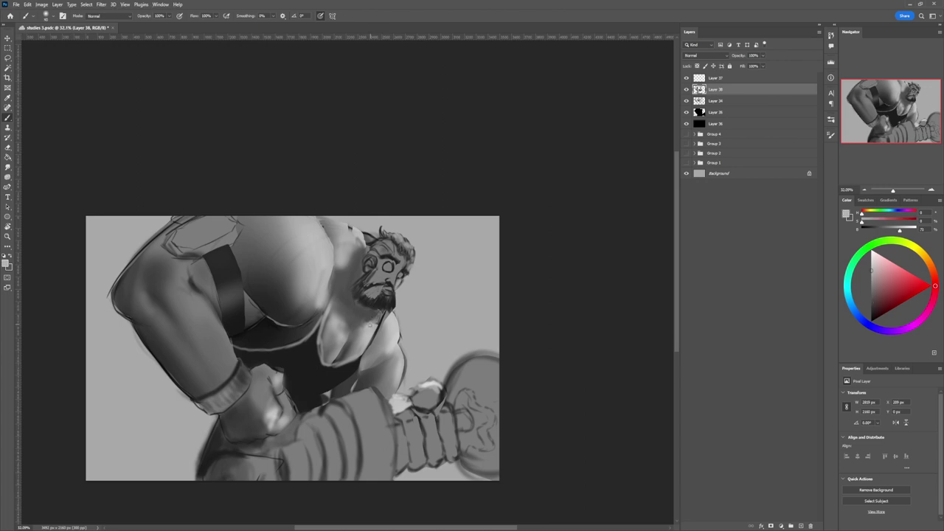
pyautogui.moveTo(370, 323); pyautogui.dragTo(377, 323)
pyautogui.keyDown('alt'); pyautogui.click(374, 312); pyautogui.keyUp('alt')
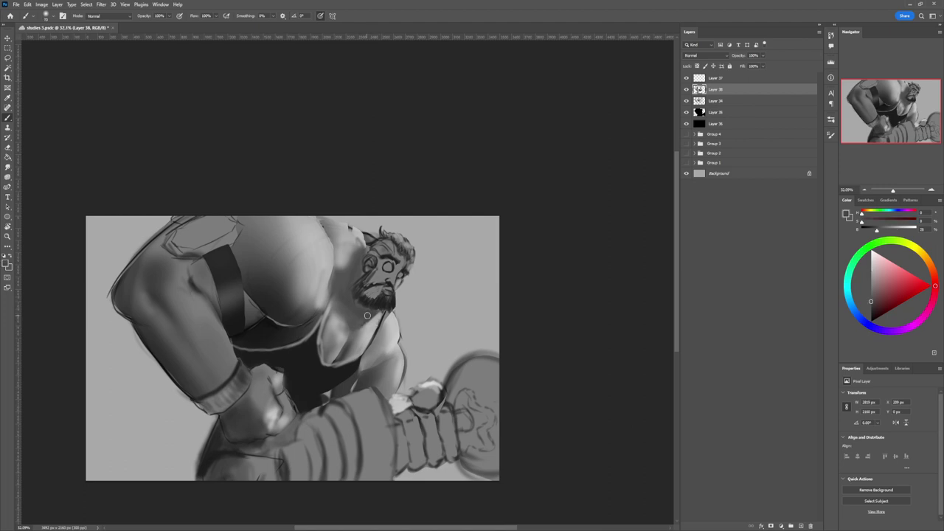
# - Lighten the outer edge of the large pectoral and redraw the dark tank top line alongside it with sampled tones
pyautogui.keyDown('alt'); pyautogui.click(340, 320); pyautogui.keyUp('alt')
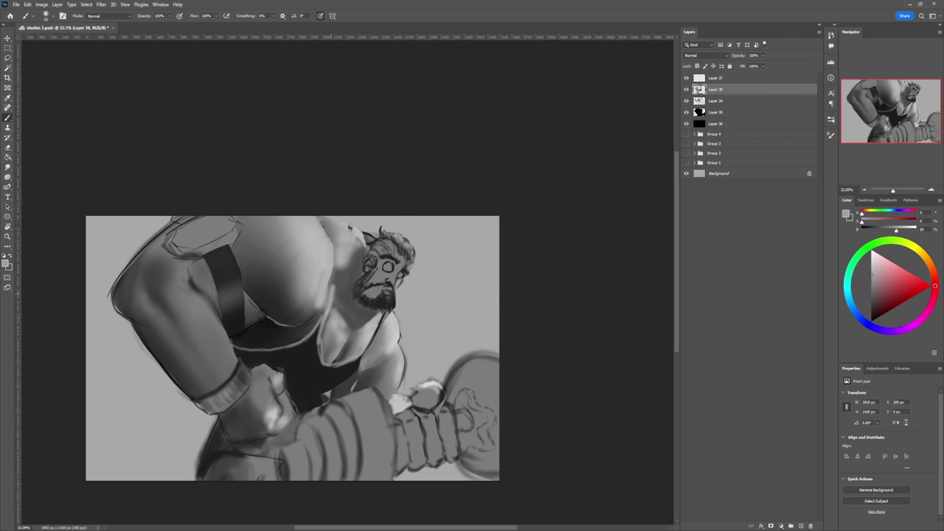
pyautogui.moveTo(331, 288); pyautogui.dragTo(326, 225)
pyautogui.keyDown('alt'); pyautogui.click(318, 332); pyautogui.keyUp('alt')
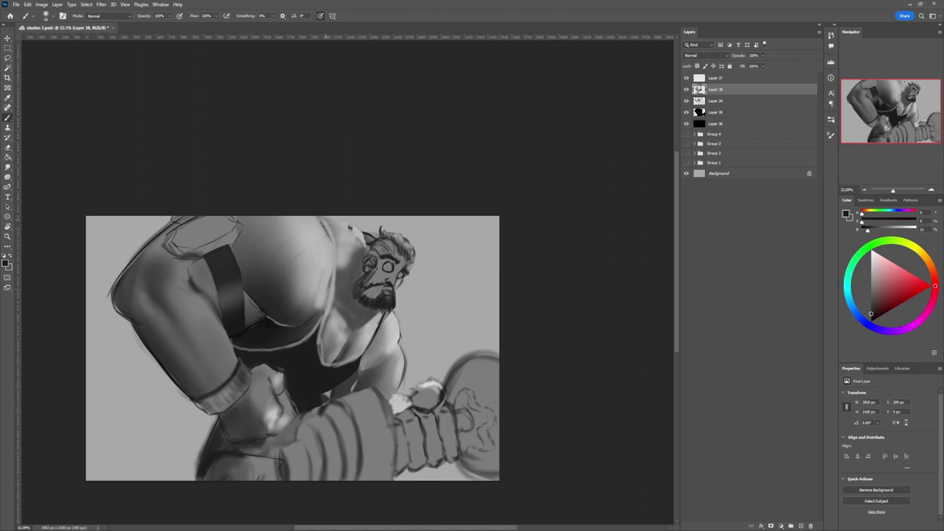
pyautogui.press('[')
pyautogui.press(']')
pyautogui.moveTo(324, 220)
pyautogui.mouseDown()
pyautogui.moveTo(331, 296)
pyautogui.moveTo(317, 333)
pyautogui.moveTo(335, 257)
pyautogui.mouseUp()
pyautogui.keyDown('alt'); pyautogui.click(339, 286); pyautogui.keyUp('alt')
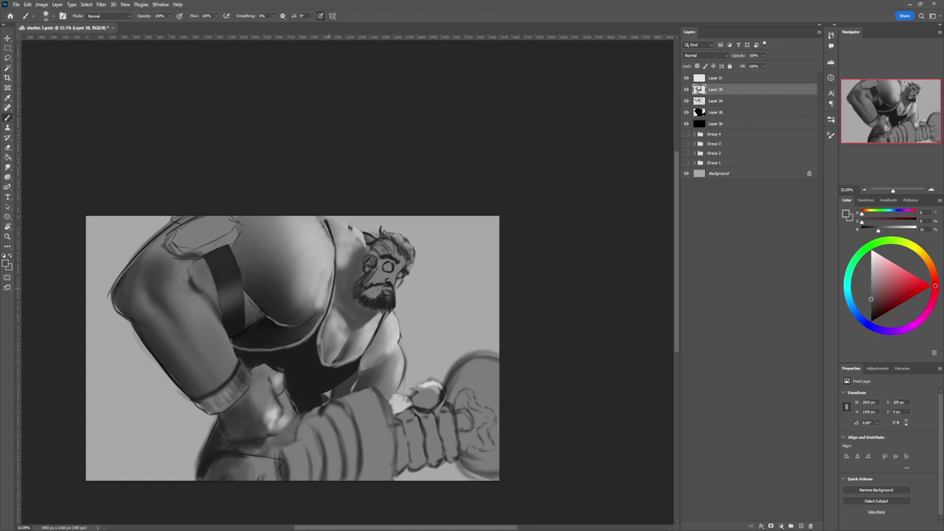
# - Blend the shadow along the underside of the large pectoral, alternating sampled dark and light greys with a large soft brush
pyautogui.keyDown('alt'); pyautogui.click(296, 323); pyautogui.keyUp('alt')
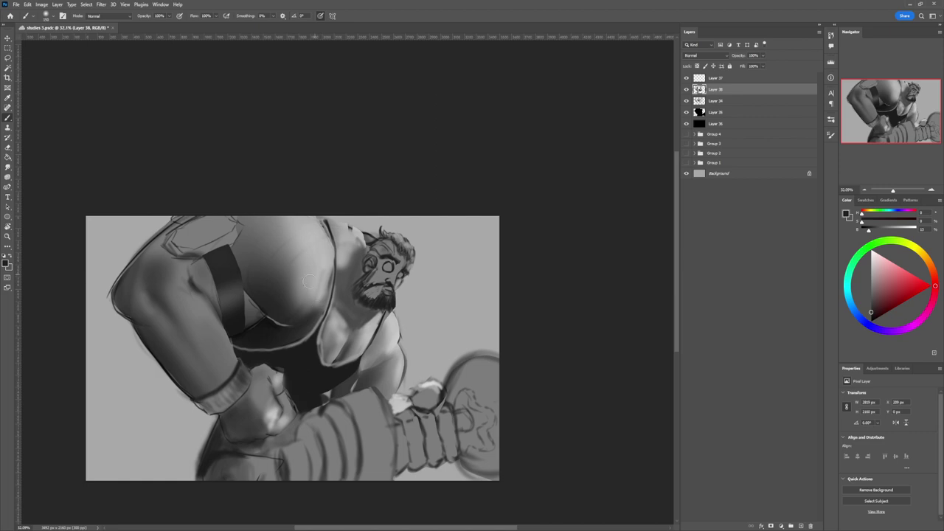
pyautogui.press('z')
pyautogui.moveTo(312, 323)
pyautogui.mouseDown()
pyautogui.moveTo(273, 323)
pyautogui.moveTo(298, 316)
pyautogui.mouseUp()
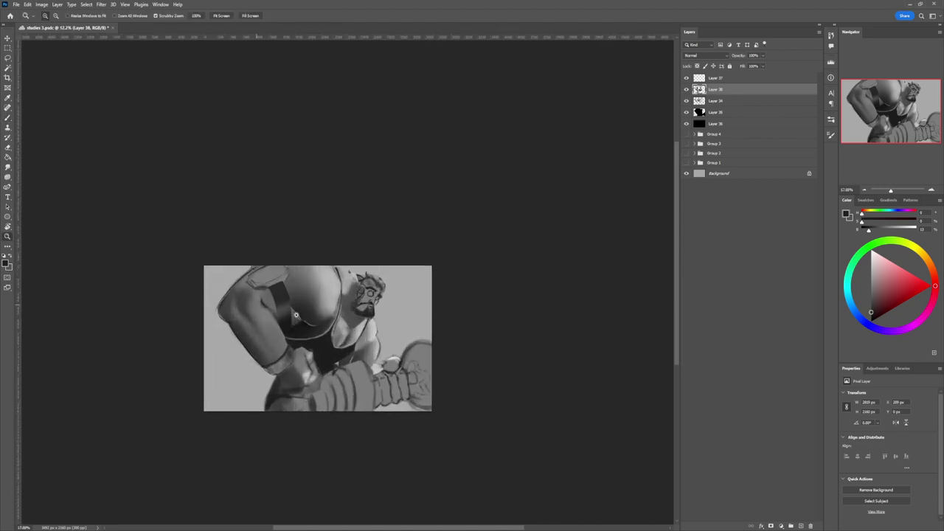
pyautogui.press('b')
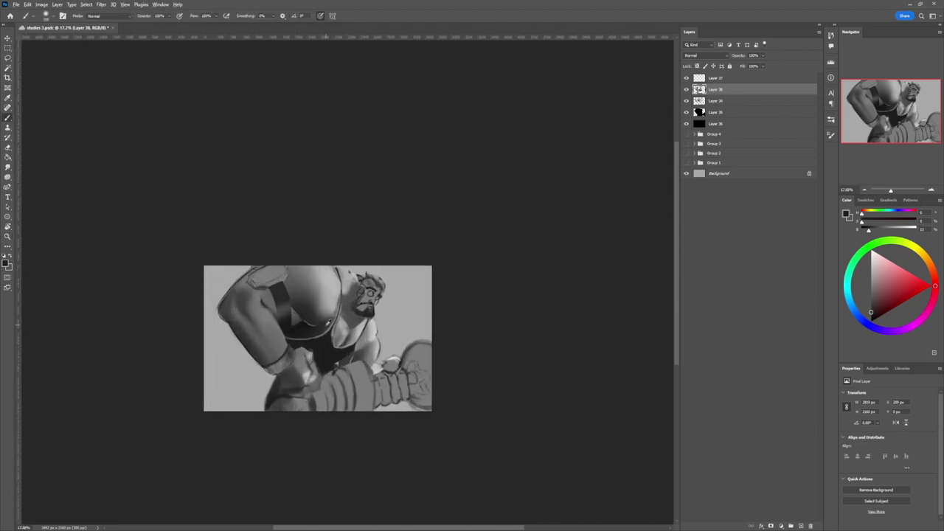
pyautogui.keyDown('alt'); pyautogui.click(329, 323); pyautogui.keyUp('alt')
pyautogui.moveTo(312, 334)
pyautogui.mouseDown()
pyautogui.moveTo(299, 331)
pyautogui.moveTo(306, 328)
pyautogui.mouseUp()
pyautogui.keyDown('alt'); pyautogui.click(326, 319); pyautogui.keyUp('alt')
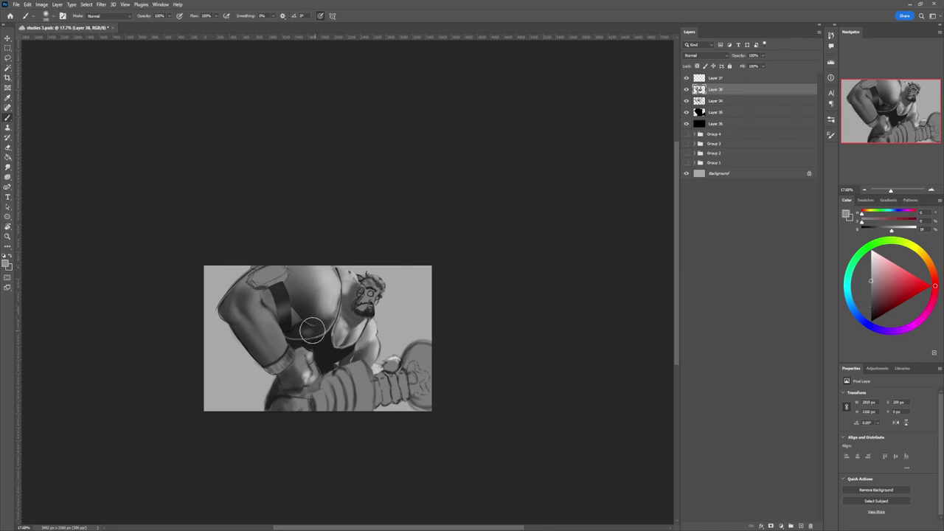
pyautogui.keyDown('alt'); pyautogui.click(304, 331); pyautogui.keyUp('alt')
pyautogui.moveTo(316, 331)
pyautogui.mouseDown()
pyautogui.moveTo(290, 331)
pyautogui.moveTo(310, 330)
pyautogui.moveTo(333, 310)
pyautogui.moveTo(314, 321)
pyautogui.moveTo(318, 294)
pyautogui.moveTo(311, 314)
pyautogui.moveTo(323, 317)
pyautogui.moveTo(308, 286)
pyautogui.moveTo(294, 294)
pyautogui.moveTo(319, 304)
pyautogui.moveTo(302, 285)
pyautogui.moveTo(314, 258)
pyautogui.moveTo(291, 296)
pyautogui.moveTo(287, 285)
pyautogui.moveTo(319, 318)
pyautogui.moveTo(318, 299)
pyautogui.moveTo(359, 285)
pyautogui.moveTo(331, 308)
pyautogui.moveTo(329, 290)
pyautogui.moveTo(398, 269)
pyautogui.moveTo(370, 290)
pyautogui.moveTo(384, 288)
pyautogui.moveTo(347, 286)
pyautogui.moveTo(400, 274)
pyautogui.mouseUp()
pyautogui.keyDown('alt'); pyautogui.click(301, 328); pyautogui.keyUp('alt')
pyautogui.keyDown('alt'); pyautogui.click(305, 329); pyautogui.keyUp('alt')
pyautogui.keyDown('alt'); pyautogui.click(329, 311); pyautogui.keyUp('alt')
pyautogui.keyDown('alt'); pyautogui.click(317, 322); pyautogui.keyUp('alt')
# - Paint the whites of both eyes and a lower-lip highlight with a much smaller brush and sampled light grey
pyautogui.press('z')
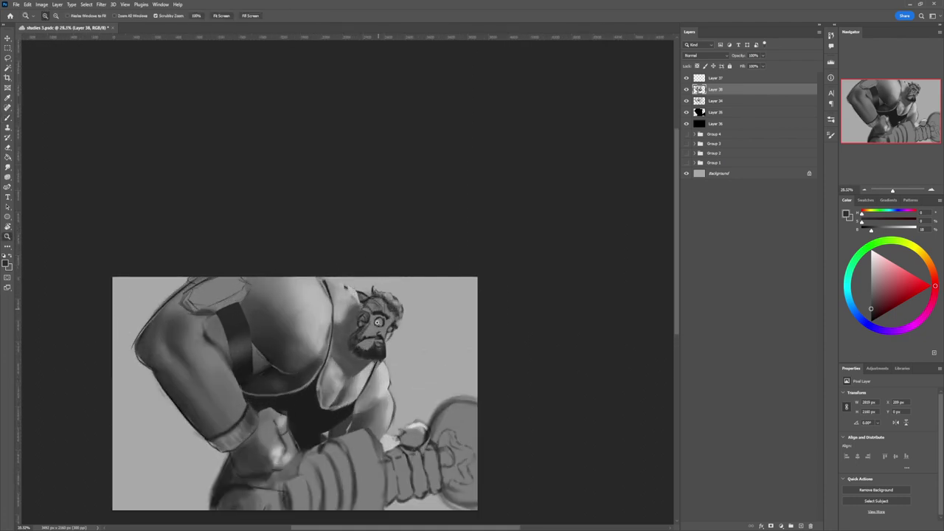
pyautogui.click(388, 339)
pyautogui.press('b')
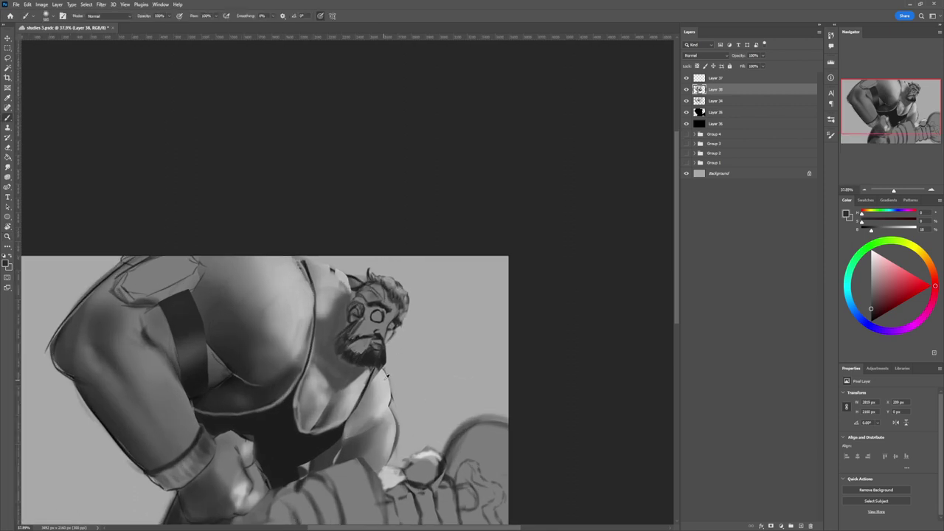
pyautogui.keyDown('alt'); pyautogui.click(384, 379); pyautogui.keyUp('alt')
pyautogui.press('[')
pyautogui.press('[')
pyautogui.press('[')
pyautogui.press('[')
pyautogui.press('[')
pyautogui.press('[')
pyautogui.press('[')
pyautogui.press('[')
pyautogui.press('[')
pyautogui.press('[')
pyautogui.press('[')
pyautogui.moveTo(377, 315); pyautogui.dragTo(380, 315)
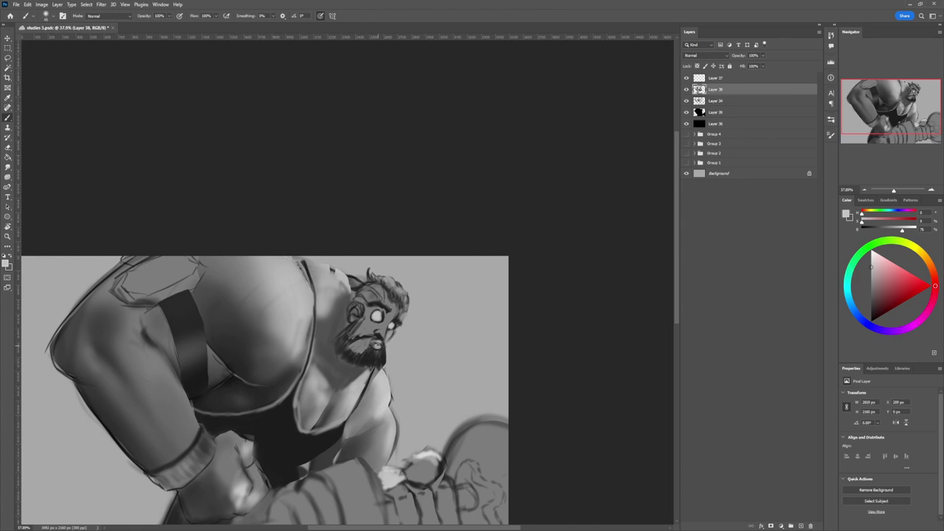
# - Shade the near cheek and the area beside the ear with a small brush and sampled dark grey
pyautogui.keyDown('alt'); pyautogui.click(360, 371); pyautogui.keyUp('alt')
pyautogui.moveTo(353, 345); pyautogui.dragTo(366, 345)
pyautogui.press('[')
pyautogui.press('[')
pyautogui.press('[')
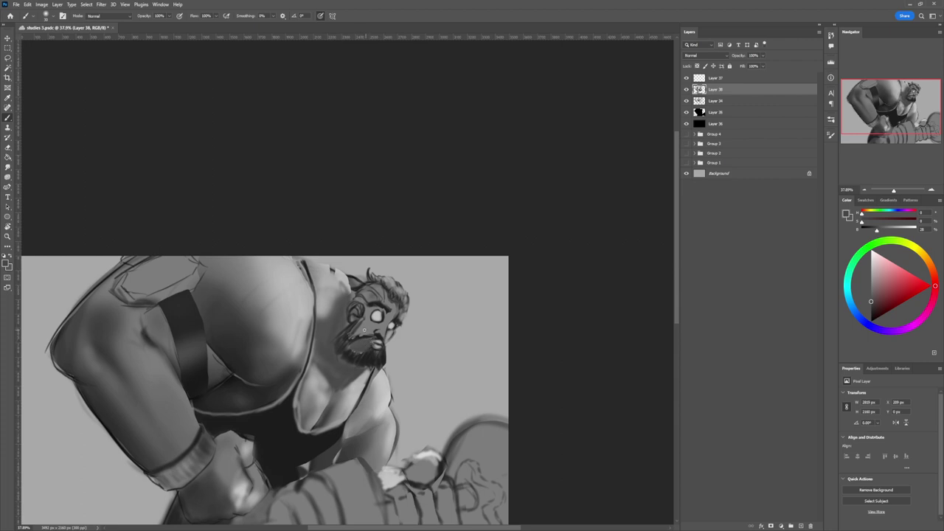
pyautogui.moveTo(356, 330)
pyautogui.mouseDown()
pyautogui.moveTo(372, 332)
pyautogui.moveTo(362, 333)
pyautogui.moveTo(366, 304)
pyautogui.mouseUp()
# - Darken the hair from the temple across the crown with short strokes of sampled dark greys
pyautogui.keyDown('alt'); pyautogui.click(383, 304); pyautogui.keyUp('alt')
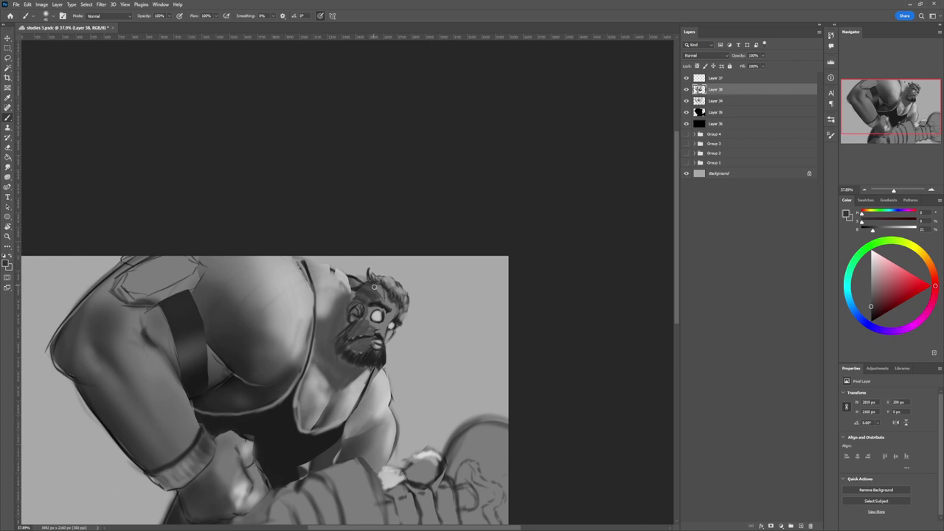
pyautogui.moveTo(378, 287)
pyautogui.mouseDown()
pyautogui.moveTo(383, 295)
pyautogui.moveTo(366, 293)
pyautogui.mouseUp()
pyautogui.keyDown('alt'); pyautogui.click(384, 303); pyautogui.keyUp('alt')
pyautogui.moveTo(404, 309)
pyautogui.mouseDown()
pyautogui.moveTo(405, 293)
pyautogui.moveTo(389, 285)
pyautogui.mouseUp()
pyautogui.keyDown('alt'); pyautogui.click(405, 301); pyautogui.keyUp('alt')
pyautogui.moveTo(391, 291); pyautogui.dragTo(386, 281)
pyautogui.moveTo(387, 283); pyautogui.dragTo(374, 276)
pyautogui.moveTo(376, 278)
pyautogui.mouseDown()
pyautogui.moveTo(370, 273)
pyautogui.moveTo(383, 276)
pyautogui.mouseUp()
pyautogui.moveTo(391, 282); pyautogui.dragTo(398, 289)
pyautogui.moveTo(398, 292); pyautogui.dragTo(390, 285)
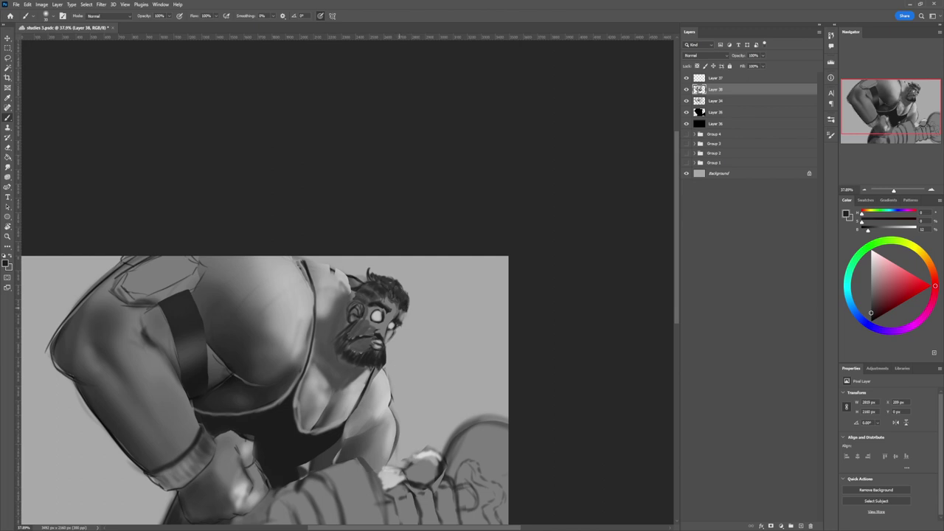
# - Model the nose and the area around the near eye with sampled dark and mid greys
pyautogui.keyDown('alt'); pyautogui.click(370, 333); pyautogui.keyUp('alt')
pyautogui.keyDown('alt'); pyautogui.click(378, 315); pyautogui.keyUp('alt')
pyautogui.keyDown('alt'); pyautogui.click(382, 317); pyautogui.keyUp('alt')
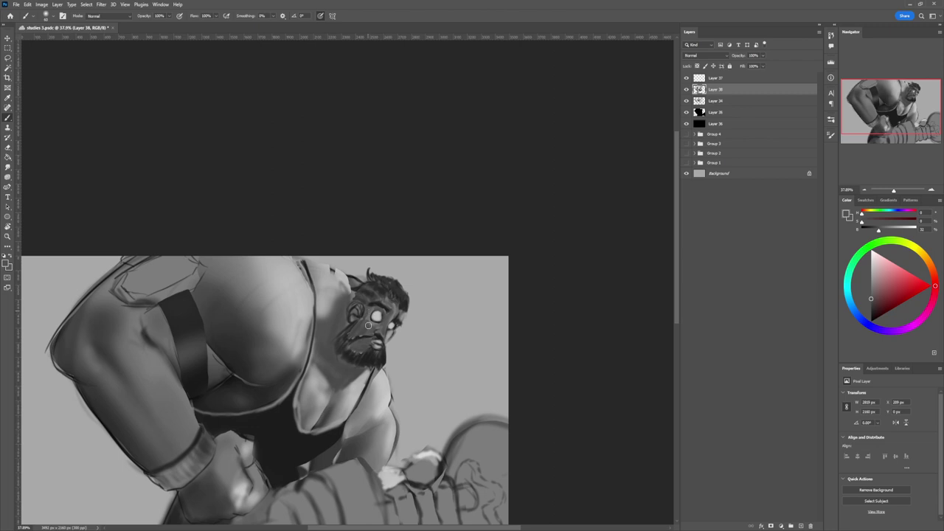
pyautogui.keyDown('alt'); pyautogui.click(369, 315); pyautogui.keyUp('alt')
pyautogui.keyDown('alt'); pyautogui.click(361, 313); pyautogui.keyUp('alt')
pyautogui.keyDown('alt'); pyautogui.click(369, 323); pyautogui.keyUp('alt')
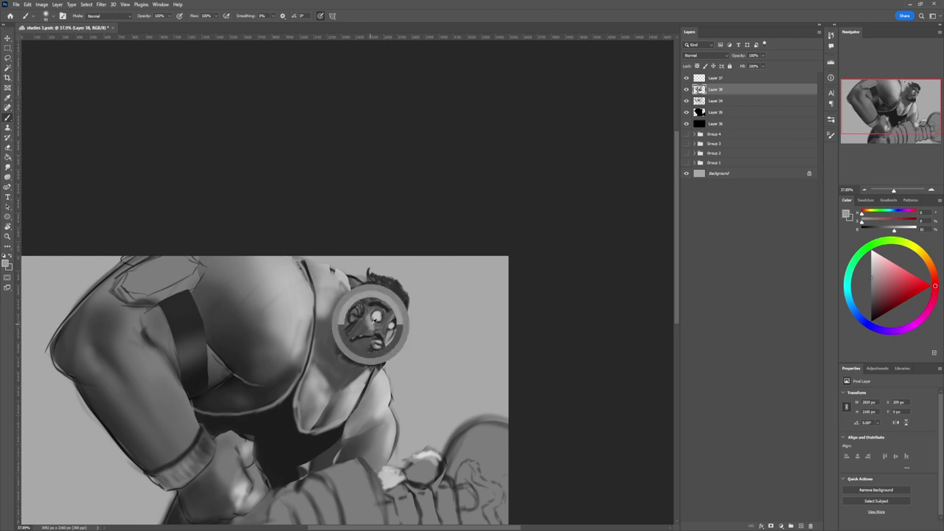
# - Define the near ear with small strokes of light and darker greys sampled from the face
pyautogui.moveTo(359, 303); pyautogui.dragTo(362, 313)
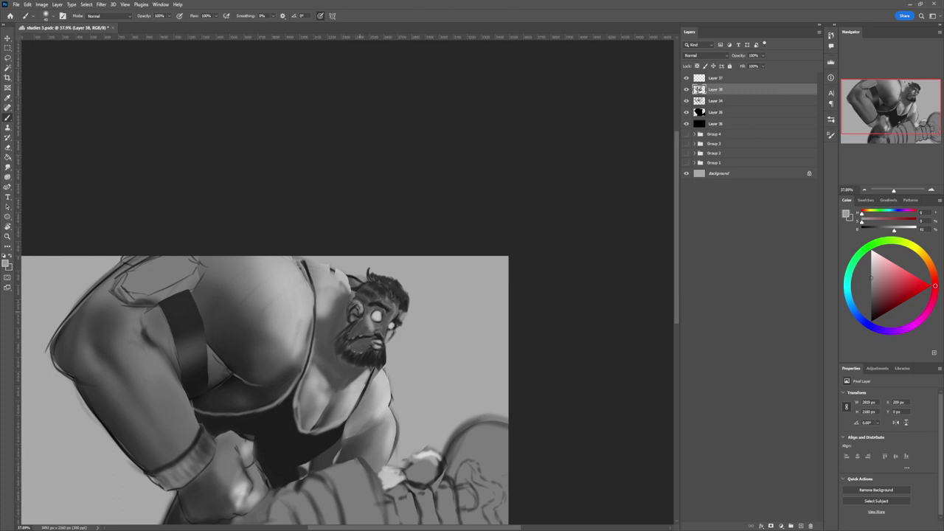
pyautogui.keyDown('alt'); pyautogui.click(357, 337); pyautogui.keyUp('alt')
pyautogui.keyDown('alt'); pyautogui.click(355, 313); pyautogui.keyUp('alt')
pyautogui.moveTo(353, 313); pyautogui.dragTo(357, 317)
# - Add a near-white rim light along the far cheek and the far edge of the beard with a small brush
pyautogui.keyDown('alt'); pyautogui.click(385, 328); pyautogui.keyUp('alt')
pyautogui.click(874, 259)
pyautogui.press('[')
pyautogui.press('[')
pyautogui.press('[')
pyautogui.press('[')
pyautogui.press('[')
pyautogui.press('[')
pyautogui.press(']')
pyautogui.press(']')
pyautogui.press(']')
pyautogui.press(']')
pyautogui.press(']')
pyautogui.press(']')
pyautogui.press(']')
pyautogui.moveTo(394, 335); pyautogui.dragTo(386, 340)
pyautogui.moveTo(385, 349); pyautogui.dragTo(388, 366)
# - Paint near-white rim light strokes along the far edge and top of the hair, adjusting the brush size
pyautogui.press(']')
pyautogui.press(']')
pyautogui.press(']')
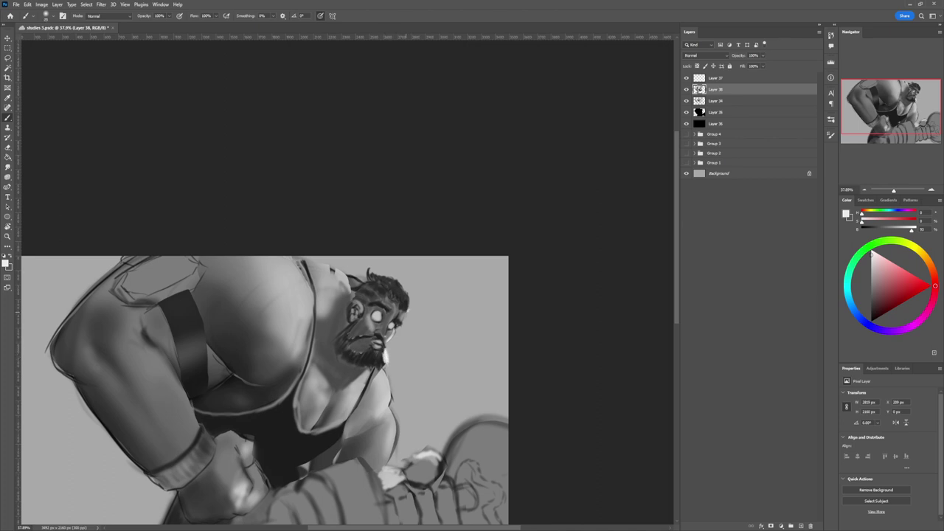
pyautogui.moveTo(409, 301)
pyautogui.mouseDown()
pyautogui.moveTo(410, 310)
pyautogui.moveTo(397, 287)
pyautogui.moveTo(373, 279)
pyautogui.mouseUp()
pyautogui.press('[')
pyautogui.moveTo(393, 288)
pyautogui.mouseDown()
pyautogui.moveTo(405, 309)
pyautogui.moveTo(394, 297)
pyautogui.mouseUp()
pyautogui.press(']')
pyautogui.press(']')
pyautogui.press(']')
pyautogui.press(']')
pyautogui.press(']')
pyautogui.press(']')
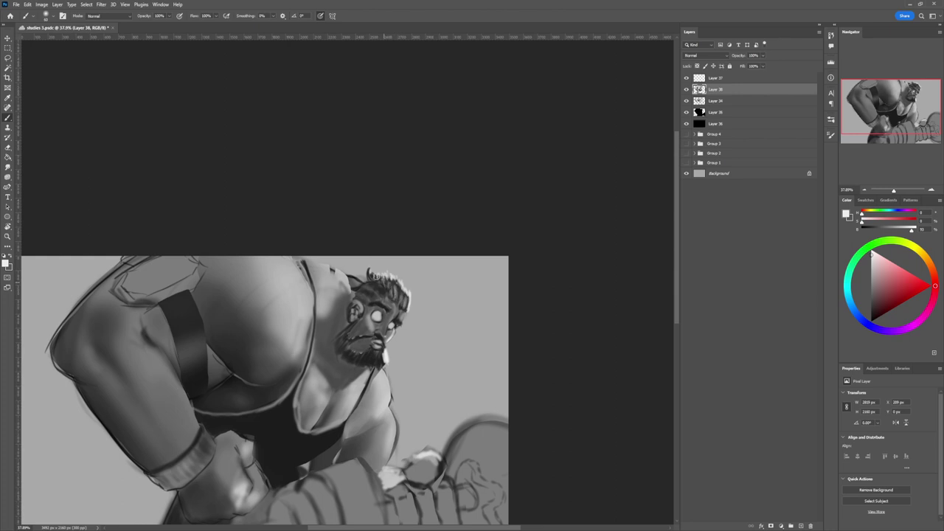
# - Add a thin near-white rim light at the far brow with a smaller brush
pyautogui.press('[')
pyautogui.press('[')
pyautogui.press('[')
pyautogui.moveTo(402, 316); pyautogui.dragTo(401, 320)
pyautogui.press('[')
pyautogui.press('[')
pyautogui.press('[')
pyautogui.press(']')
# - Refine the shading around the far eye and nose bridge with a larger brush and tones sampled there
pyautogui.keyDown('alt'); pyautogui.click(391, 329); pyautogui.keyUp('alt')
pyautogui.press(']')
pyautogui.press(']')
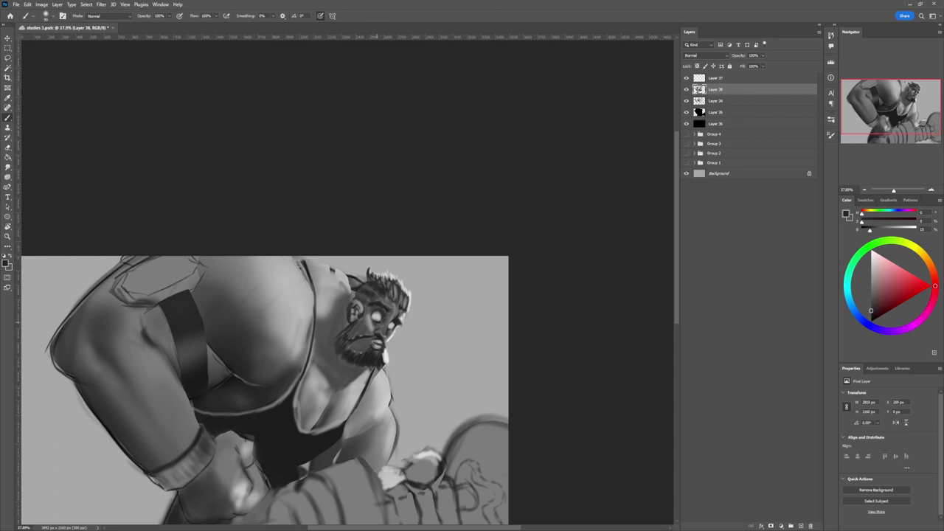
pyautogui.keyDown('alt'); pyautogui.click(389, 319); pyautogui.keyUp('alt')
# - Lasso the end band of the weight's thick ribbed section and fill it with dark, then near-black, grey
pyautogui.press('z')
pyautogui.moveTo(396, 314); pyautogui.dragTo(382, 262)
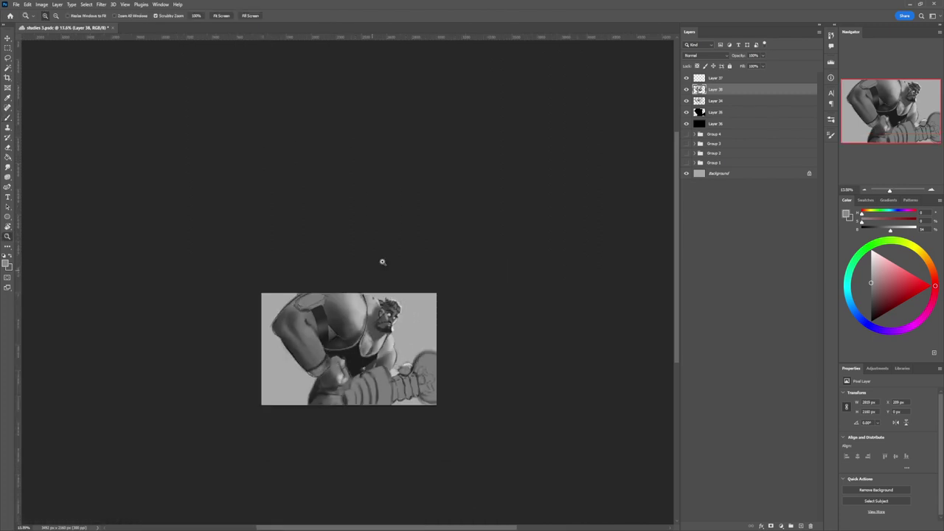
pyautogui.moveTo(415, 290); pyautogui.dragTo(411, 290)
pyautogui.moveTo(402, 366); pyautogui.dragTo(487, 384)
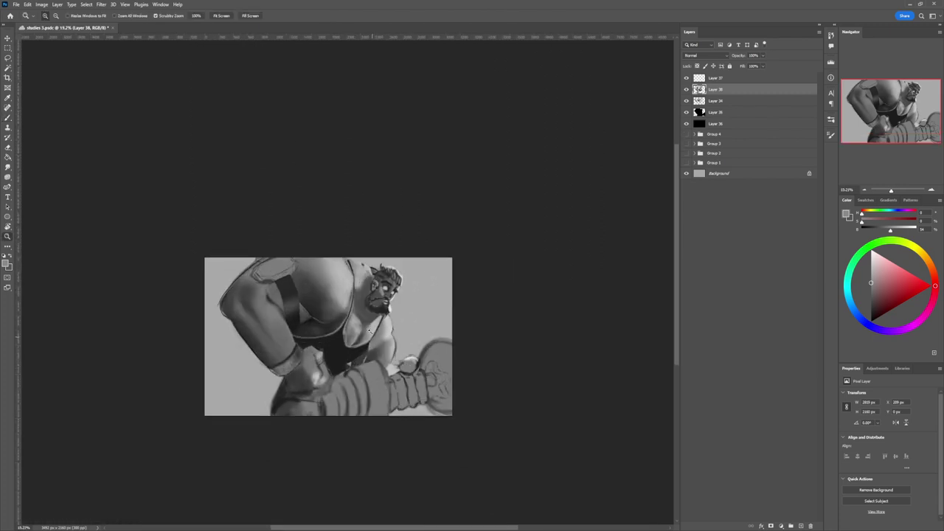
pyautogui.moveTo(371, 339); pyautogui.dragTo(355, 333)
pyautogui.moveTo(313, 418); pyautogui.dragTo(347, 431)
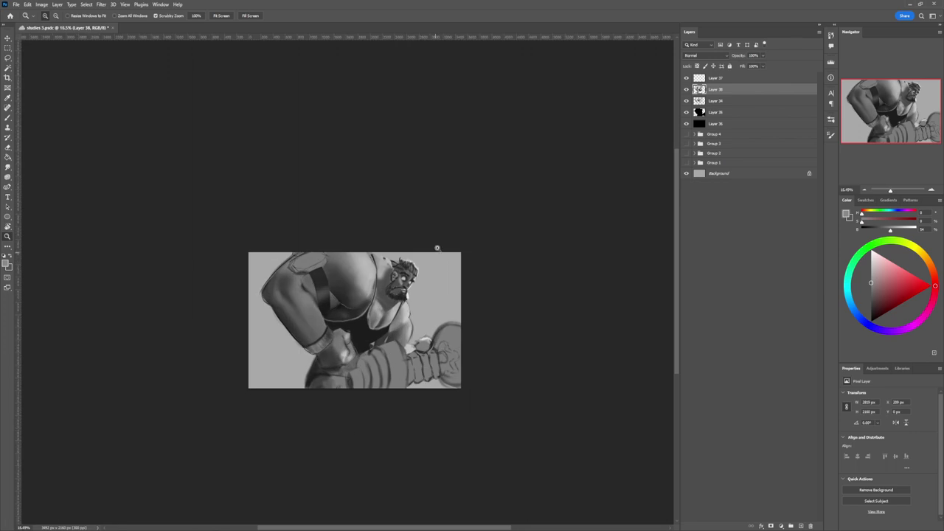
pyautogui.moveTo(395, 372)
pyautogui.mouseDown()
pyautogui.moveTo(367, 370)
pyautogui.moveTo(413, 366)
pyautogui.moveTo(408, 394)
pyautogui.moveTo(409, 346)
pyautogui.moveTo(375, 352)
pyautogui.moveTo(389, 392)
pyautogui.mouseUp()
pyautogui.press('l')
pyautogui.press('b')
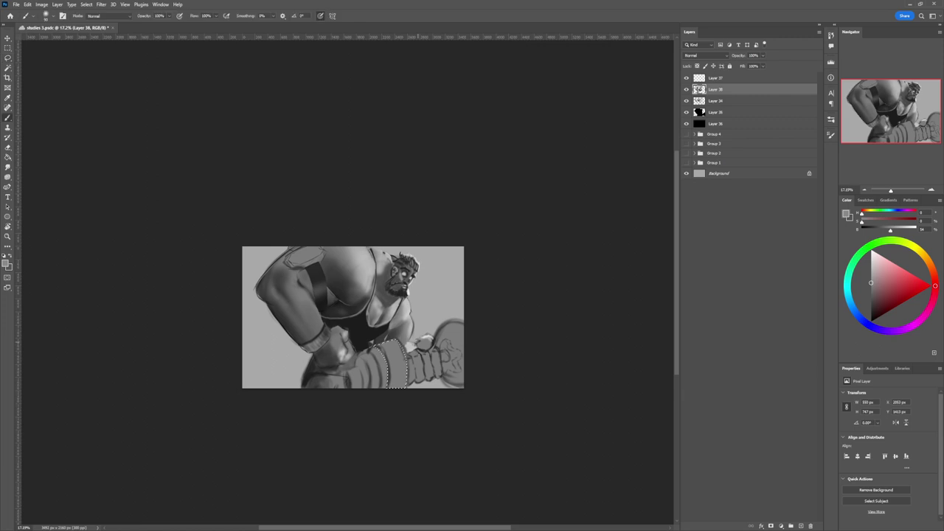
pyautogui.click(870, 305)
pyautogui.moveTo(350, 375)
pyautogui.mouseDown()
pyautogui.moveTo(363, 399)
pyautogui.moveTo(398, 375)
pyautogui.mouseUp()
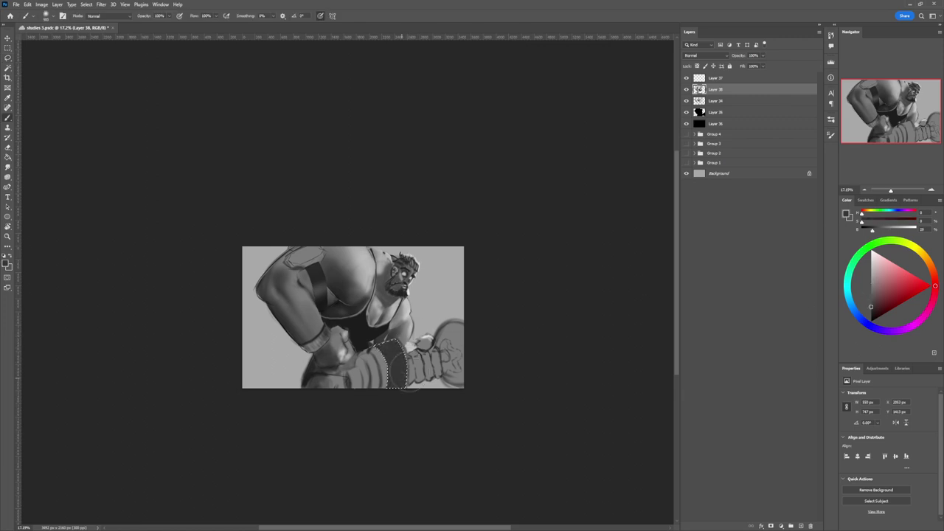
pyautogui.click(870, 313)
pyautogui.moveTo(413, 336); pyautogui.dragTo(377, 341)
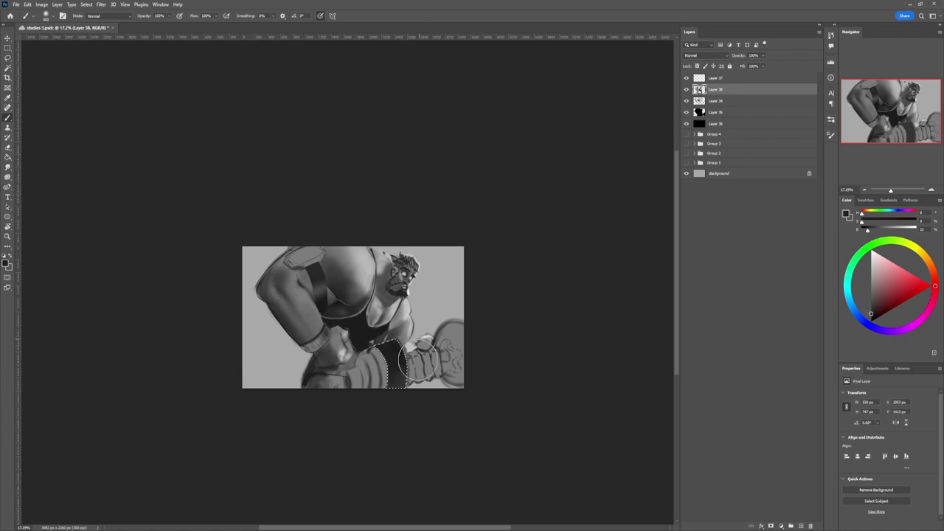
# - Brush a soft highlight over the upper part of the selected band using mid and lighter greys and an enlarged brush
pyautogui.click(870, 283)
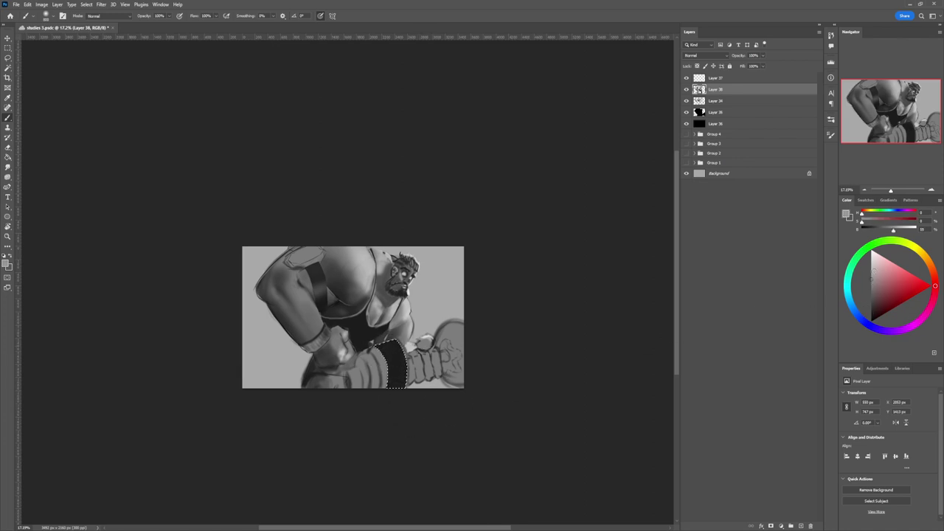
pyautogui.moveTo(398, 350); pyautogui.dragTo(427, 334)
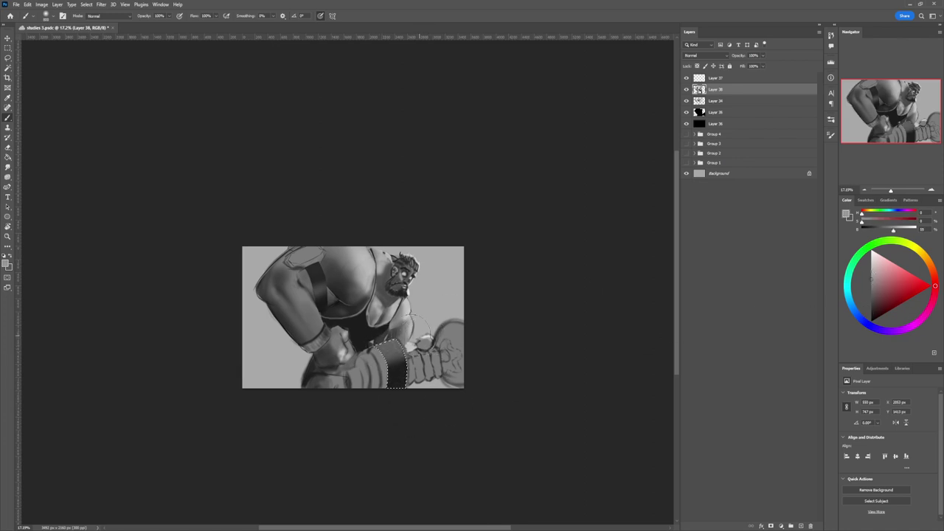
pyautogui.click(871, 271)
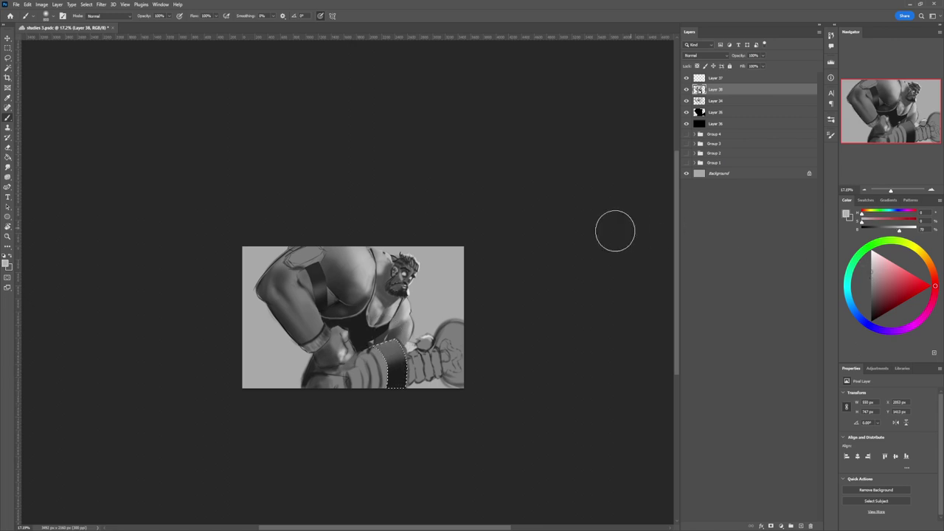
pyautogui.moveTo(421, 342)
pyautogui.mouseDown()
pyautogui.moveTo(362, 359)
pyautogui.moveTo(399, 365)
pyautogui.moveTo(421, 358)
pyautogui.moveTo(382, 362)
pyautogui.moveTo(422, 348)
pyautogui.moveTo(369, 363)
pyautogui.moveTo(421, 356)
pyautogui.moveTo(379, 372)
pyautogui.moveTo(416, 360)
pyautogui.mouseUp()
pyautogui.press(']')
pyautogui.press(']')
pyautogui.press(']')
pyautogui.press(']')
pyautogui.press(']')
pyautogui.press(']')
pyautogui.press(']')
pyautogui.press(']')
pyautogui.press(']')
pyautogui.press(']')
pyautogui.press(']')
# - Deepen the lower part of the selected band with black and a slightly smaller soft brush
pyautogui.press('[')
pyautogui.press('[')
pyautogui.press('[')
pyautogui.press('[')
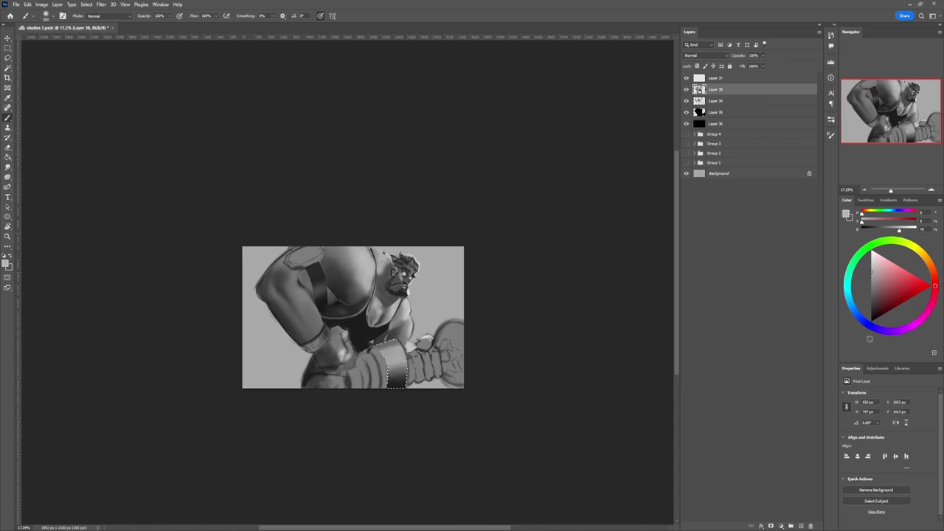
pyautogui.moveTo(874, 314); pyautogui.dragTo(864, 325)
pyautogui.moveTo(399, 374); pyautogui.dragTo(401, 379)
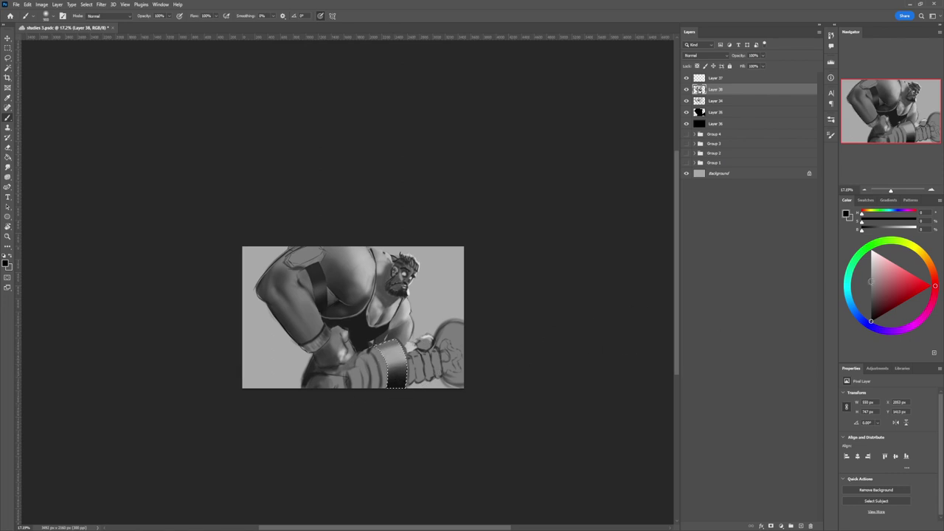
# - Brighten the upper part of the selected end band with a light grey highlight and clear the selection
pyautogui.click(871, 260)
pyautogui.moveTo(430, 336); pyautogui.dragTo(409, 343)
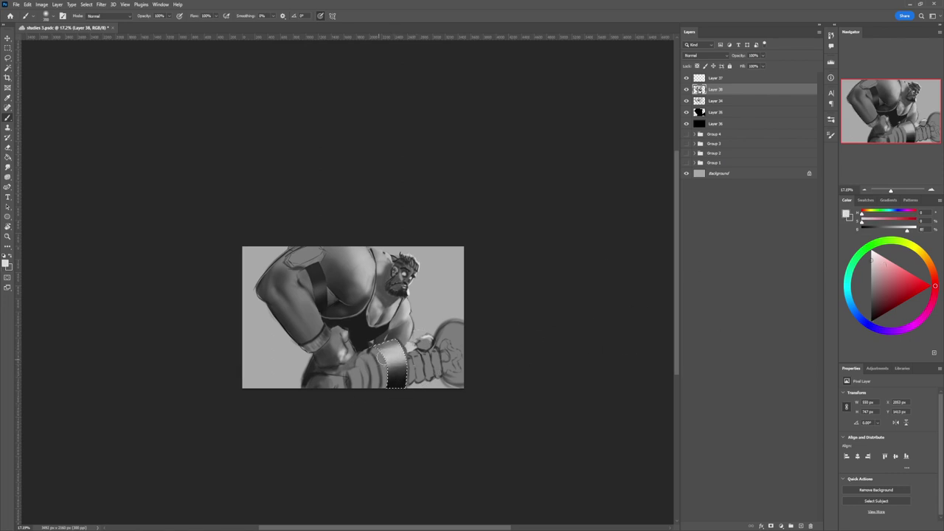
pyautogui.press('l')
pyautogui.hotkey('ctrl', 'd')
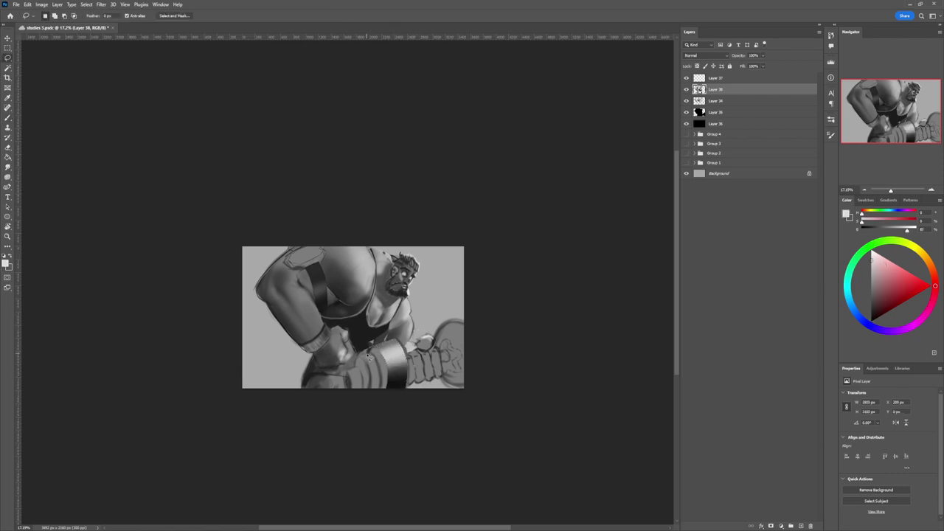
# - Lasso the band beside the end band, lay in light grey, shade its lower part near-black, and deselect
pyautogui.moveTo(378, 368)
pyautogui.mouseDown()
pyautogui.moveTo(383, 386)
pyautogui.moveTo(372, 397)
pyautogui.moveTo(361, 358)
pyautogui.mouseUp()
pyautogui.press('b')
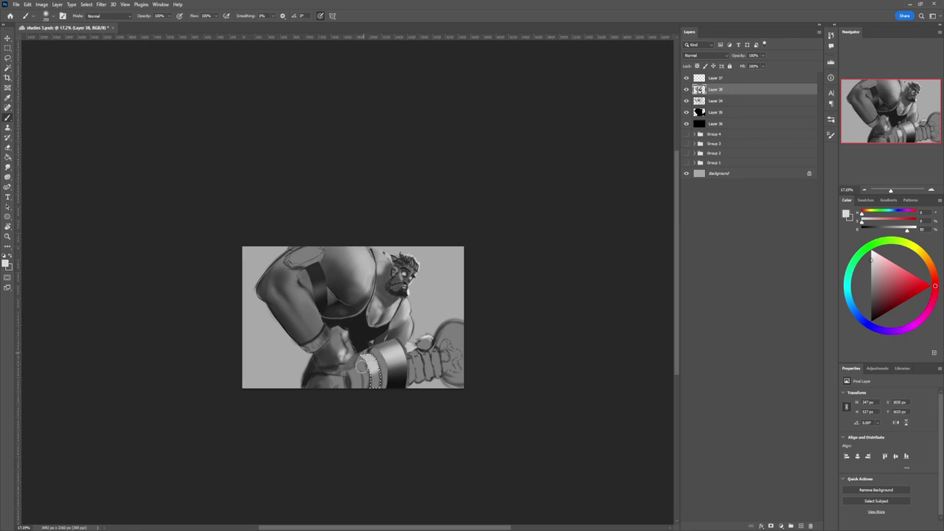
pyautogui.press('x')
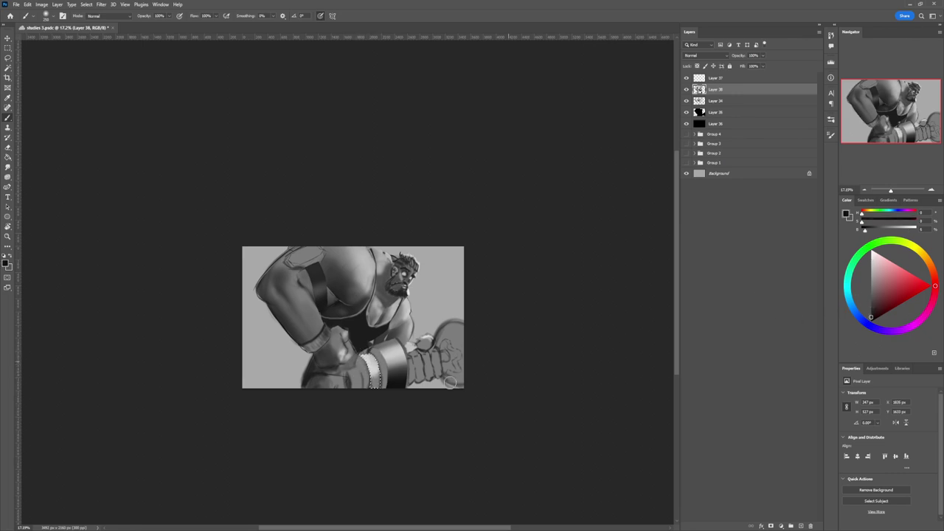
pyautogui.moveTo(377, 388); pyautogui.dragTo(376, 379)
pyautogui.moveTo(375, 361); pyautogui.dragTo(378, 374)
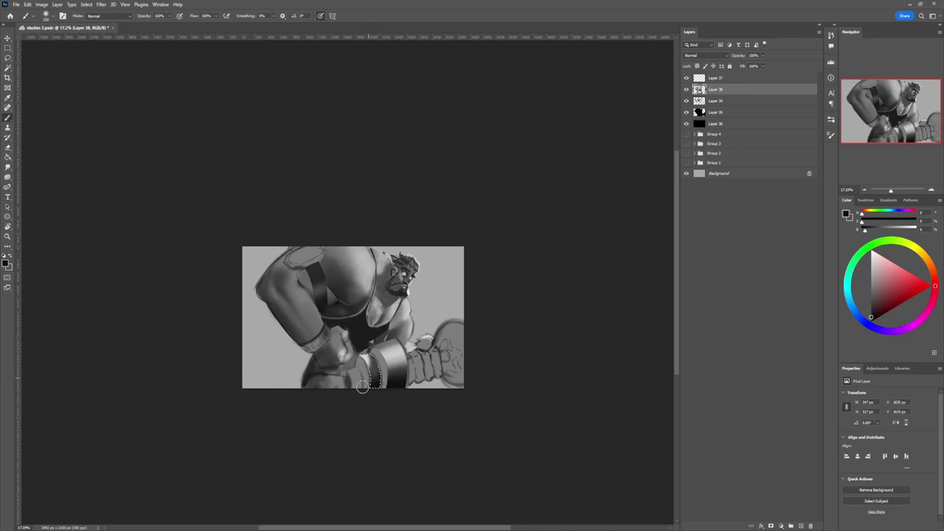
pyautogui.press('l')
pyautogui.hotkey('ctrl', 'd')
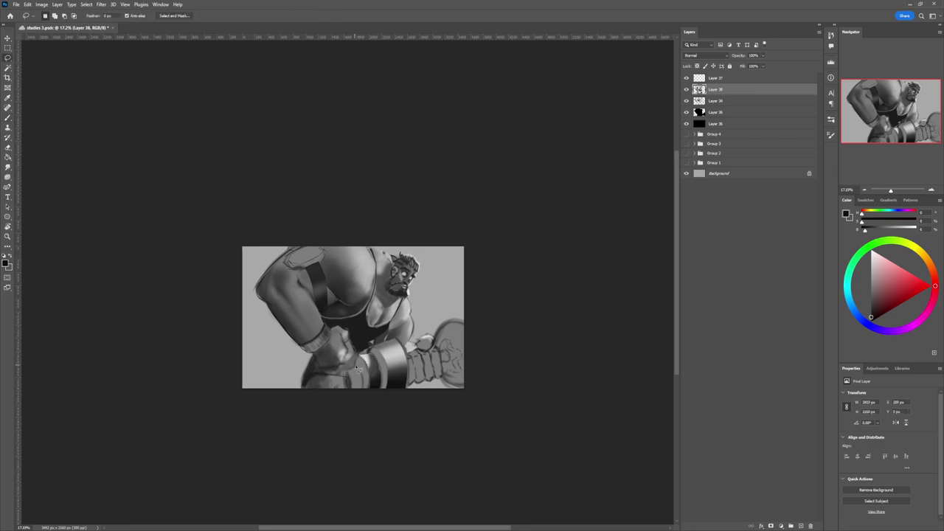
# - Lasso the next narrow band near the fist and shade it with near-black and tones sampled inside it
pyautogui.moveTo(348, 371)
pyautogui.mouseDown()
pyautogui.moveTo(350, 393)
pyautogui.moveTo(365, 393)
pyautogui.moveTo(364, 372)
pyautogui.mouseUp()
pyautogui.press('b')
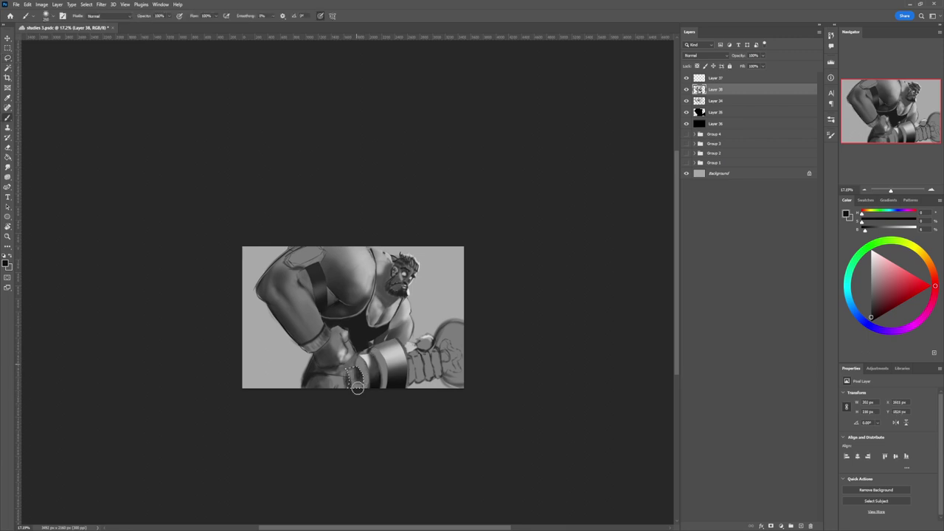
pyautogui.keyDown('alt'); pyautogui.click(356, 368); pyautogui.keyUp('alt')
pyautogui.keyDown('alt'); pyautogui.click(351, 381); pyautogui.keyUp('alt')
# - Lasso the gaps between the weight's bands and fill them near-black with an enlarged soft brush
pyautogui.press('l')
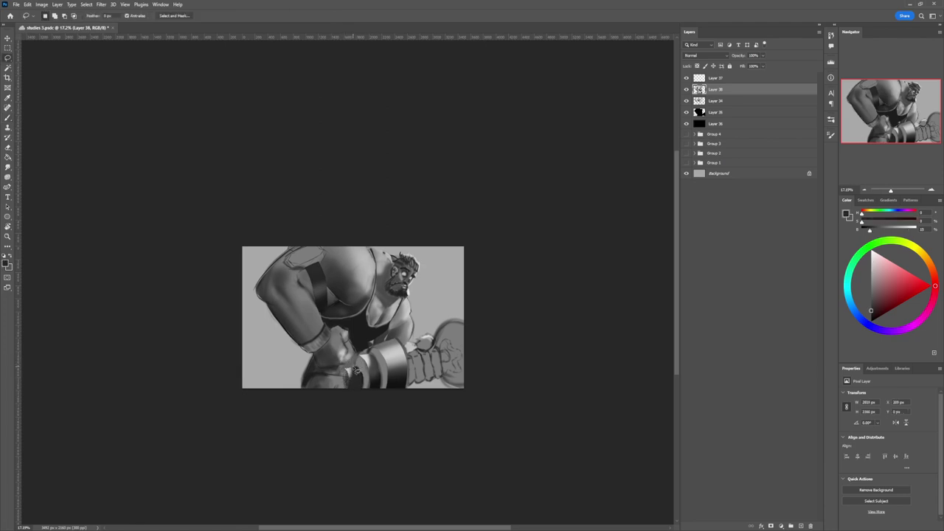
pyautogui.moveTo(371, 373)
pyautogui.mouseDown()
pyautogui.moveTo(366, 396)
pyautogui.moveTo(355, 363)
pyautogui.moveTo(379, 352)
pyautogui.moveTo(392, 394)
pyautogui.moveTo(366, 353)
pyautogui.moveTo(346, 396)
pyautogui.moveTo(344, 376)
pyautogui.moveTo(367, 352)
pyautogui.mouseUp()
pyautogui.press('b')
pyautogui.click(872, 316)
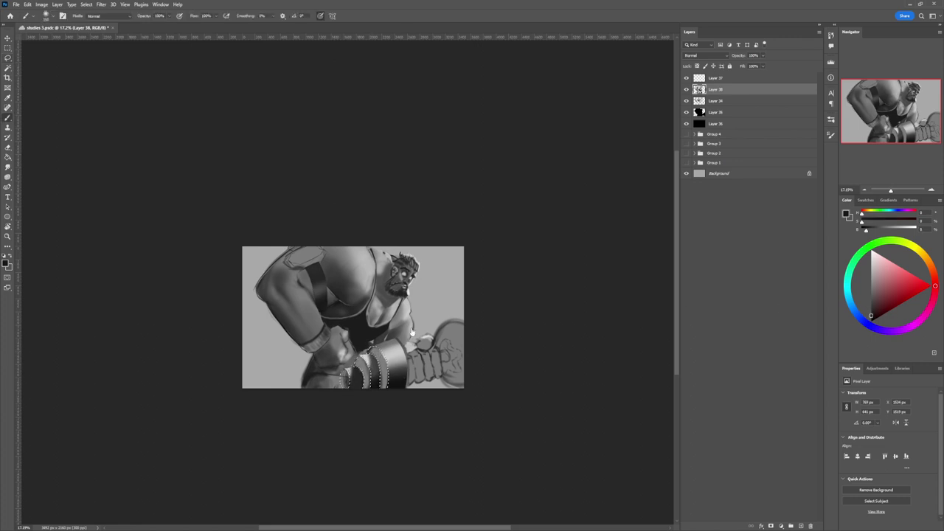
pyautogui.moveTo(385, 386)
pyautogui.mouseDown()
pyautogui.moveTo(368, 346)
pyautogui.moveTo(319, 397)
pyautogui.moveTo(386, 393)
pyautogui.mouseUp()
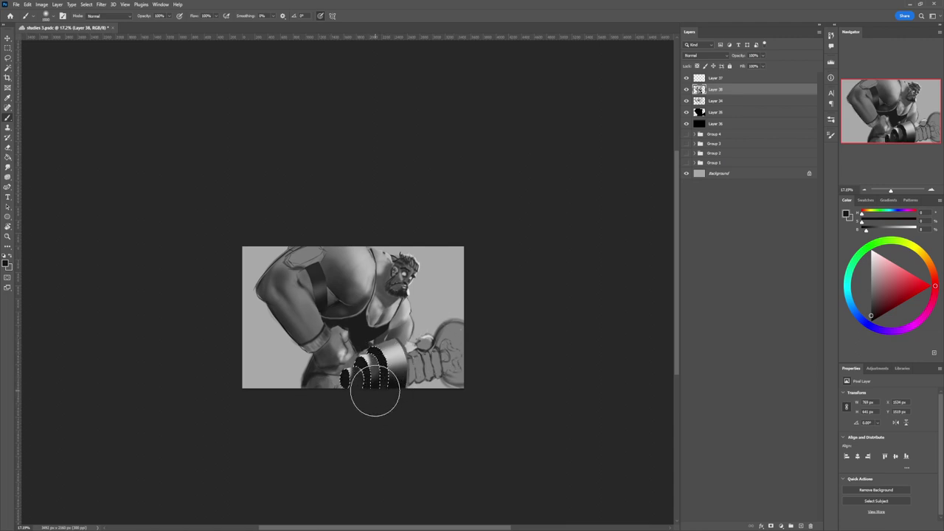
# - Lasso the dark gap shape nearest the fist and narrow it to about 37% width with Free Transform
pyautogui.press('l')
pyautogui.click(354, 382)
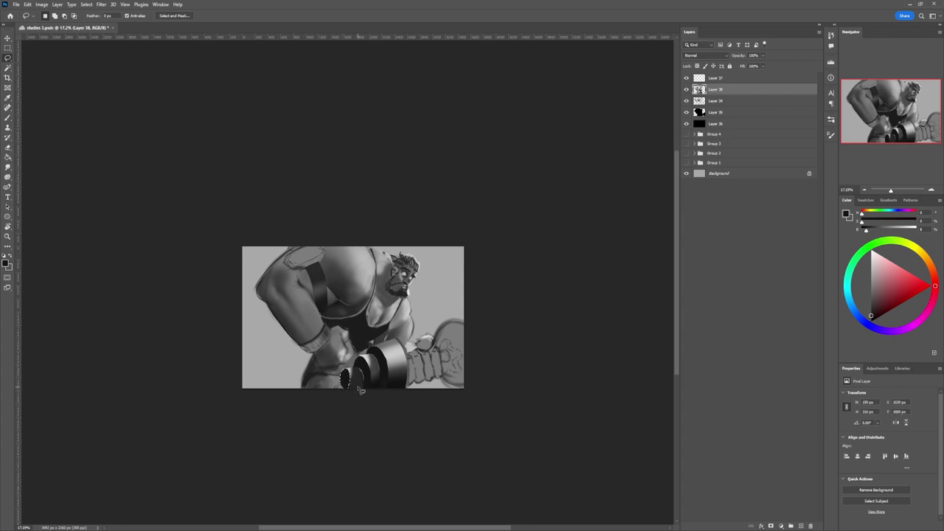
pyautogui.hotkey('ctrl', 't')
pyautogui.moveTo(340, 379); pyautogui.dragTo(343, 379)
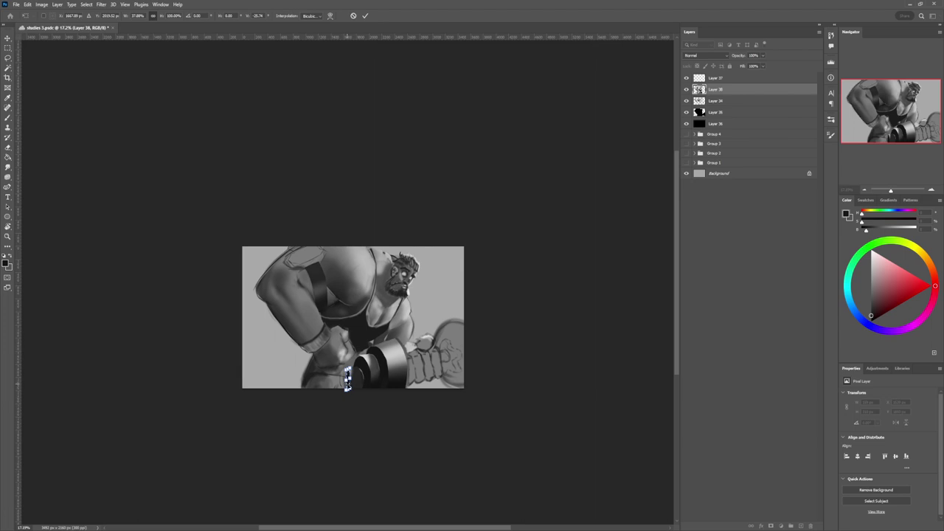
pyautogui.press('Return')
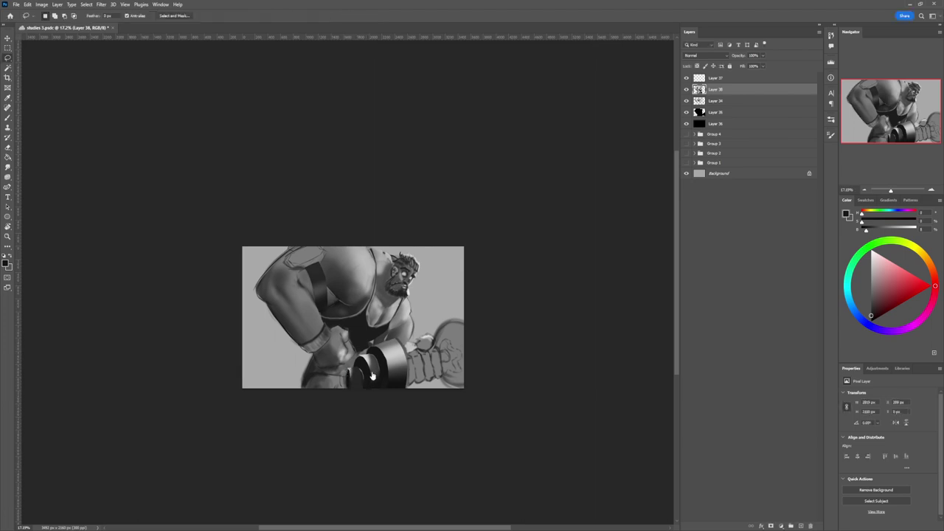
# - Refine the edges and highlights of the weight's bands with a much smaller brush and a sampled light grey
pyautogui.press('b')
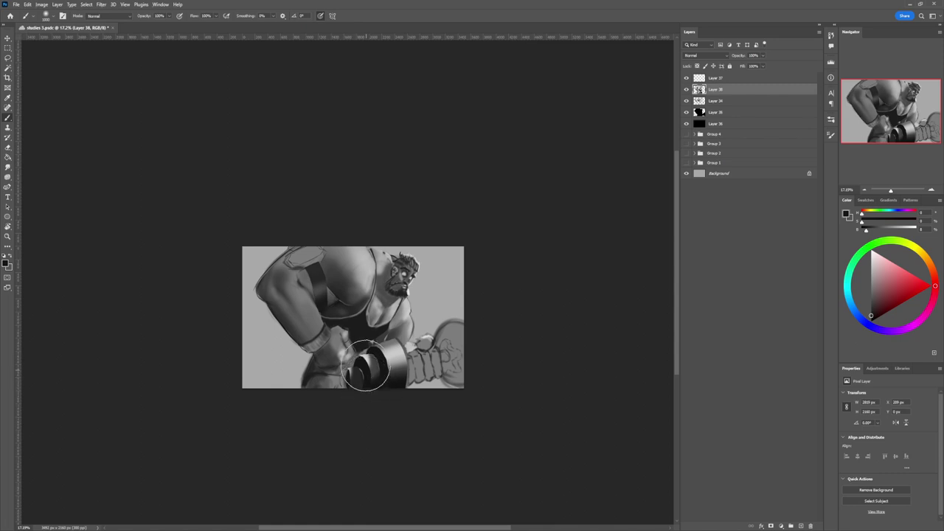
pyautogui.press('[')
pyautogui.press('[')
pyautogui.press('[')
pyautogui.press('[')
pyautogui.press('[')
pyautogui.press('[')
pyautogui.press('[')
pyautogui.press('[')
pyautogui.press('[')
pyautogui.press('[')
pyautogui.press('[')
pyautogui.press('[')
pyautogui.keyDown('alt'); pyautogui.click(372, 357); pyautogui.keyUp('alt')
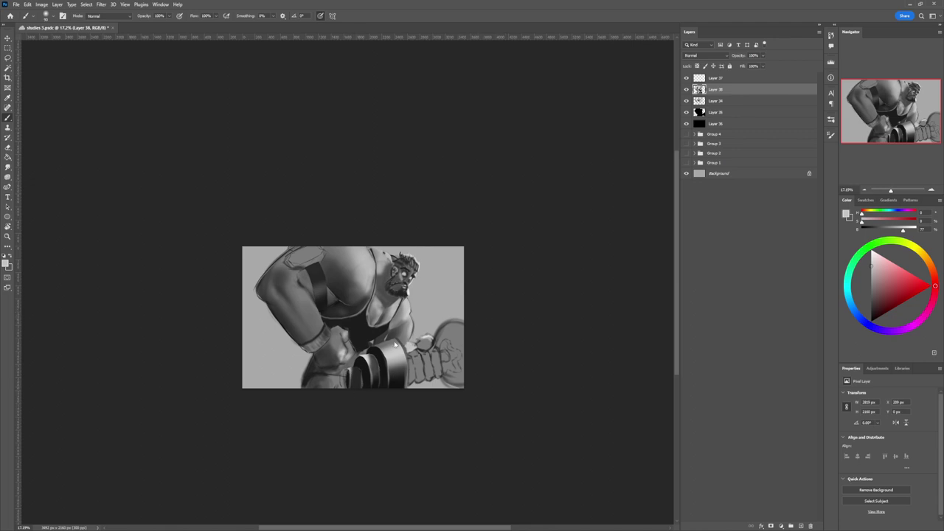
pyautogui.press('z')
pyautogui.moveTo(423, 342); pyautogui.dragTo(455, 348)
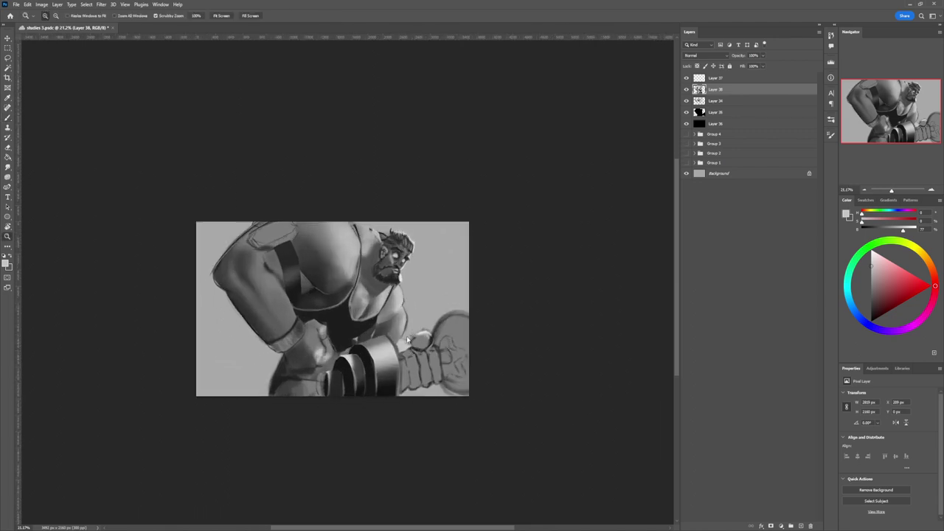
pyautogui.press('l')
pyautogui.moveTo(410, 391)
pyautogui.mouseDown()
pyautogui.moveTo(401, 355)
pyautogui.moveTo(412, 322)
pyautogui.mouseUp()
pyautogui.press('b')
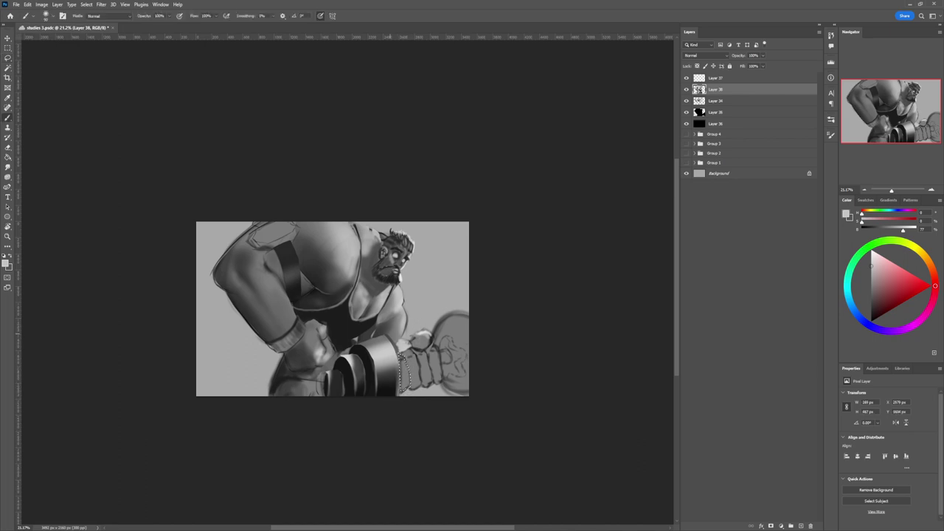
pyautogui.hotkey('ctrl', 'd')
pyautogui.press('l')
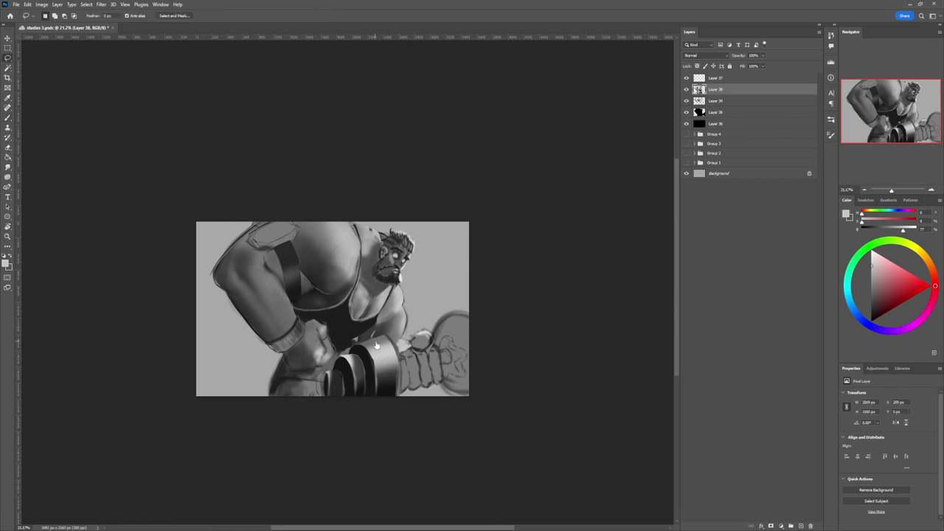
# - Shade the ribbed grip between the thick bands and the end plate with a sampled dark grey
pyautogui.press('b')
pyautogui.keyDown('alt'); pyautogui.click(391, 332); pyautogui.keyUp('alt')
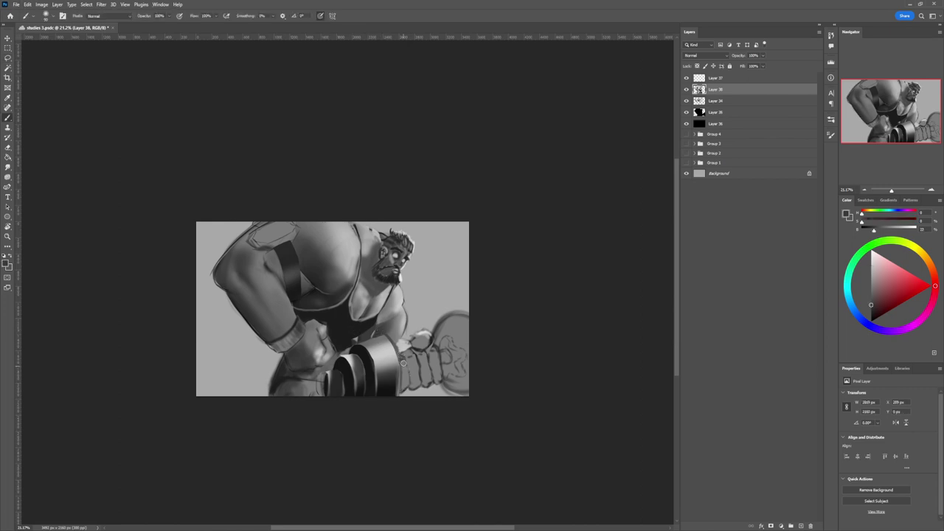
pyautogui.moveTo(403, 367)
pyautogui.mouseDown()
pyautogui.moveTo(403, 387)
pyautogui.moveTo(405, 366)
pyautogui.mouseUp()
pyautogui.moveTo(410, 360)
pyautogui.mouseDown()
pyautogui.moveTo(416, 385)
pyautogui.moveTo(427, 373)
pyautogui.moveTo(422, 359)
pyautogui.moveTo(428, 381)
pyautogui.moveTo(423, 358)
pyautogui.moveTo(438, 372)
pyautogui.moveTo(432, 358)
pyautogui.moveTo(436, 378)
pyautogui.moveTo(434, 361)
pyautogui.moveTo(438, 382)
pyautogui.moveTo(432, 354)
pyautogui.mouseUp()
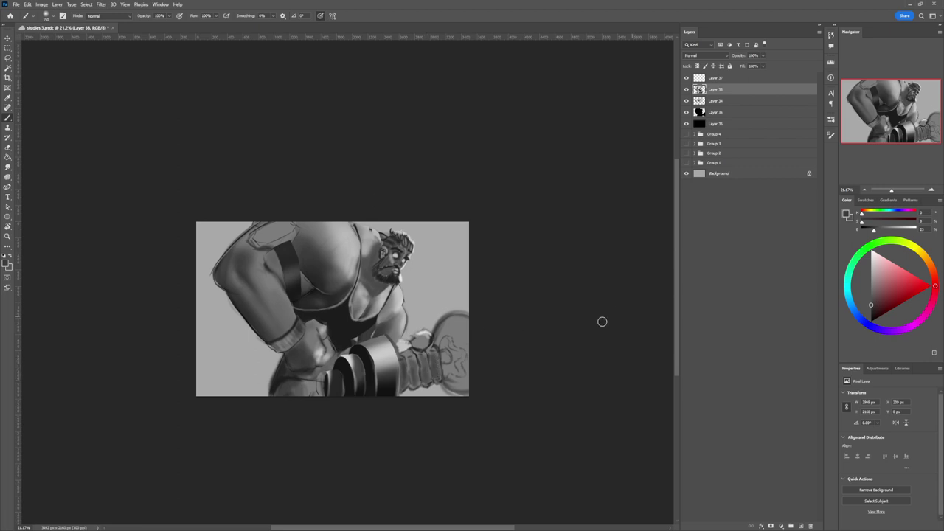
pyautogui.moveTo(415, 386)
pyautogui.mouseDown()
pyautogui.moveTo(405, 376)
pyautogui.moveTo(431, 358)
pyautogui.mouseUp()
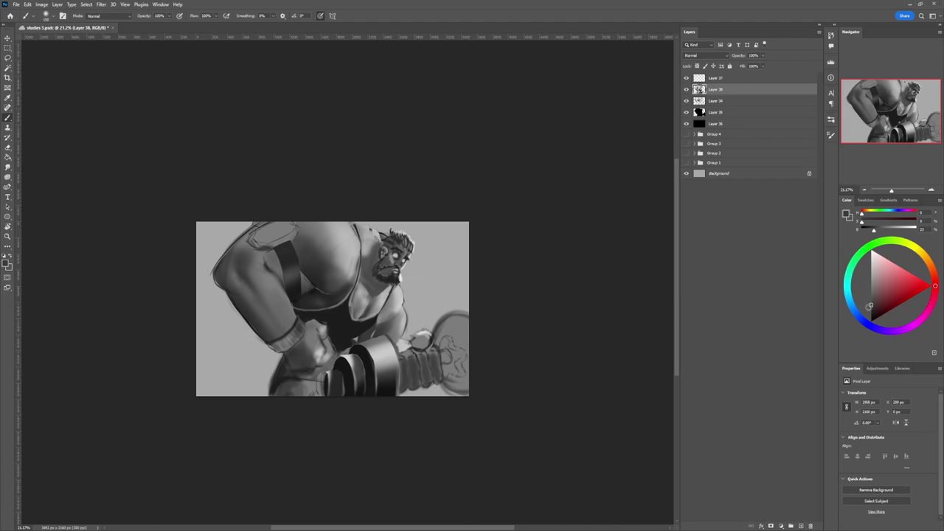
# - Darken the grooves between the grip's ribs with near-black and a small brush
pyautogui.click(871, 315)
pyautogui.press('[')
pyautogui.press('[')
pyautogui.press('[')
pyautogui.press('[')
pyautogui.press('[')
pyautogui.press('[')
pyautogui.press('[')
pyautogui.moveTo(441, 359)
pyautogui.mouseDown()
pyautogui.moveTo(431, 380)
pyautogui.moveTo(420, 371)
pyautogui.mouseUp()
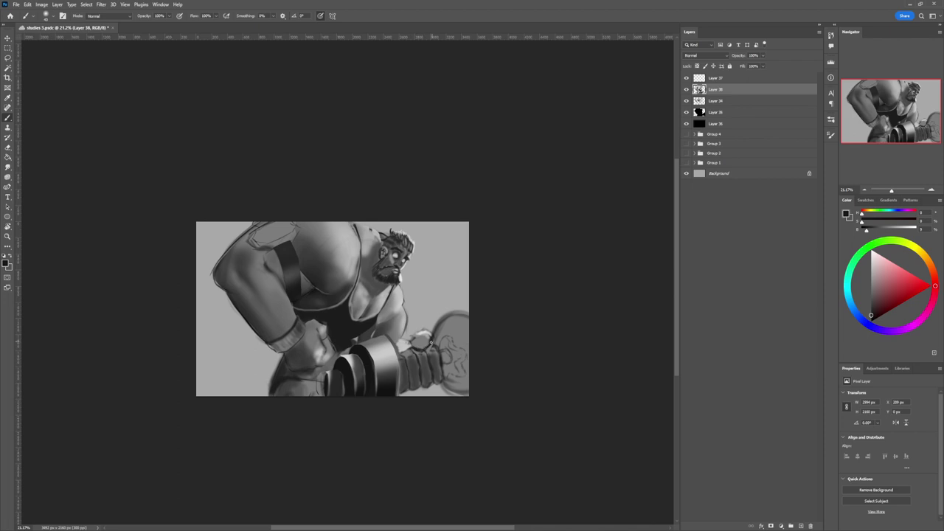
# - Render the far hand holding the grip with near-black shadows, light grey accents and tones sampled from the hand
pyautogui.moveTo(427, 343)
pyautogui.mouseDown()
pyautogui.moveTo(410, 347)
pyautogui.moveTo(429, 342)
pyautogui.mouseUp()
pyautogui.press(']')
pyautogui.press(']')
pyautogui.moveTo(875, 278); pyautogui.dragTo(858, 269)
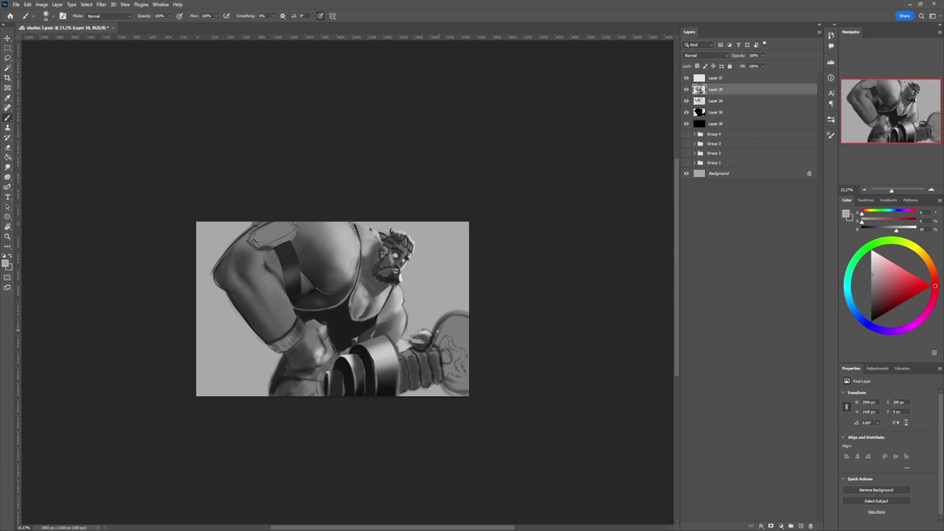
pyautogui.keyDown('alt'); pyautogui.click(422, 347); pyautogui.keyUp('alt')
pyautogui.keyDown('alt'); pyautogui.click(415, 342); pyautogui.keyUp('alt')
pyautogui.keyDown('alt'); pyautogui.click(433, 340); pyautogui.keyUp('alt')
pyautogui.keyDown('alt'); pyautogui.click(423, 337); pyautogui.keyUp('alt')
pyautogui.keyDown('alt'); pyautogui.click(422, 337); pyautogui.keyUp('alt')
pyautogui.keyDown('alt'); pyautogui.click(421, 349); pyautogui.keyUp('alt')
pyautogui.keyDown('alt'); pyautogui.click(427, 335); pyautogui.keyUp('alt')
pyautogui.keyDown('alt'); pyautogui.click(426, 341); pyautogui.keyUp('alt')
# - Lasso the round end plate, fill it with a near-black tone sampled from the thick band, and deselect
pyautogui.press('l')
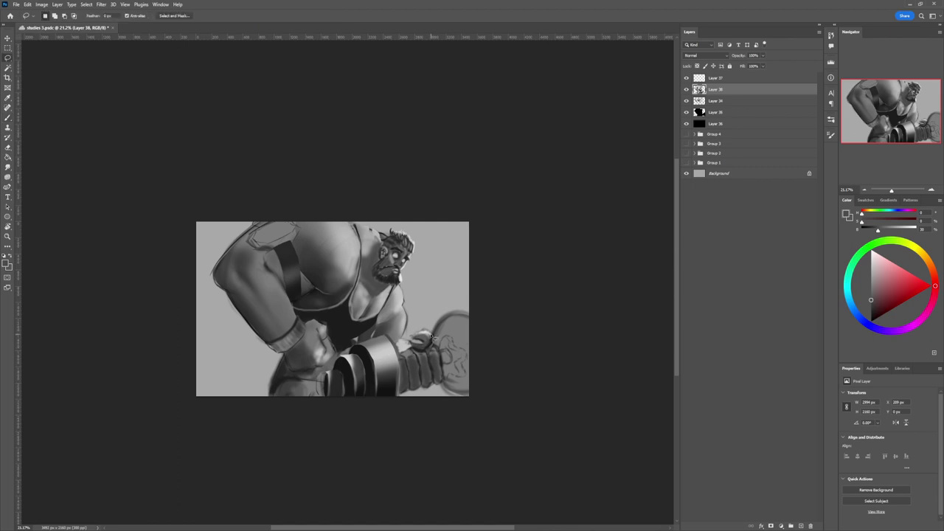
pyautogui.moveTo(433, 336)
pyautogui.mouseDown()
pyautogui.moveTo(455, 314)
pyautogui.moveTo(471, 323)
pyautogui.moveTo(468, 396)
pyautogui.moveTo(444, 388)
pyautogui.moveTo(433, 337)
pyautogui.mouseUp()
pyautogui.press('b')
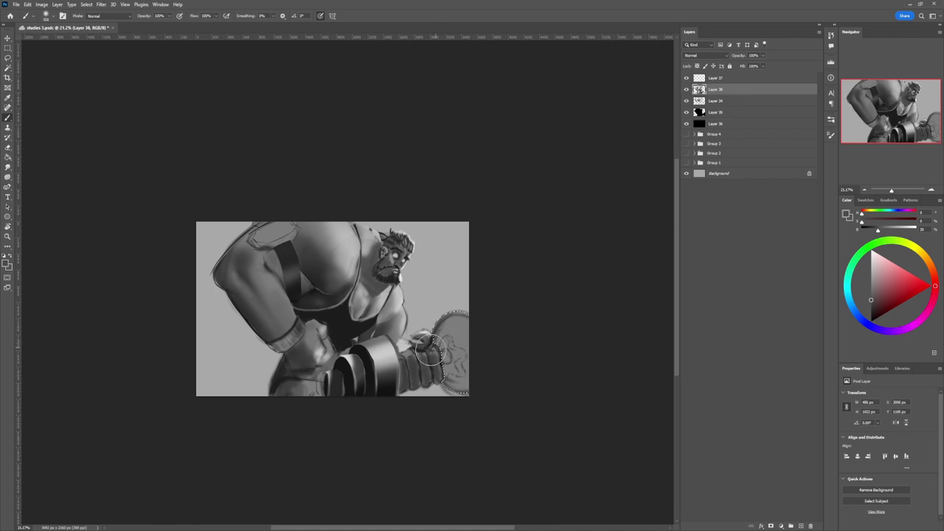
pyautogui.keyDown('alt'); pyautogui.click(382, 378); pyautogui.keyUp('alt')
pyautogui.moveTo(446, 347); pyautogui.dragTo(457, 329)
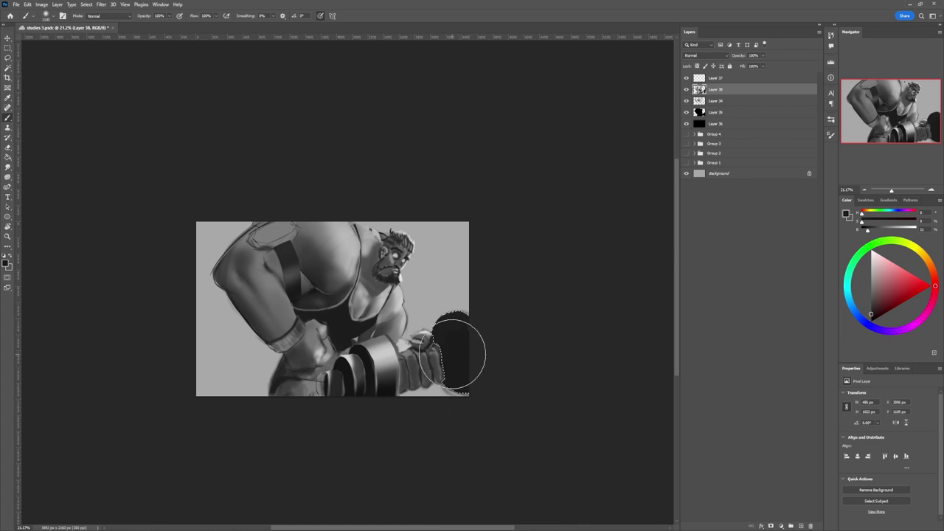
pyautogui.press('l')
pyautogui.click(415, 342)
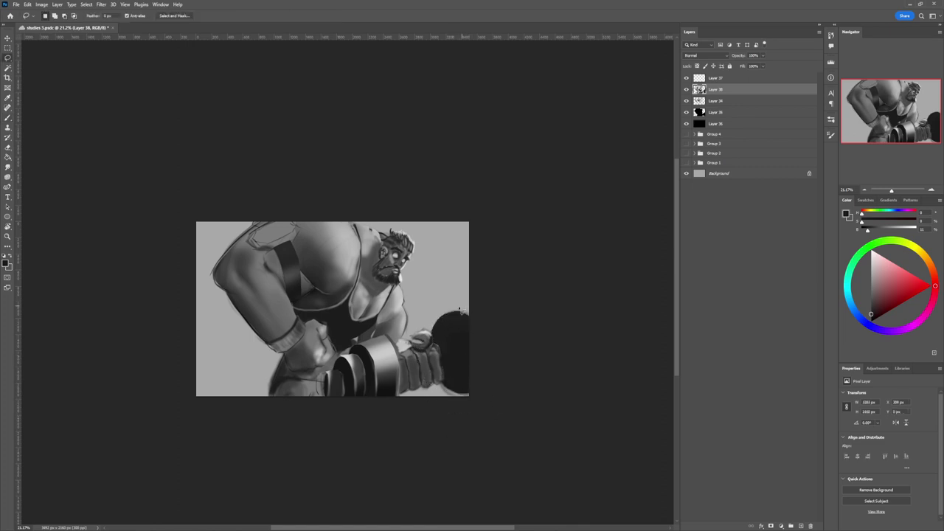
# - Lasso a crescent along the end plate's upper rim, fill it with light grey using a larger brush, and deselect
pyautogui.moveTo(463, 324)
pyautogui.mouseDown()
pyautogui.moveTo(486, 326)
pyautogui.moveTo(467, 313)
pyautogui.moveTo(449, 310)
pyautogui.moveTo(434, 338)
pyautogui.mouseUp()
pyautogui.press('b')
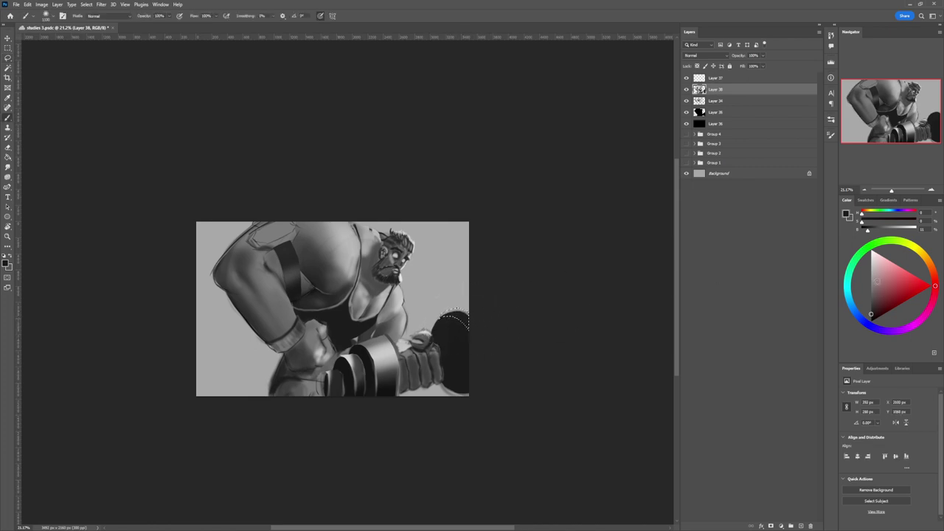
pyautogui.moveTo(877, 281); pyautogui.dragTo(860, 282)
pyautogui.press(']')
pyautogui.press(']')
pyautogui.press(']')
pyautogui.moveTo(452, 320)
pyautogui.mouseDown()
pyautogui.moveTo(448, 338)
pyautogui.moveTo(483, 329)
pyautogui.moveTo(472, 317)
pyautogui.mouseUp()
pyautogui.click(867, 264)
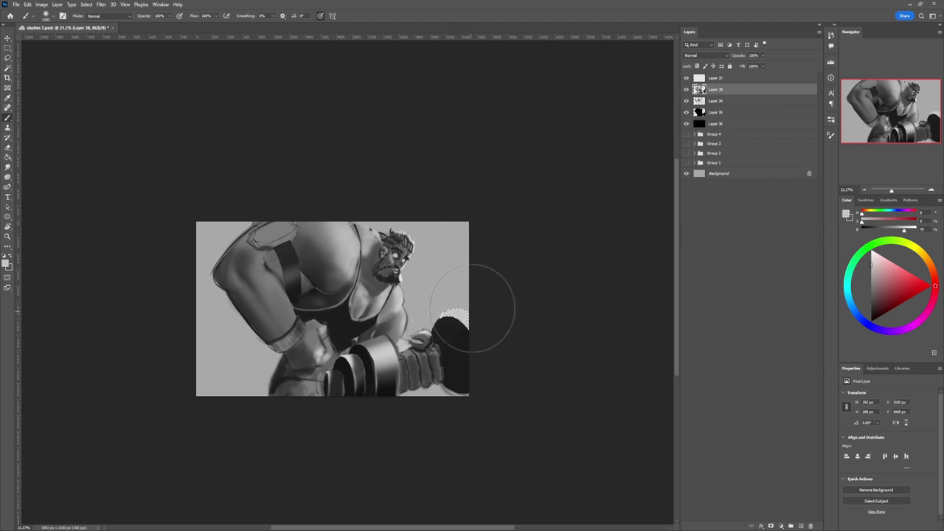
pyautogui.hotkey('ctrl', 'd')
pyautogui.press('l')
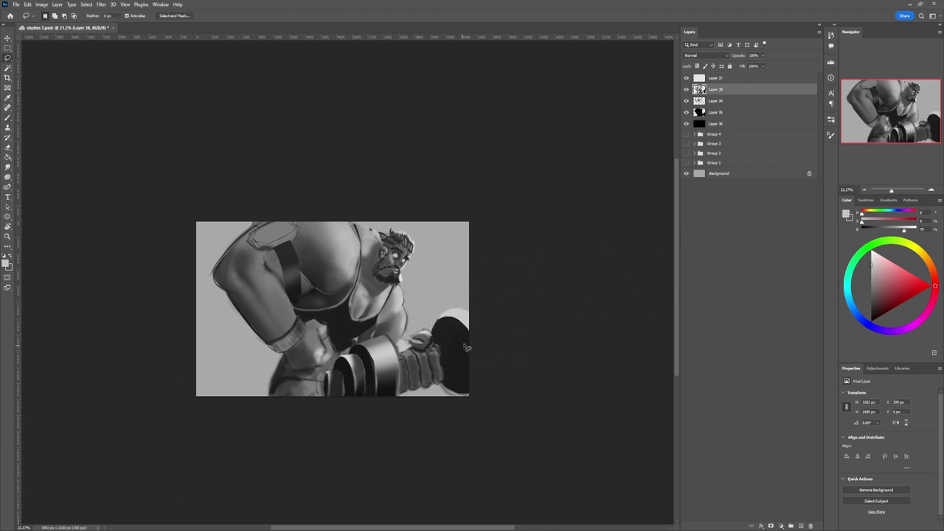
# - Smooth the thigh area beneath the near fist with dark greys sampled around it and a smaller brush
pyautogui.press('z')
pyautogui.keyDown('alt'); pyautogui.click(472, 342); pyautogui.keyUp('alt')
pyautogui.keyDown('alt'); pyautogui.click(454, 322); pyautogui.keyUp('alt')
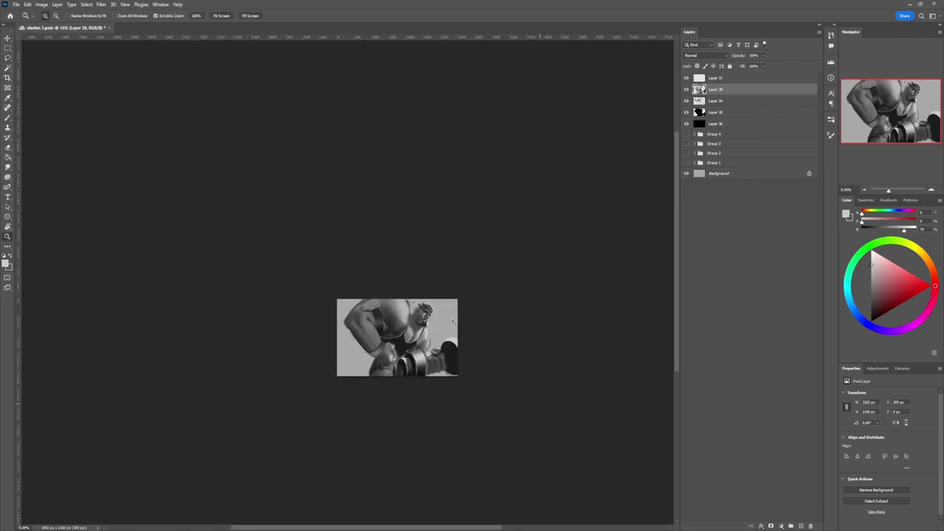
pyautogui.click(437, 353)
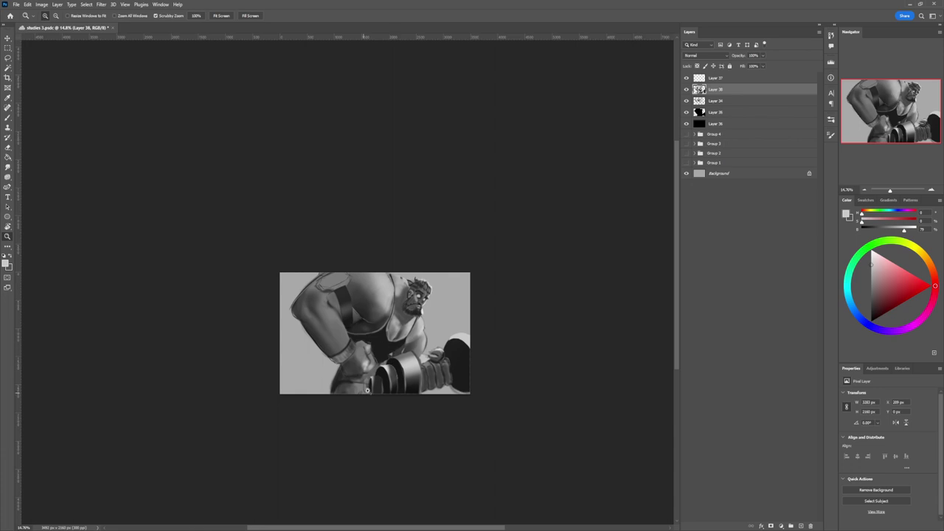
pyautogui.moveTo(366, 387); pyautogui.dragTo(396, 380)
pyautogui.press('b')
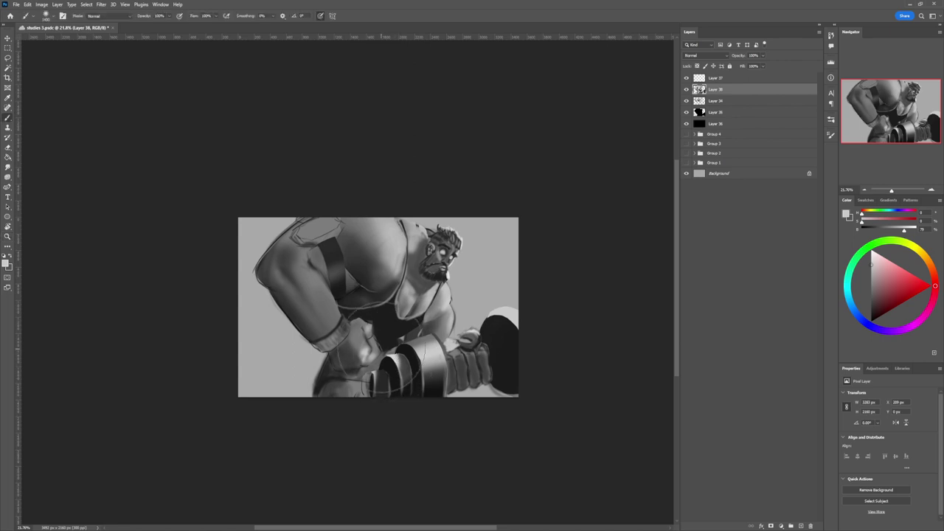
pyautogui.keyDown('alt'); pyautogui.click(338, 358); pyautogui.keyUp('alt')
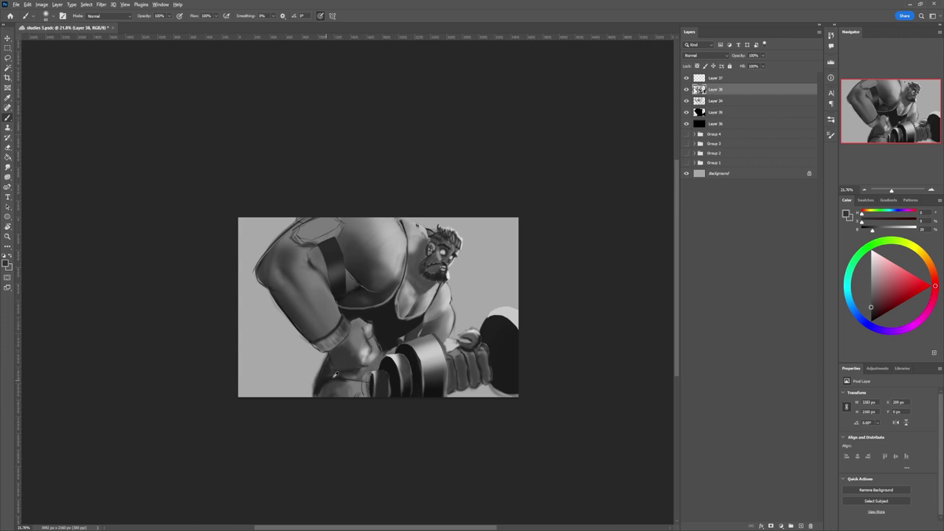
pyautogui.keyDown('alt'); pyautogui.click(351, 372); pyautogui.keyUp('alt')
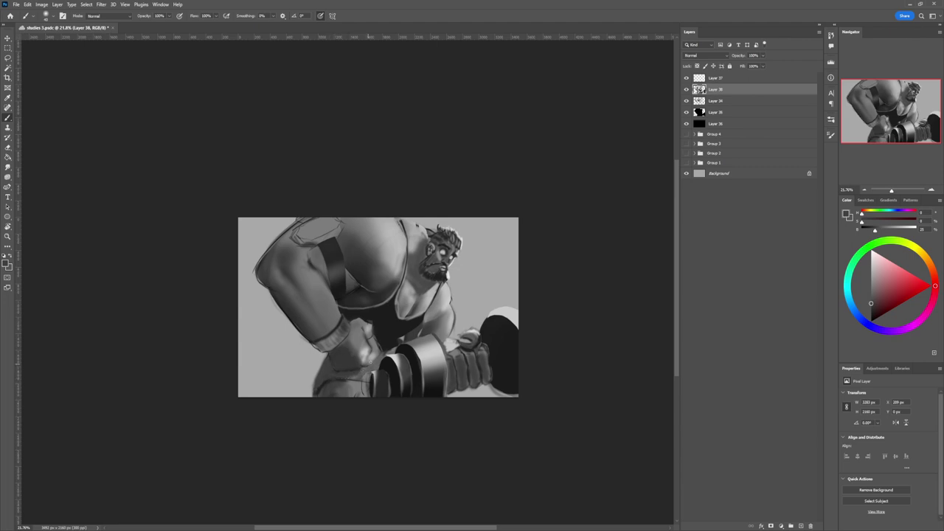
# - Shade the near fist with a near-black tone sampled beside the weight, using a larger soft brush
pyautogui.keyDown('alt'); pyautogui.click(393, 370); pyautogui.keyUp('alt')
pyautogui.press(']')
pyautogui.press(']')
pyautogui.press(']')
pyautogui.press(']')
pyautogui.press(']')
pyautogui.press(']')
pyautogui.press(']')
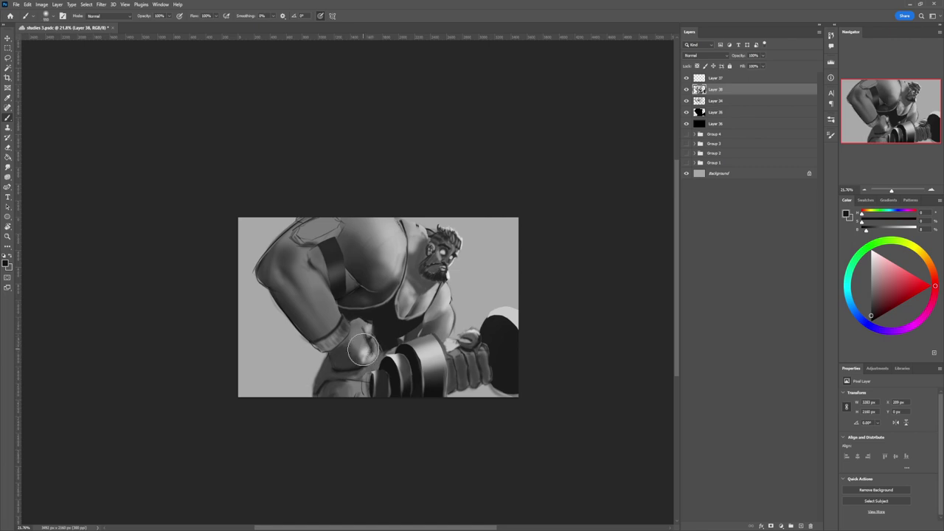
pyautogui.moveTo(364, 349); pyautogui.dragTo(361, 343)
# - Blend the shadows on the dark strap and the chest's underside with tones sampled around them and a smaller brush
pyautogui.press('[')
pyautogui.press('[')
pyautogui.press('[')
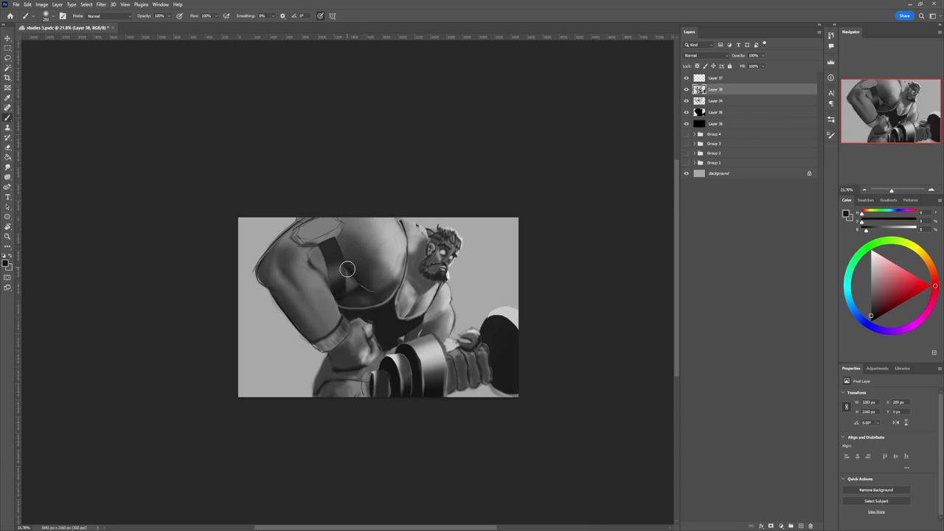
pyautogui.keyDown('alt'); pyautogui.click(352, 286); pyautogui.keyUp('alt')
pyautogui.keyDown('alt'); pyautogui.click(360, 274); pyautogui.keyUp('alt')
pyautogui.keyDown('alt'); pyautogui.click(360, 290); pyautogui.keyUp('alt')
pyautogui.keyDown('alt'); pyautogui.click(361, 298); pyautogui.keyUp('alt')
pyautogui.keyDown('alt'); pyautogui.click(366, 278); pyautogui.keyUp('alt')
# - Blend the near arm around the elbow with mid greys sampled from it, and undo a light grey touch
pyautogui.keyDown('alt'); pyautogui.click(313, 259); pyautogui.keyUp('alt')
pyautogui.keyDown('alt'); pyautogui.click(310, 267); pyautogui.keyUp('alt')
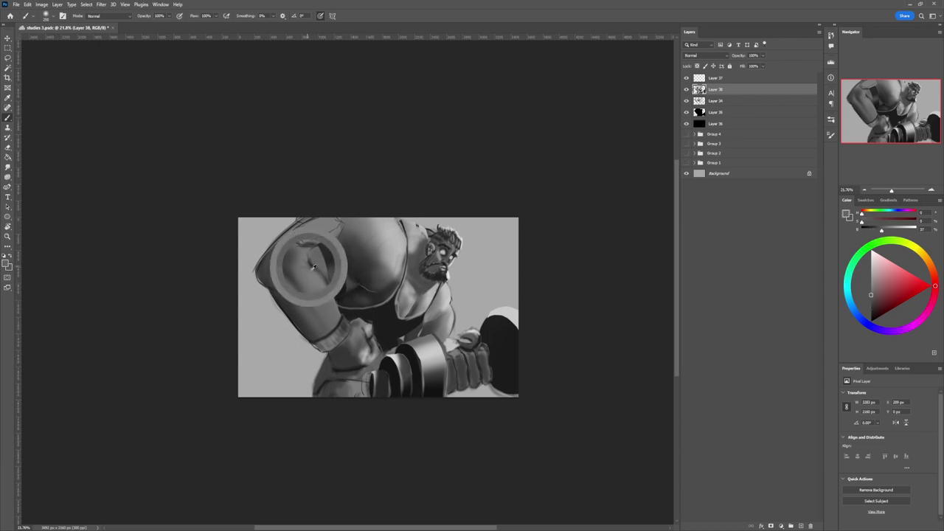
pyautogui.keyDown('alt'); pyautogui.click(293, 264); pyautogui.keyUp('alt')
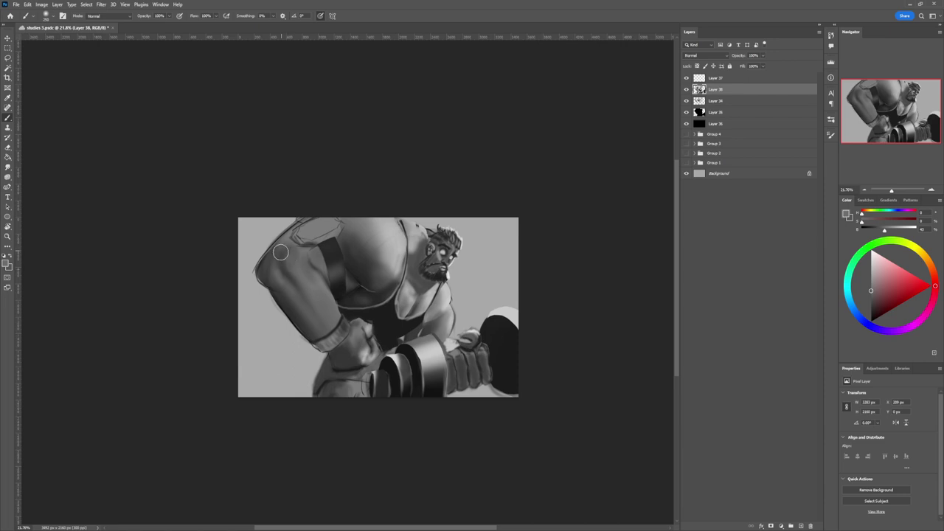
pyautogui.keyDown('alt'); pyautogui.click(288, 250); pyautogui.keyUp('alt')
pyautogui.click(869, 277)
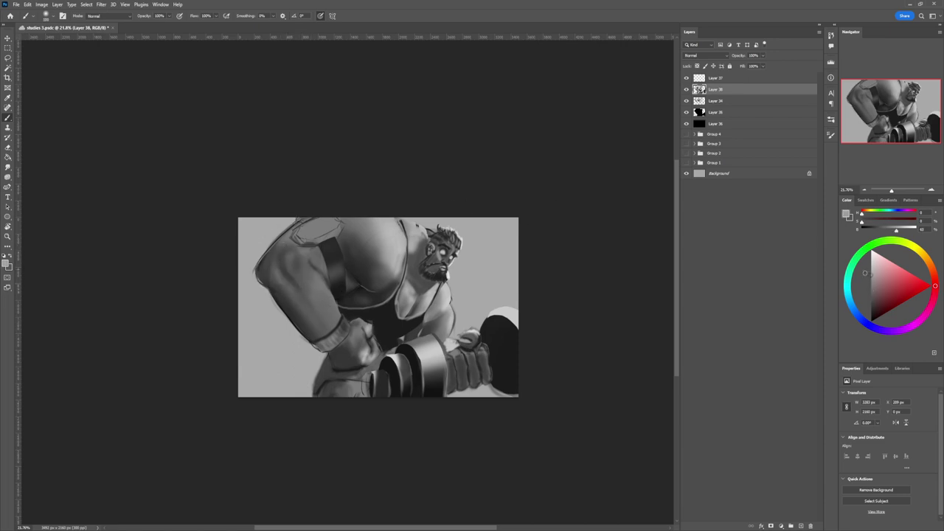
pyautogui.hotkey('ctrl', 'z')
# - Build up the near arm's highlights around the elbow with light grey, varying the brush size
pyautogui.press(']')
pyautogui.press(']')
pyautogui.press(']')
pyautogui.press('[')
pyautogui.press('[')
pyautogui.press('[')
pyautogui.press('[')
pyautogui.press('[')
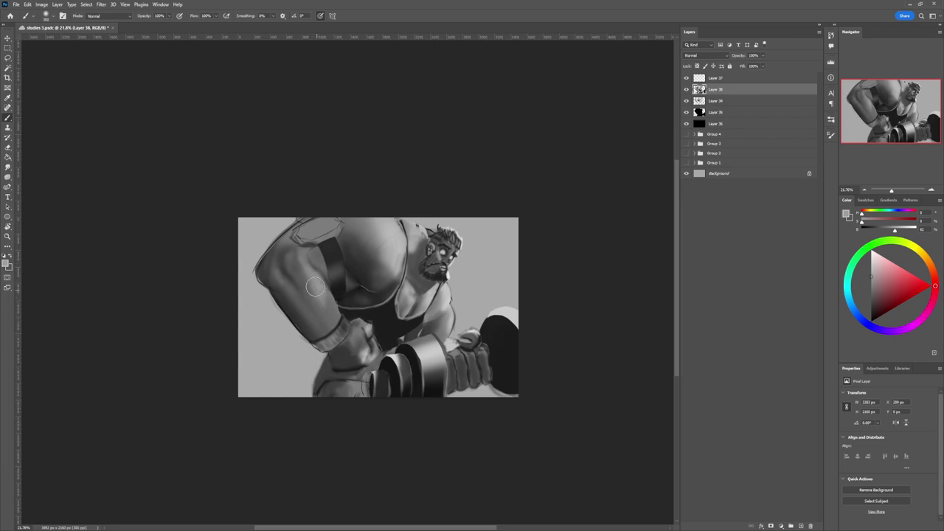
# - Deepen the near forearm's shading with dark greys sampled from it and a larger brush
pyautogui.keyDown('alt'); pyautogui.click(294, 274); pyautogui.keyUp('alt')
pyautogui.keyDown('alt'); pyautogui.click(301, 287); pyautogui.keyUp('alt')
pyautogui.press(']')
pyautogui.press(']')
pyautogui.moveTo(312, 297)
pyautogui.mouseDown()
pyautogui.moveTo(327, 308)
pyautogui.moveTo(320, 304)
pyautogui.mouseUp()
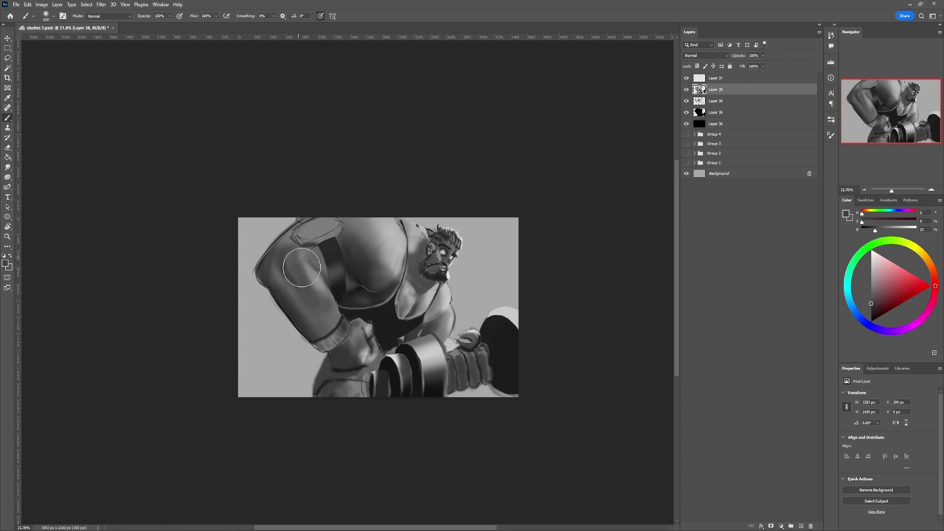
pyautogui.moveTo(313, 257)
pyautogui.mouseDown()
pyautogui.moveTo(313, 283)
pyautogui.moveTo(322, 250)
pyautogui.moveTo(340, 281)
pyautogui.mouseUp()
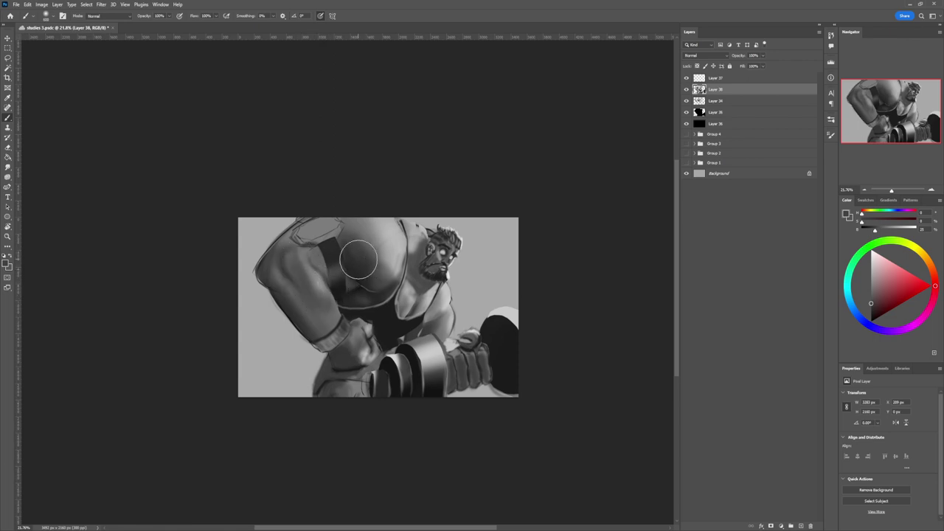
# - Lasso the inner forearm muscle, shade it with a darker grey using a smaller brush, and deselect
pyautogui.press('l')
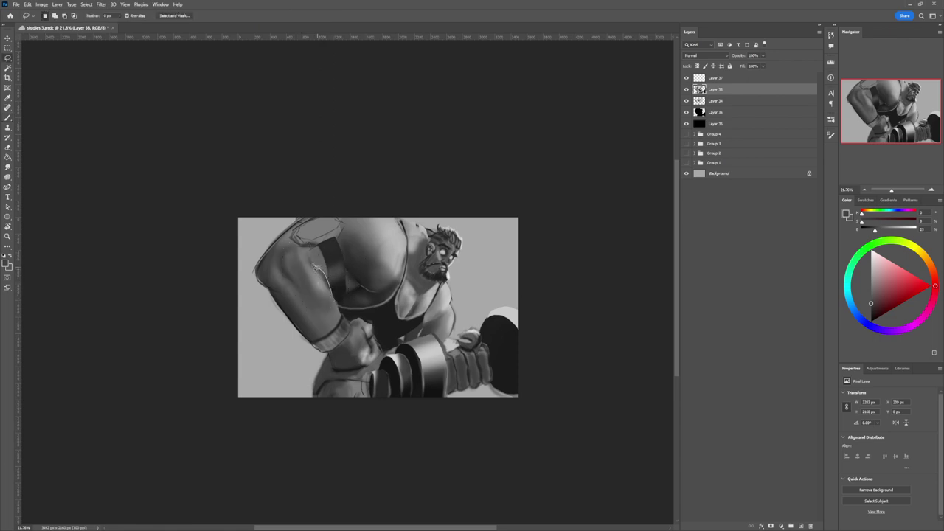
pyautogui.moveTo(311, 263); pyautogui.dragTo(291, 276)
pyautogui.press('b')
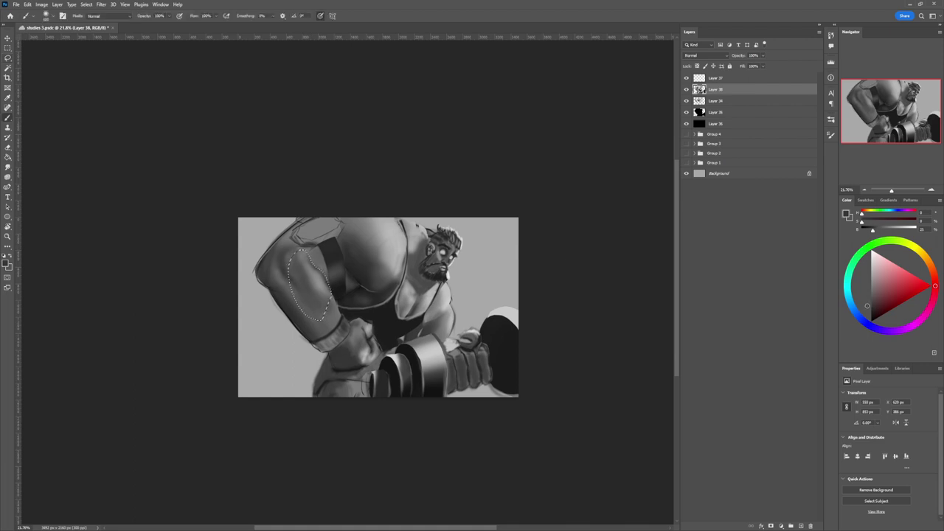
pyautogui.moveTo(867, 305); pyautogui.dragTo(869, 310)
pyautogui.press('[')
pyautogui.press('[')
pyautogui.press('[')
pyautogui.press('[')
pyautogui.press('[')
pyautogui.press('[')
pyautogui.press('l')
pyautogui.hotkey('ctrl', 'd')
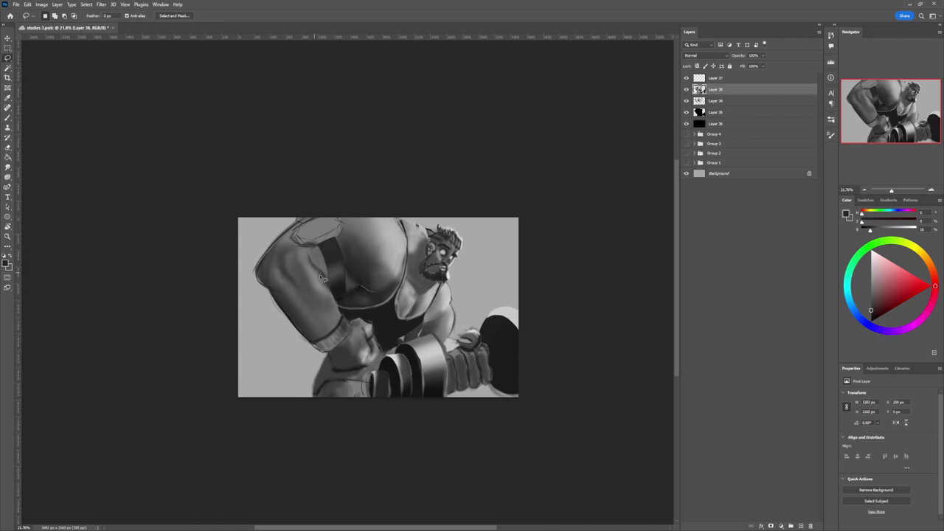
# - Lasso the strip between the forearm and the dark strap, darken it with a larger brush, and deselect
pyautogui.moveTo(323, 271)
pyautogui.mouseDown()
pyautogui.moveTo(311, 247)
pyautogui.moveTo(332, 286)
pyautogui.mouseUp()
pyautogui.press('b')
pyautogui.press(']')
pyautogui.press(']')
pyautogui.press(']')
pyautogui.press(']')
pyautogui.press(']')
pyautogui.press(']')
pyautogui.press(']')
pyautogui.moveTo(309, 253); pyautogui.dragTo(334, 288)
pyautogui.hotkey('ctrl', 'd')
# - Lasso the near arm's outer bend up to the shoulder pad, refine its shaded contour, and deselect
pyautogui.press('l')
pyautogui.moveTo(299, 220)
pyautogui.mouseDown()
pyautogui.moveTo(257, 276)
pyautogui.moveTo(279, 281)
pyautogui.moveTo(302, 260)
pyautogui.moveTo(290, 233)
pyautogui.moveTo(318, 223)
pyautogui.mouseUp()
pyautogui.press('b')
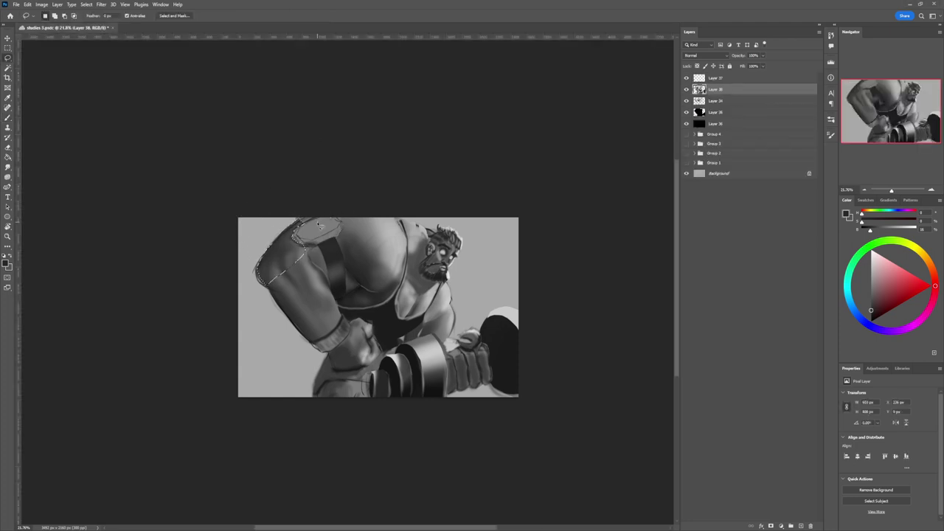
pyautogui.press('z')
pyautogui.moveTo(317, 258); pyautogui.dragTo(297, 229)
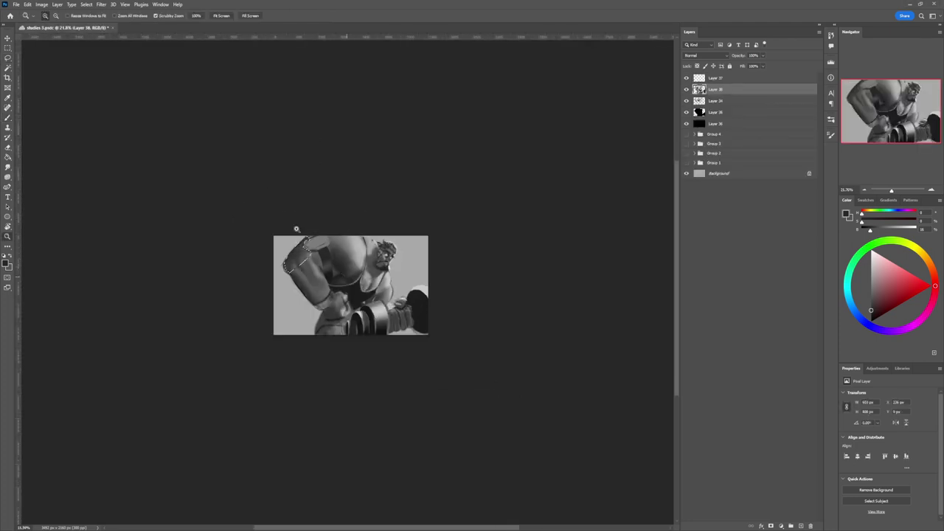
pyautogui.moveTo(355, 254); pyautogui.dragTo(332, 230)
pyautogui.scroll(1, 335, 260)
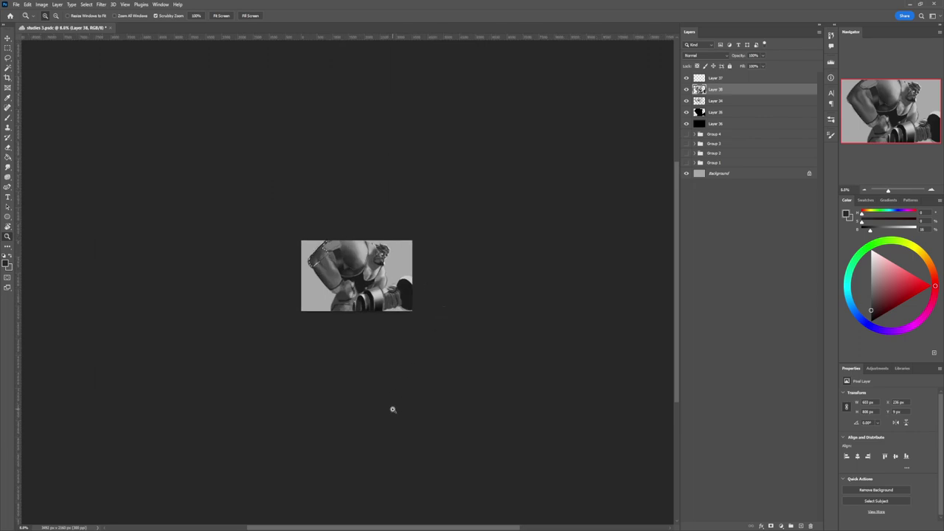
pyautogui.scroll(1, 352, 277)
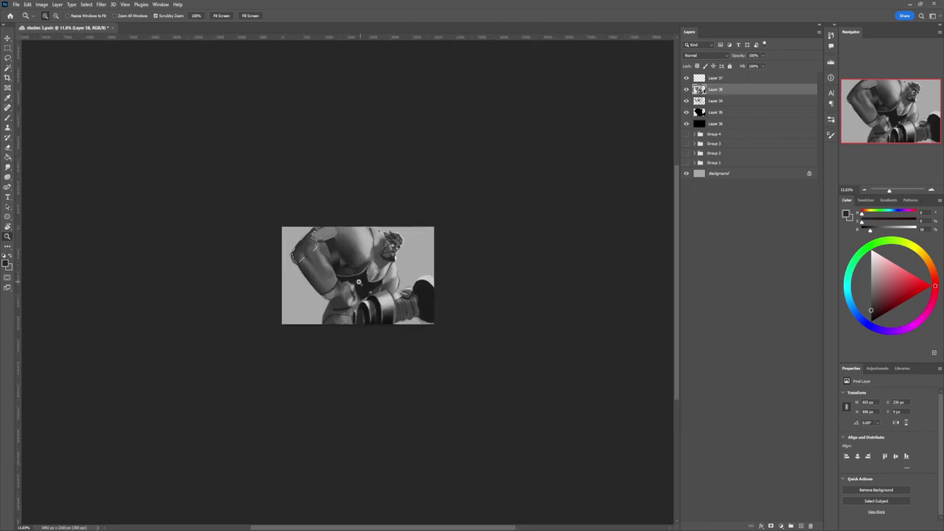
pyautogui.scroll(1, 360, 280)
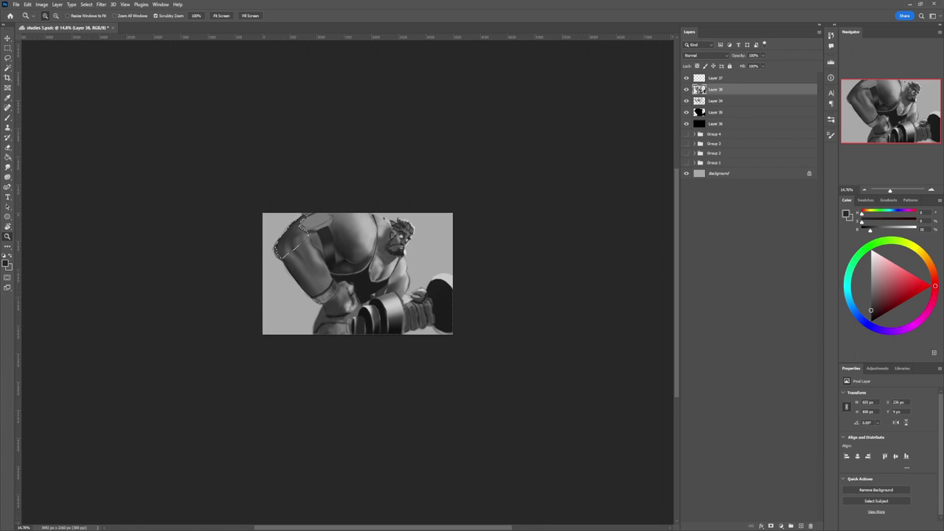
pyautogui.scroll(1, 343, 248)
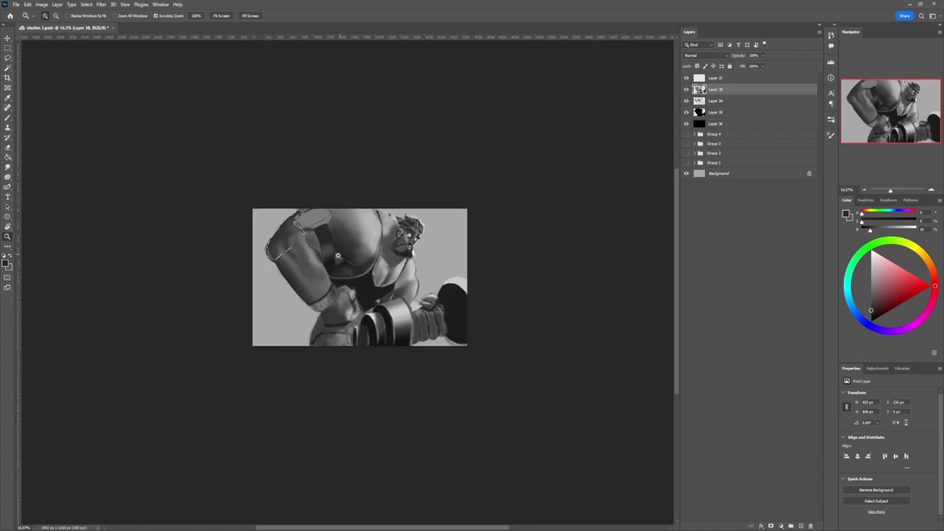
pyautogui.press('l')
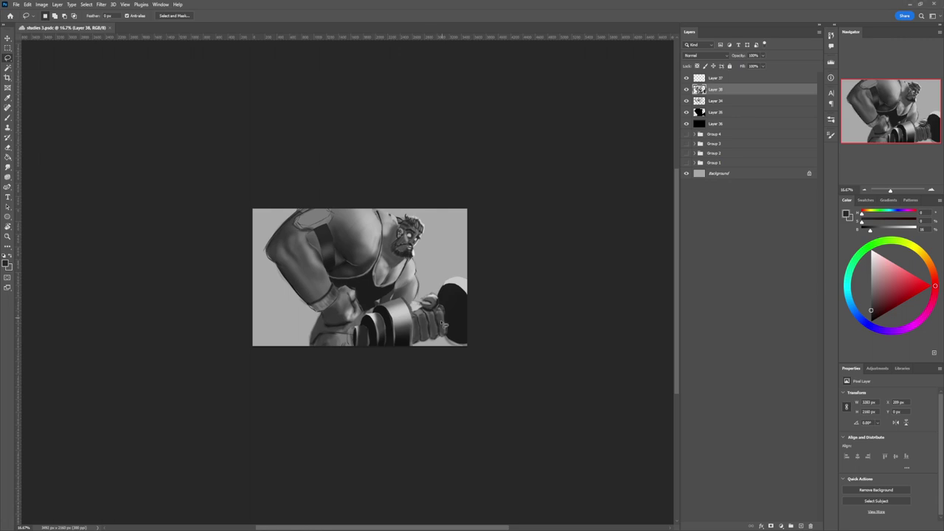
# - Add a new empty layer directly above Layer 36 for the background shading
pyautogui.press('z')
pyautogui.moveTo(410, 341)
pyautogui.mouseDown()
pyautogui.moveTo(380, 311)
pyautogui.moveTo(367, 318)
pyautogui.moveTo(378, 323)
pyautogui.moveTo(383, 312)
pyautogui.mouseUp()
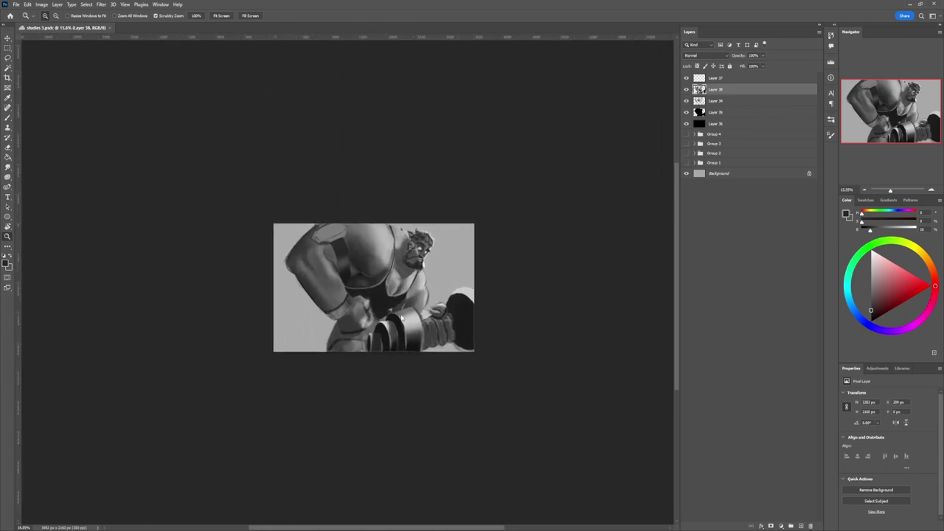
pyautogui.press('b')
pyautogui.click(717, 125)
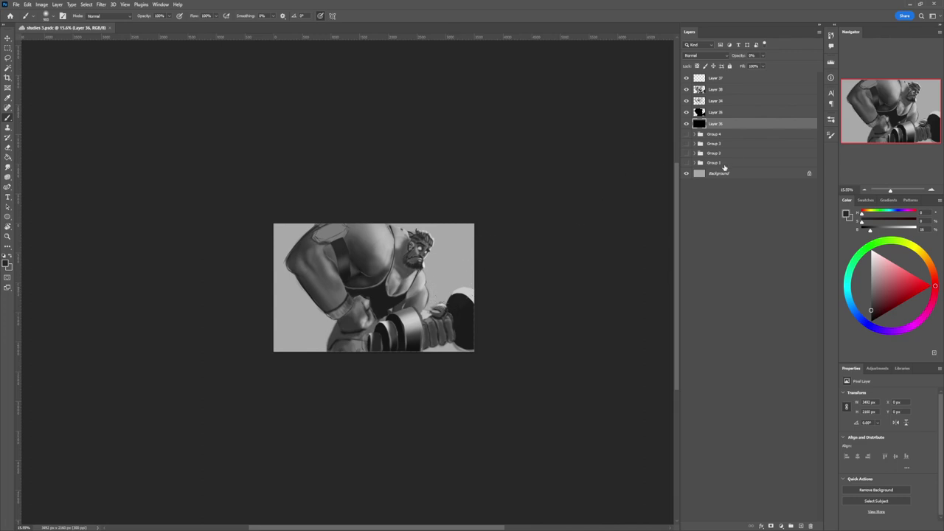
pyautogui.hotkey('ctrl', 'shift', 'alt', 'n')
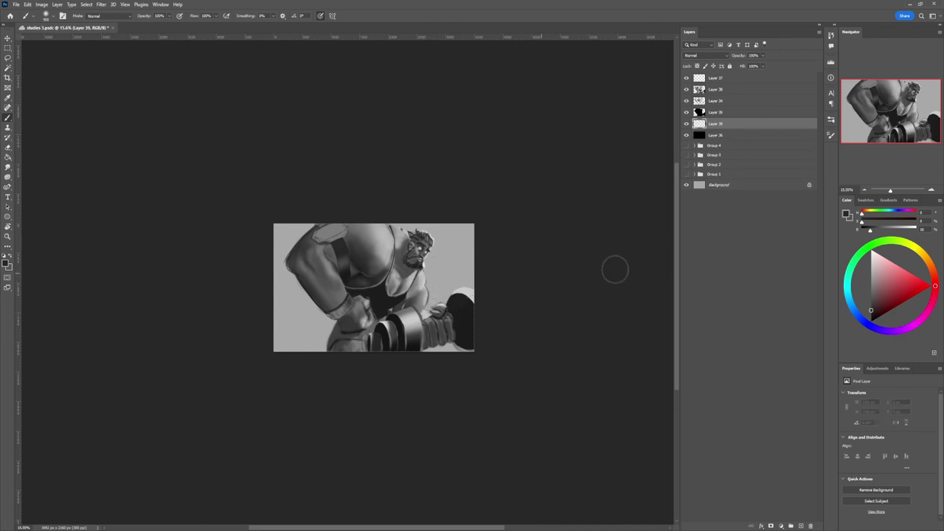
# - Paint soft near-black background shadows behind the far arm and weight and beside the near forearm, using increasingly large brushes
pyautogui.moveTo(441, 301); pyautogui.dragTo(500, 285)
pyautogui.press(']')
pyautogui.press(']')
pyautogui.press(']')
pyautogui.moveTo(415, 312)
pyautogui.mouseDown()
pyautogui.moveTo(461, 307)
pyautogui.moveTo(449, 299)
pyautogui.moveTo(502, 287)
pyautogui.mouseUp()
pyautogui.press(']')
pyautogui.press(']')
pyautogui.press(']')
pyautogui.press(']')
pyautogui.press(']')
pyautogui.press(']')
pyautogui.moveTo(401, 308)
pyautogui.mouseDown()
pyautogui.moveTo(487, 285)
pyautogui.moveTo(399, 304)
pyautogui.moveTo(411, 301)
pyautogui.moveTo(410, 311)
pyautogui.moveTo(276, 307)
pyautogui.moveTo(352, 321)
pyautogui.moveTo(253, 314)
pyautogui.moveTo(330, 338)
pyautogui.moveTo(301, 322)
pyautogui.mouseUp()
# - Resize the brush and paint a soft dark background shadow beside the near thigh
pyautogui.press('[')
pyautogui.press('[')
pyautogui.press('[')
pyautogui.press('[')
pyautogui.press('[')
pyautogui.press('[')
pyautogui.press('[')
pyautogui.press('[')
pyautogui.press('[')
pyautogui.press('[')
pyautogui.press('[')
pyautogui.press('[')
pyautogui.press('[')
pyautogui.press('[')
pyautogui.press('[')
pyautogui.press('[')
pyautogui.press('[')
pyautogui.press('[')
pyautogui.press('[')
pyautogui.press('[')
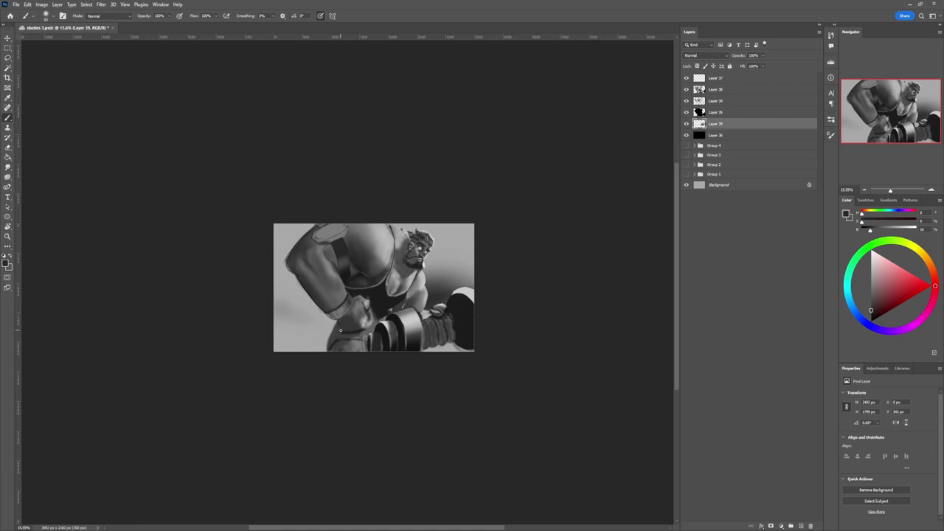
pyautogui.press(']')
pyautogui.press(']')
pyautogui.press(']')
pyautogui.press(']')
pyautogui.press(']')
pyautogui.press(']')
pyautogui.press(']')
pyautogui.press(']')
pyautogui.press(']')
pyautogui.press(']')
pyautogui.press(']')
pyautogui.press(']')
pyautogui.press(']')
pyautogui.press(']')
pyautogui.press(']')
pyautogui.press(']')
pyautogui.press(']')
pyautogui.press(']')
pyautogui.press(']')
pyautogui.press(']')
pyautogui.moveTo(324, 335)
pyautogui.mouseDown()
pyautogui.moveTo(350, 332)
pyautogui.moveTo(322, 330)
pyautogui.moveTo(303, 389)
pyautogui.moveTo(313, 319)
pyautogui.mouseUp()
# - Rework the shadow beside the near thigh with a smaller brush, a mid grey and tones sampled from the background
pyautogui.press('[')
pyautogui.press('[')
pyautogui.press('[')
pyautogui.press('[')
pyautogui.press('[')
pyautogui.press('[')
pyautogui.press('[')
pyautogui.press('[')
pyautogui.press('[')
pyautogui.press('[')
pyautogui.press('[')
pyautogui.press('[')
pyautogui.press('[')
pyautogui.press('[')
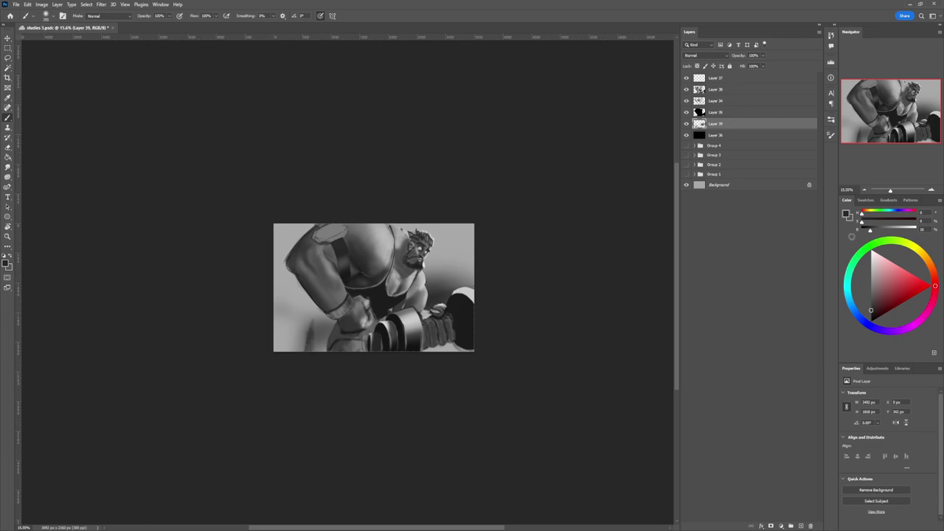
pyautogui.moveTo(875, 299); pyautogui.dragTo(840, 287)
pyautogui.moveTo(335, 325)
pyautogui.mouseDown()
pyautogui.moveTo(304, 364)
pyautogui.moveTo(314, 323)
pyautogui.moveTo(335, 329)
pyautogui.moveTo(322, 374)
pyautogui.mouseUp()
pyautogui.keyDown('alt'); pyautogui.click(324, 327); pyautogui.keyUp('alt')
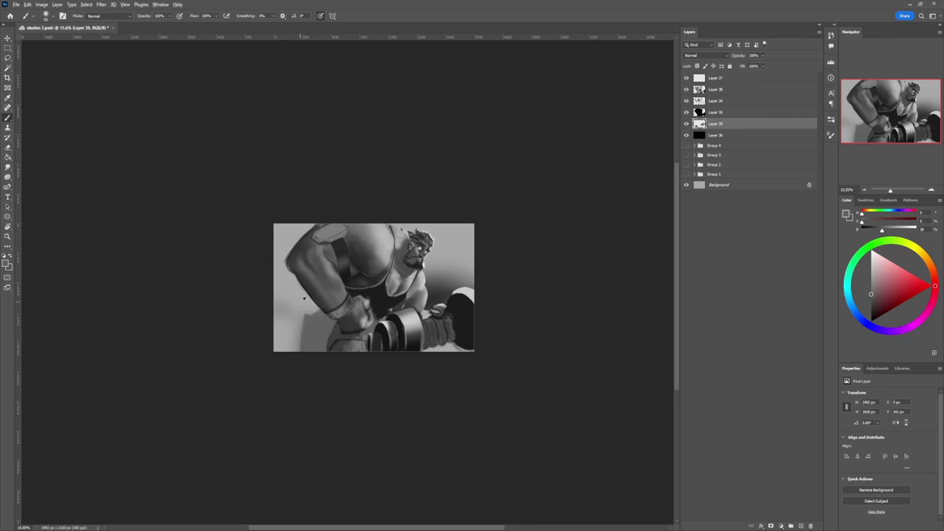
pyautogui.keyDown('alt'); pyautogui.click(299, 305); pyautogui.keyUp('alt')
pyautogui.moveTo(293, 350)
pyautogui.mouseDown()
pyautogui.moveTo(303, 317)
pyautogui.moveTo(305, 347)
pyautogui.moveTo(308, 317)
pyautogui.moveTo(310, 355)
pyautogui.moveTo(317, 313)
pyautogui.mouseUp()
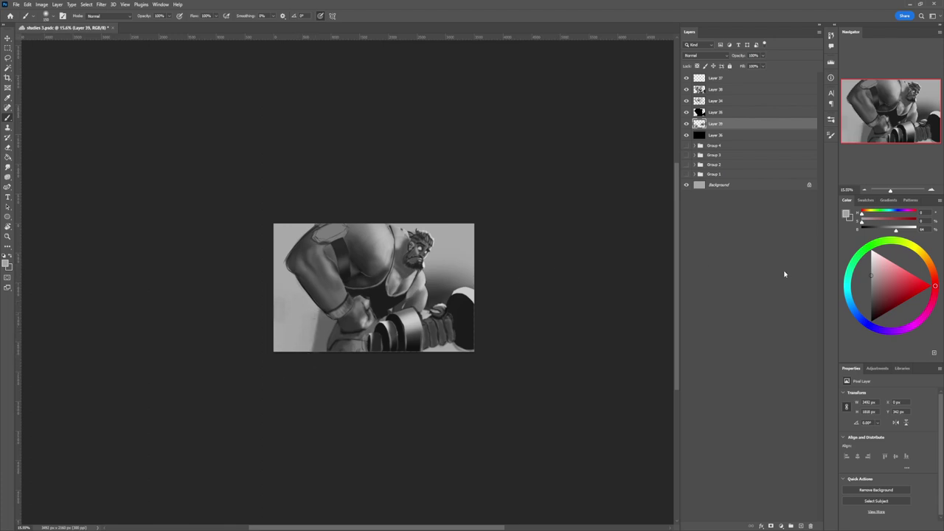
# - Extend the background shadow from the near thigh toward the canvas's lower corner with near-black and a larger brush
pyautogui.click(871, 266)
pyautogui.click(860, 298)
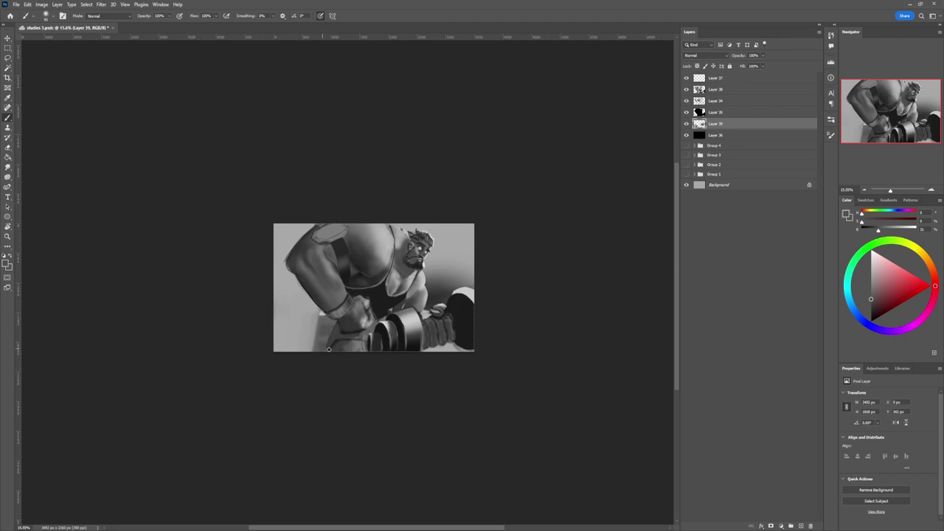
pyautogui.click(871, 311)
pyautogui.moveTo(329, 332)
pyautogui.mouseDown()
pyautogui.moveTo(321, 348)
pyautogui.moveTo(331, 338)
pyautogui.moveTo(319, 314)
pyautogui.moveTo(307, 355)
pyautogui.moveTo(319, 333)
pyautogui.moveTo(301, 347)
pyautogui.moveTo(319, 317)
pyautogui.moveTo(302, 352)
pyautogui.moveTo(311, 329)
pyautogui.moveTo(289, 345)
pyautogui.mouseUp()
pyautogui.press(']')
pyautogui.press(']')
pyautogui.press(']')
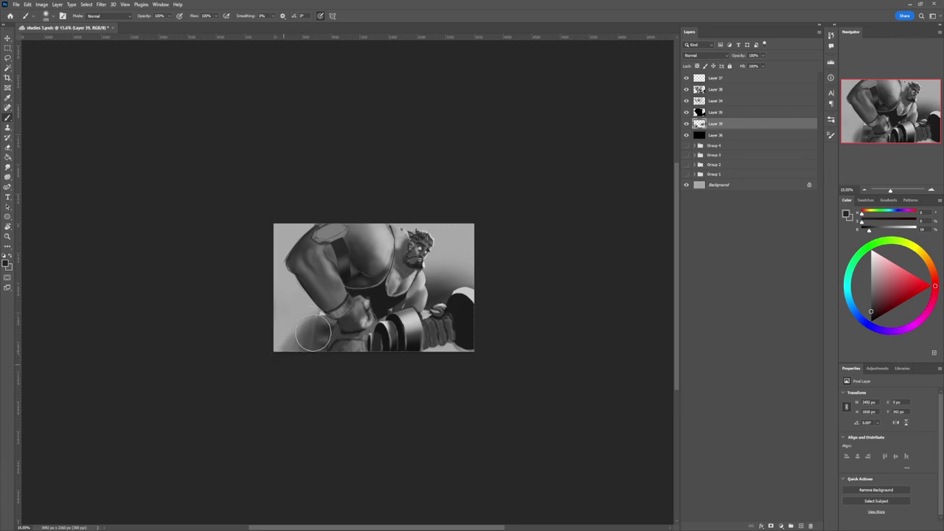
pyautogui.moveTo(297, 358)
pyautogui.mouseDown()
pyautogui.moveTo(304, 348)
pyautogui.moveTo(316, 382)
pyautogui.moveTo(214, 374)
pyautogui.mouseUp()
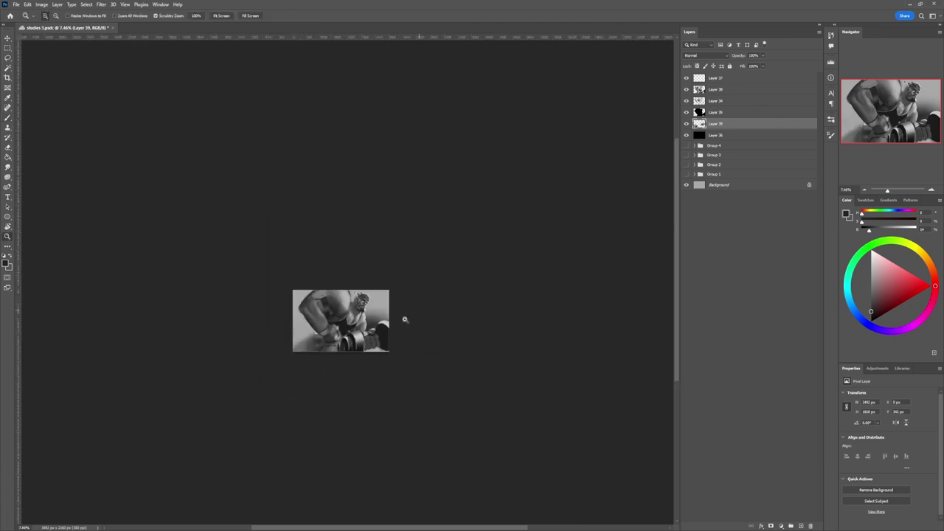
# - On Layer 37, touch up the shading beside the strap on the near shoulder with a smaller brush and a sampled mid grey
pyautogui.moveTo(339, 328); pyautogui.dragTo(399, 315)
pyautogui.moveTo(308, 325); pyautogui.dragTo(363, 335)
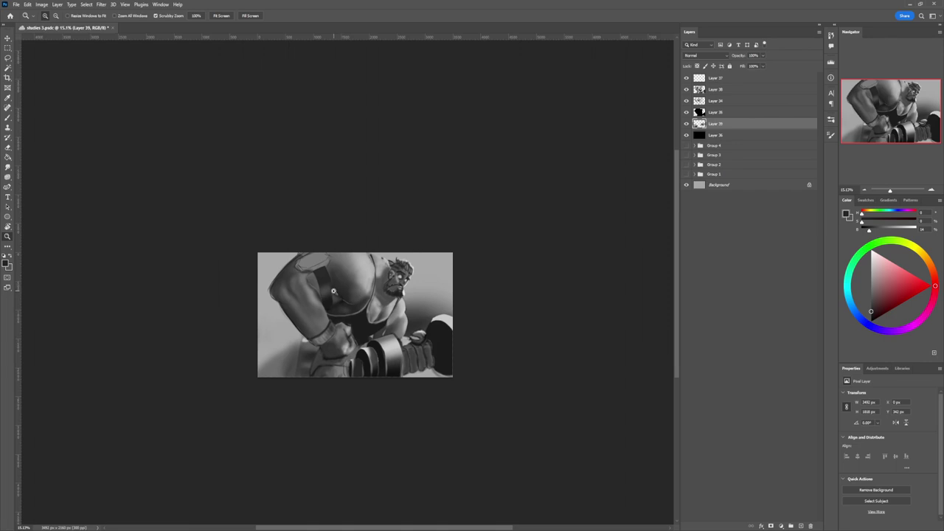
pyautogui.press('b')
pyautogui.keyDown('alt'); pyautogui.click(307, 277); pyautogui.keyUp('alt')
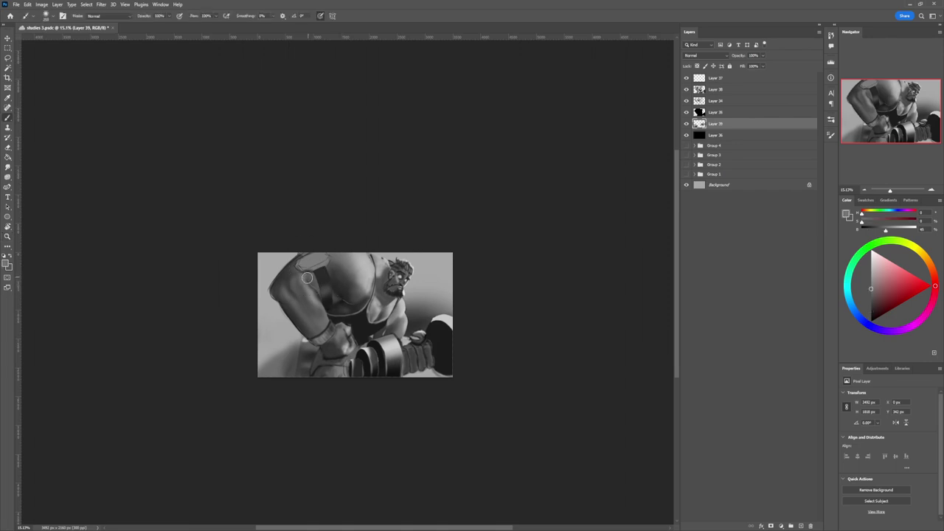
pyautogui.moveTo(308, 277); pyautogui.dragTo(311, 279)
pyautogui.press('[')
pyautogui.press('[')
pyautogui.press('[')
pyautogui.press('[')
pyautogui.press('[')
pyautogui.click(713, 77)
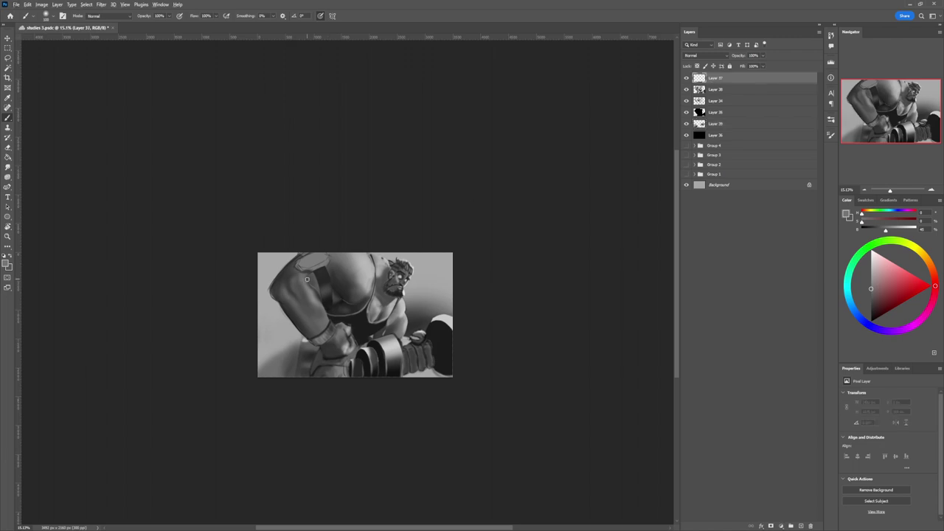
pyautogui.moveTo(308, 278); pyautogui.dragTo(304, 278)
# - Sample a lighter skin tone and brighten the upper chest with a much larger soft brush
pyautogui.keyDown('alt'); pyautogui.click(360, 275); pyautogui.keyUp('alt')
pyautogui.press(']')
pyautogui.press(']')
pyautogui.press(']')
pyautogui.press(']')
pyautogui.press(']')
pyautogui.press(']')
pyautogui.press(']')
pyautogui.press(']')
pyautogui.moveTo(351, 272); pyautogui.dragTo(352, 269)
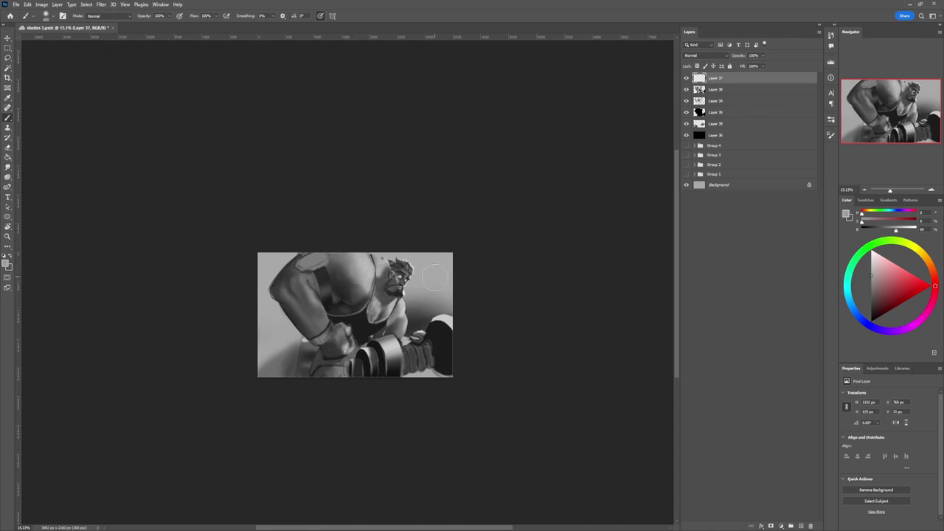
# - On Layer 39, paint blurred mid-grey shapes in the background beside the head, reducing the brush size for smaller shapes
pyautogui.click(714, 126)
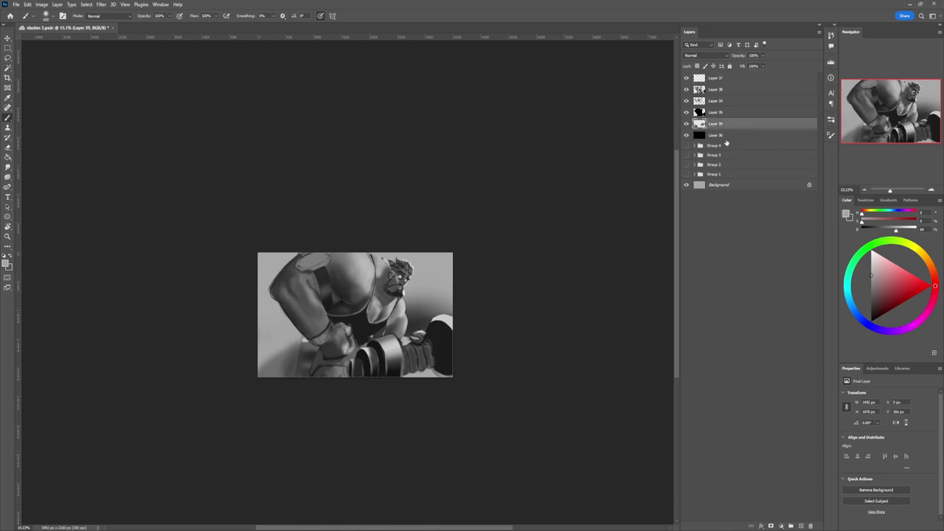
pyautogui.click(871, 290)
pyautogui.moveTo(400, 247)
pyautogui.mouseDown()
pyautogui.moveTo(412, 264)
pyautogui.moveTo(411, 280)
pyautogui.moveTo(412, 260)
pyautogui.moveTo(423, 270)
pyautogui.moveTo(428, 258)
pyautogui.moveTo(424, 268)
pyautogui.moveTo(392, 272)
pyautogui.moveTo(444, 270)
pyautogui.moveTo(428, 243)
pyautogui.moveTo(430, 264)
pyautogui.moveTo(439, 236)
pyautogui.moveTo(428, 266)
pyautogui.moveTo(427, 255)
pyautogui.moveTo(415, 264)
pyautogui.moveTo(416, 253)
pyautogui.moveTo(408, 263)
pyautogui.moveTo(401, 251)
pyautogui.moveTo(388, 260)
pyautogui.moveTo(390, 252)
pyautogui.moveTo(385, 268)
pyautogui.moveTo(431, 261)
pyautogui.mouseUp()
pyautogui.press('[')
pyautogui.press('[')
pyautogui.press('[')
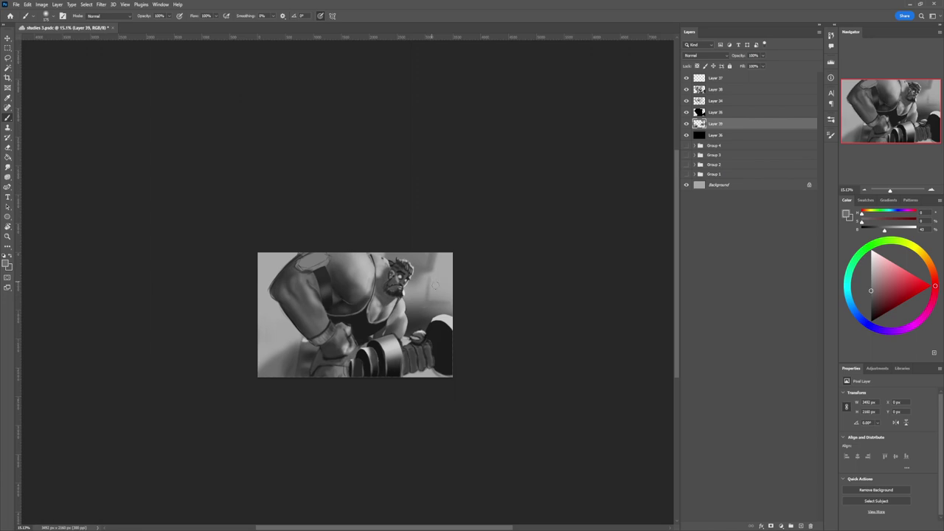
pyautogui.moveTo(432, 281)
pyautogui.mouseDown()
pyautogui.moveTo(435, 292)
pyautogui.moveTo(436, 262)
pyautogui.mouseUp()
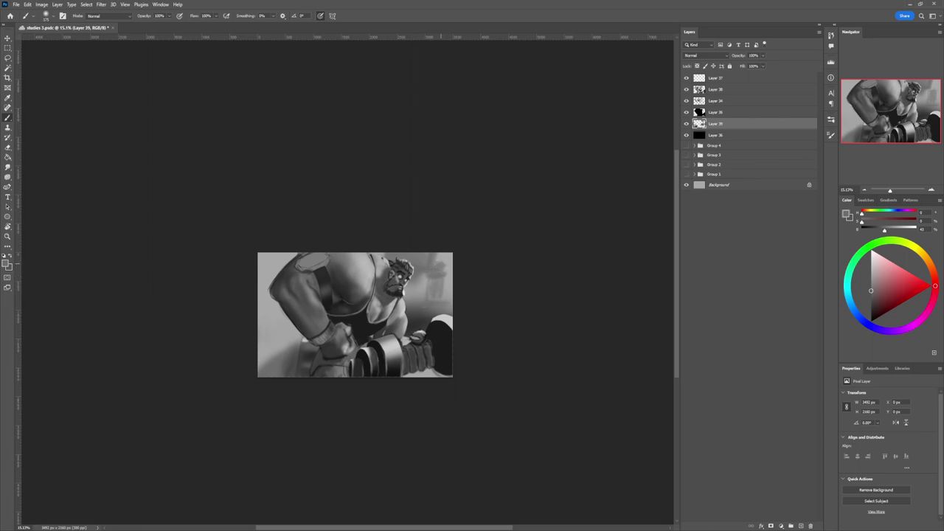
# - Add lighter grey patches between the blurred background shapes beside the head
pyautogui.click(871, 280)
pyautogui.click(871, 268)
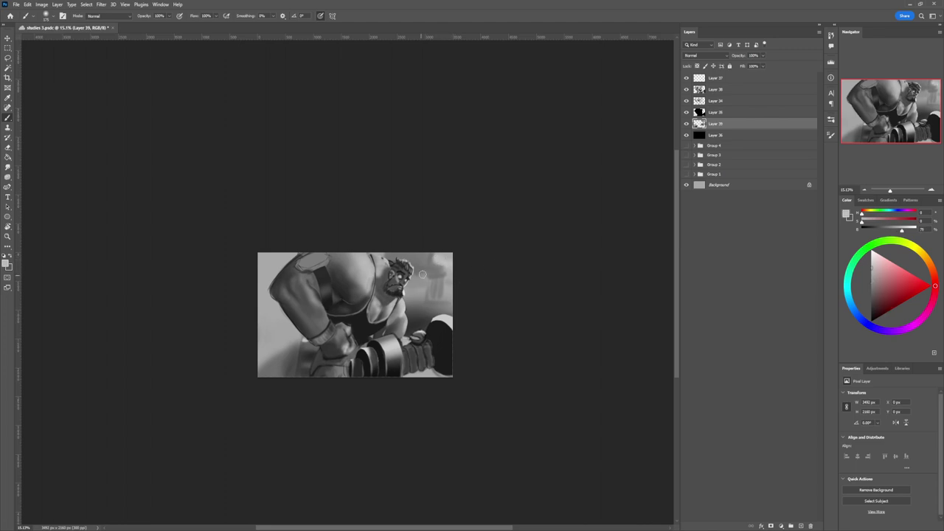
pyautogui.moveTo(423, 277); pyautogui.dragTo(421, 283)
# - Paint soft dark shapes in the background between the far shoulder and the weight
pyautogui.click(870, 306)
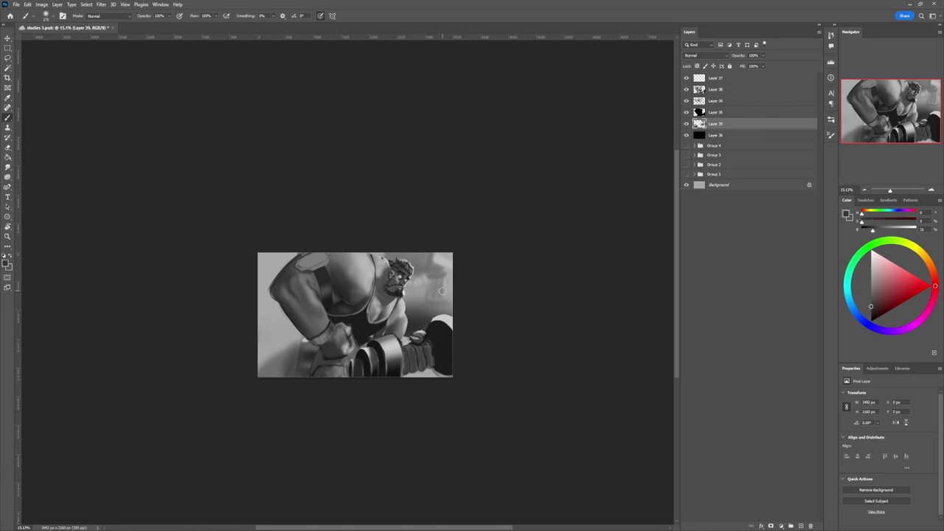
pyautogui.moveTo(434, 298)
pyautogui.mouseDown()
pyautogui.moveTo(448, 305)
pyautogui.moveTo(437, 323)
pyautogui.moveTo(409, 296)
pyautogui.moveTo(420, 316)
pyautogui.mouseUp()
pyautogui.press(']')
pyautogui.press(']')
pyautogui.press(']')
# - Refine the blurred background shapes beside the far shoulder with a smaller brush and mid, dark and light greys
pyautogui.click(871, 282)
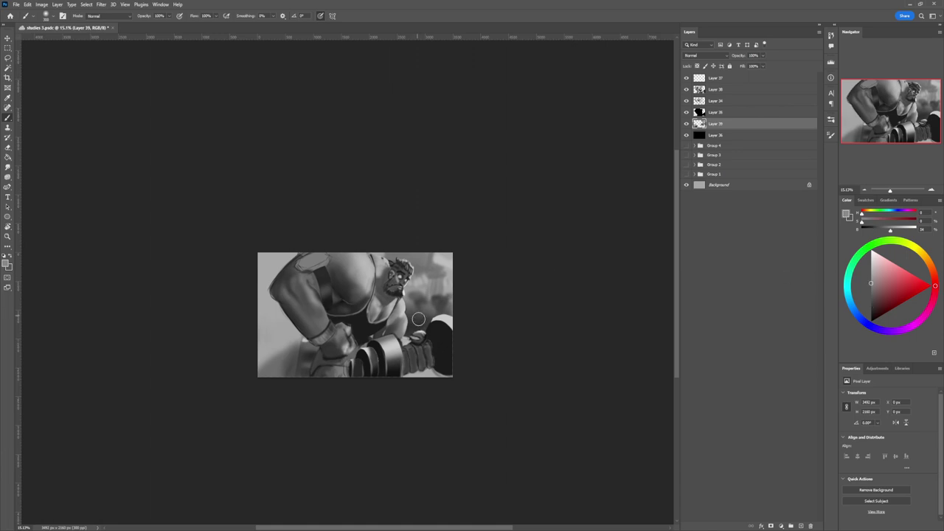
pyautogui.press('[')
pyautogui.press('[')
pyautogui.press('[')
pyautogui.click(871, 314)
pyautogui.moveTo(410, 307)
pyautogui.mouseDown()
pyautogui.moveTo(449, 299)
pyautogui.moveTo(424, 304)
pyautogui.mouseUp()
pyautogui.click(871, 268)
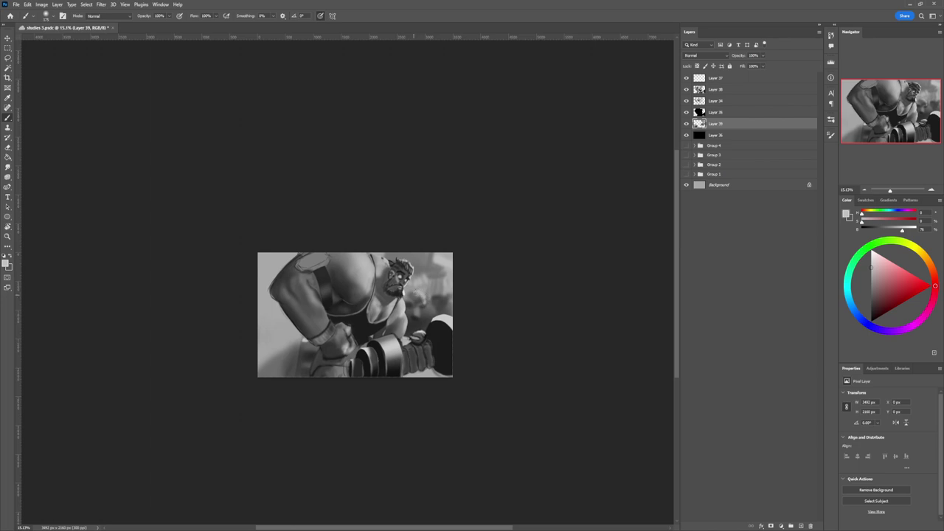
# - Paint dark grey shapes in the background behind the near shoulder, along the canvas edge
pyautogui.press('z')
pyautogui.keyDown('alt'); pyautogui.click(338, 310); pyautogui.keyUp('alt')
pyautogui.keyDown('alt'); pyautogui.click(338, 311); pyautogui.keyUp('alt')
pyautogui.click(349, 335)
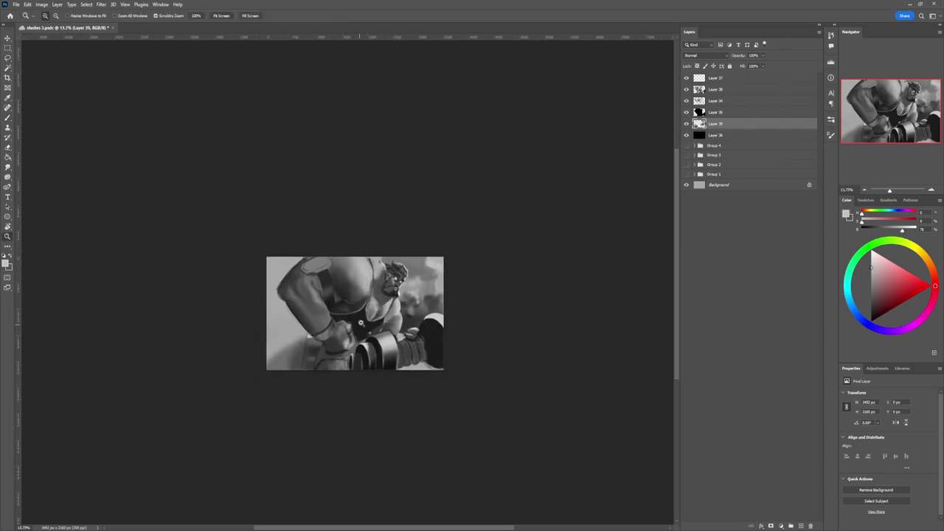
pyautogui.press('b')
pyautogui.click(870, 300)
pyautogui.moveTo(266, 273); pyautogui.dragTo(268, 304)
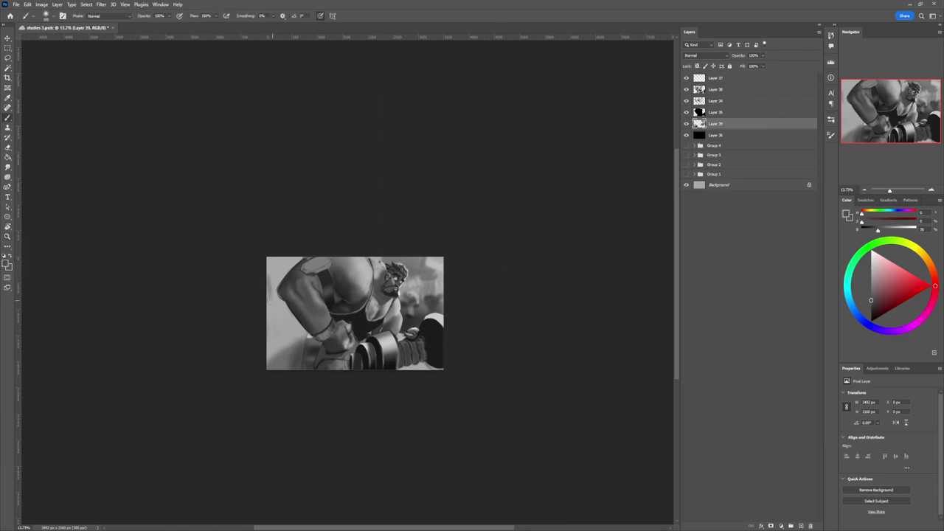
pyautogui.click(274, 274)
# - Add smaller dark grey shapes to the background behind the near upper arm, varying the brush size
pyautogui.press('[')
pyautogui.press('[')
pyautogui.press('[')
pyautogui.press('[')
pyautogui.press('[')
pyautogui.press('[')
pyautogui.press('[')
pyautogui.press('[')
pyautogui.press('[')
pyautogui.press('[')
pyautogui.press('[')
pyautogui.press('[')
pyautogui.press('[')
pyautogui.press('[')
pyautogui.press('[')
pyautogui.press('[')
pyautogui.moveTo(273, 269); pyautogui.dragTo(273, 278)
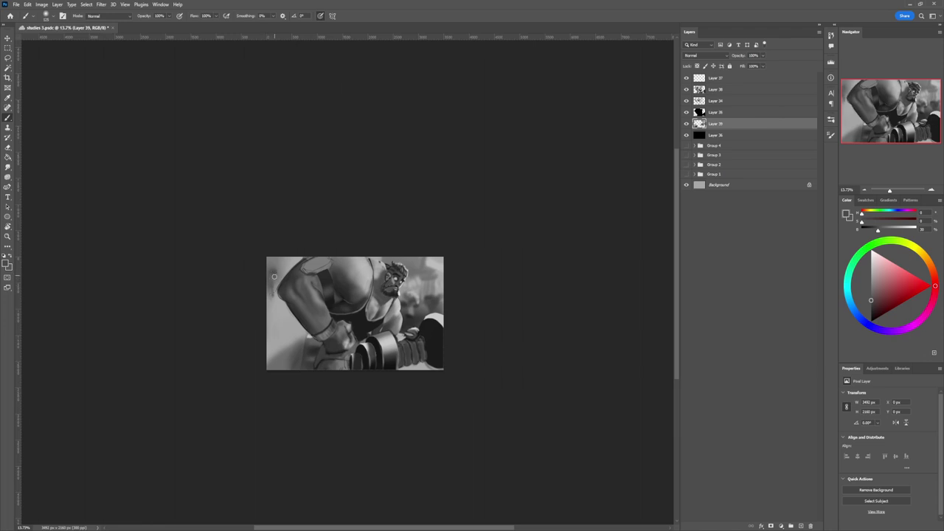
pyautogui.press(']')
pyautogui.press(']')
pyautogui.press(']')
pyautogui.moveTo(277, 301); pyautogui.dragTo(283, 295)
# - Rework the background behind the near arm with a lighter grey and draw thin curved lines across the floor area
pyautogui.press('[')
pyautogui.press('[')
pyautogui.click(871, 278)
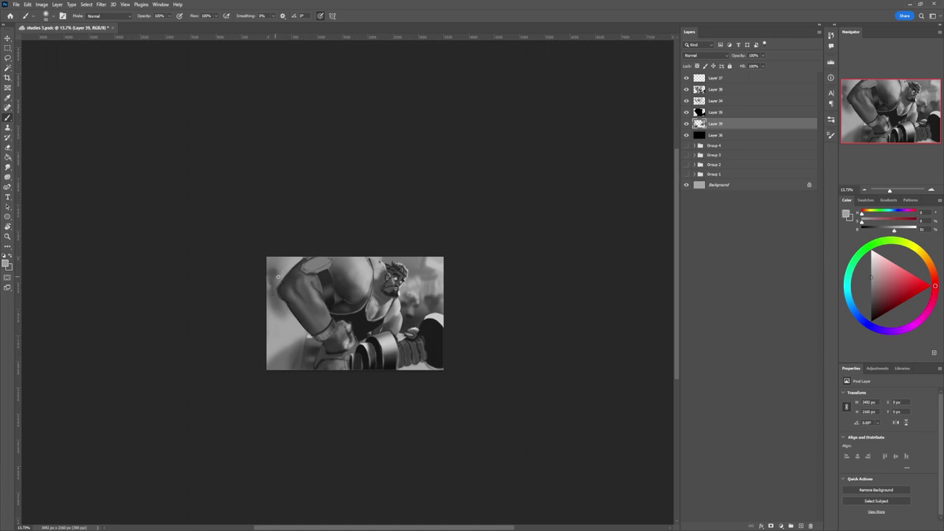
pyautogui.press(']')
pyautogui.press(']')
pyautogui.press(']')
pyautogui.press(']')
pyautogui.press(']')
pyautogui.press(']')
pyautogui.press(']')
pyautogui.moveTo(274, 300); pyautogui.dragTo(276, 311)
# - Darken the canvas's lower corner beside the near thigh with near-black and a very large soft brush
pyautogui.click(871, 311)
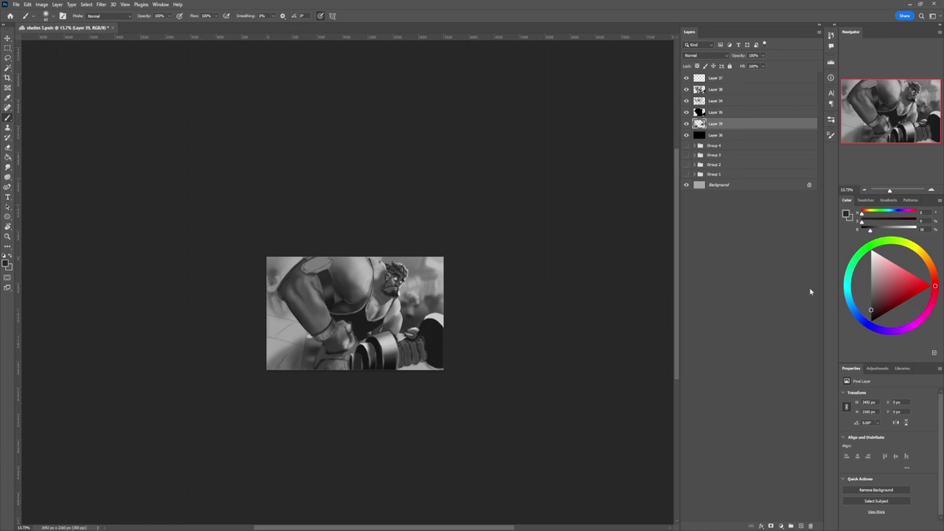
pyautogui.press(']')
pyautogui.press(']')
pyautogui.press(']')
pyautogui.press(']')
pyautogui.press(']')
pyautogui.press(']')
pyautogui.press(']')
pyautogui.press(']')
pyautogui.press(']')
pyautogui.press(']')
pyautogui.press(']')
pyautogui.press(']')
pyautogui.press(']')
pyautogui.press(']')
pyautogui.press(']')
pyautogui.press(']')
pyautogui.press(']')
pyautogui.press(']')
pyautogui.press(']')
pyautogui.press(']')
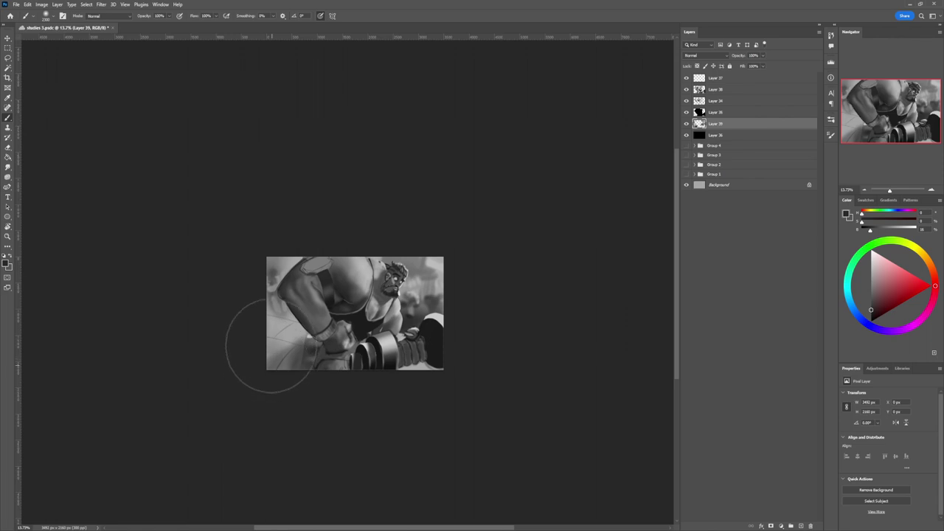
pyautogui.moveTo(270, 345); pyautogui.dragTo(267, 338)
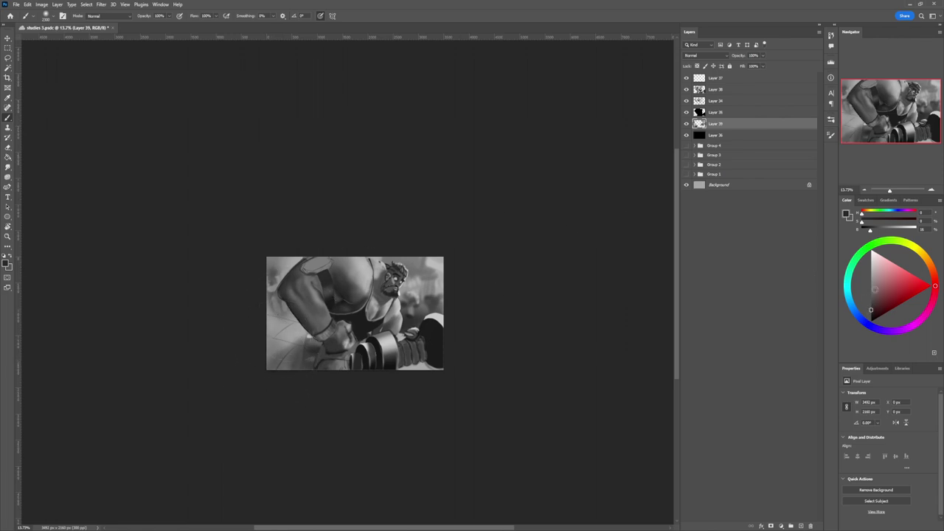
# - Choose a lighter grey and a very small brush, and accent the thin floor lines beside the near forearm
pyautogui.click(874, 271)
pyautogui.press('[')
pyautogui.press('[')
pyautogui.press('[')
pyautogui.press('[')
pyautogui.press('[')
pyautogui.press('[')
pyautogui.press('[')
pyautogui.press('[')
pyautogui.press('[')
pyautogui.press('[')
pyautogui.press('[')
pyautogui.press('[')
pyautogui.press('[')
pyautogui.press('[')
pyautogui.press('[')
pyautogui.press('[')
pyautogui.press('[')
pyautogui.press('[')
pyautogui.press('[')
pyautogui.press('[')
pyautogui.press('[')
pyautogui.press('[')
pyautogui.press('[')
pyautogui.press('[')
pyautogui.press('[')
# - Choose pure black and shade the floor area beside the near forearm with a very large soft brush
pyautogui.moveTo(874, 313); pyautogui.dragTo(870, 323)
pyautogui.press(']')
pyautogui.press(']')
pyautogui.press(']')
pyautogui.press(']')
pyautogui.press(']')
pyautogui.press(']')
pyautogui.press(']')
pyautogui.moveTo(303, 348)
pyautogui.mouseDown()
pyautogui.moveTo(283, 347)
pyautogui.moveTo(299, 346)
pyautogui.mouseUp()
# - Draw thin black lines across the floor area beside the near forearm with a very small brush, undoing one stray stroke
pyautogui.press('[')
pyautogui.press('[')
pyautogui.press('[')
pyautogui.press('[')
pyautogui.press('[')
pyautogui.press('[')
pyautogui.press('[')
pyautogui.press('[')
pyautogui.press('[')
pyautogui.press('[')
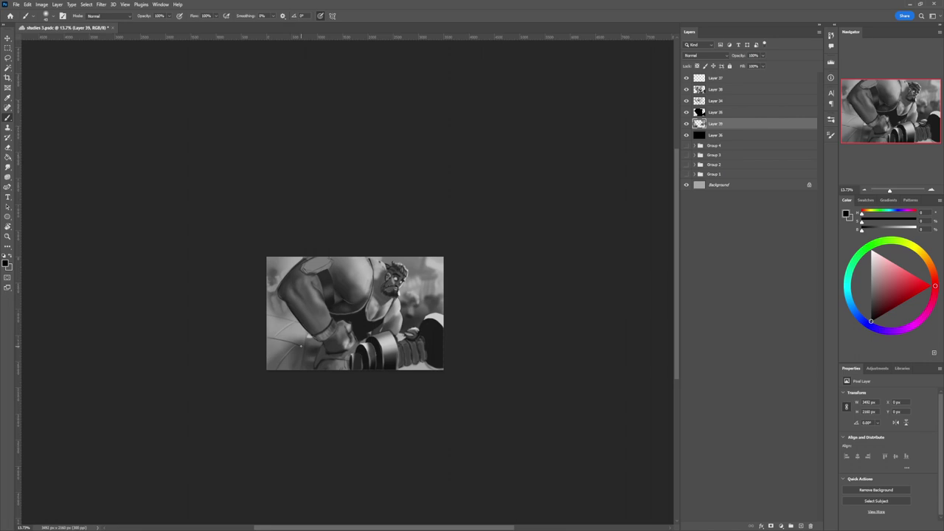
pyautogui.moveTo(295, 346); pyautogui.dragTo(270, 381)
pyautogui.hotkey('ctrl', 'z')
pyautogui.moveTo(303, 345); pyautogui.dragTo(268, 337)
# - Darken the background around the figure with black and a very large soft brush
pyautogui.press(']')
pyautogui.press(']')
pyautogui.press(']')
pyautogui.press(']')
pyautogui.press(']')
pyautogui.press(']')
pyautogui.press(']')
pyautogui.press(']')
pyautogui.press(']')
pyautogui.press(']')
pyautogui.press(']')
pyautogui.press(']')
pyautogui.press(']')
pyautogui.press(']')
pyautogui.press(']')
pyautogui.press(']')
pyautogui.press(']')
pyautogui.press(']')
pyautogui.press(']')
pyautogui.press(']')
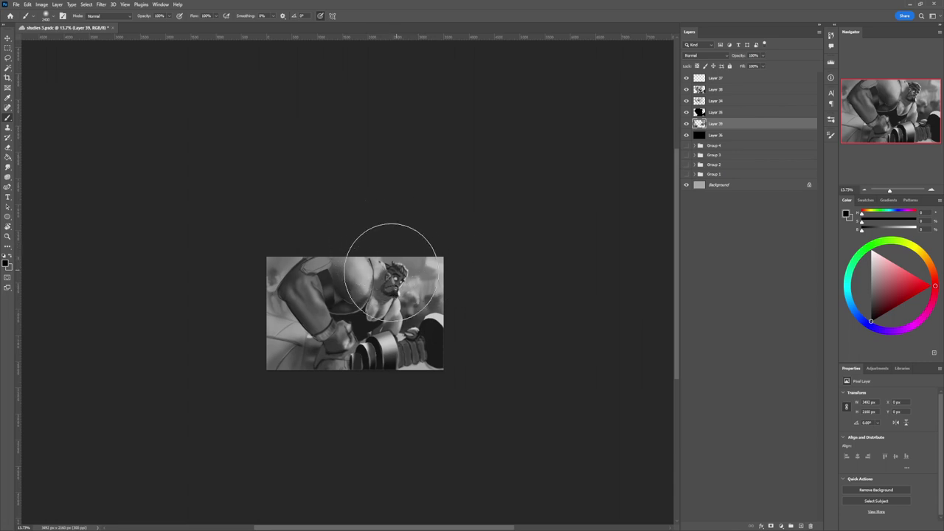
pyautogui.moveTo(375, 316); pyautogui.dragTo(410, 295)
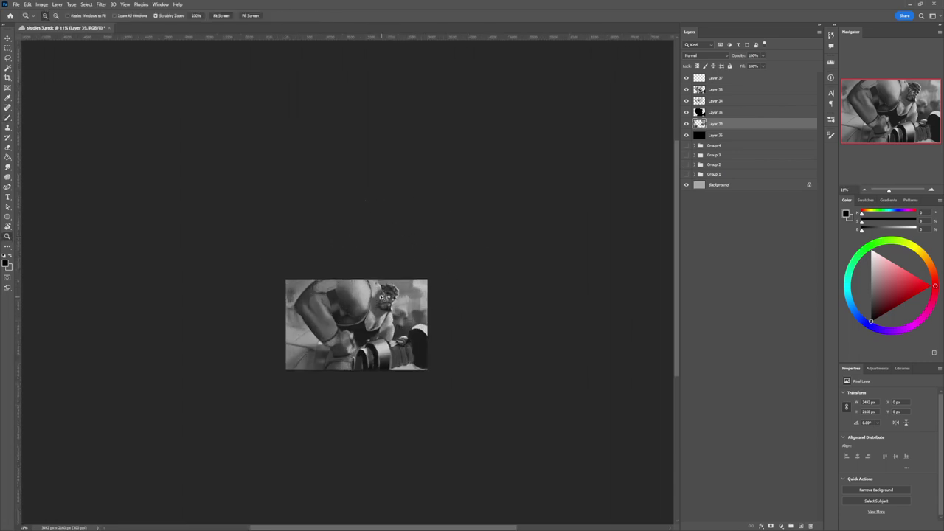
pyautogui.moveTo(373, 334); pyautogui.dragTo(380, 332)
pyautogui.moveTo(312, 384); pyautogui.dragTo(335, 354)
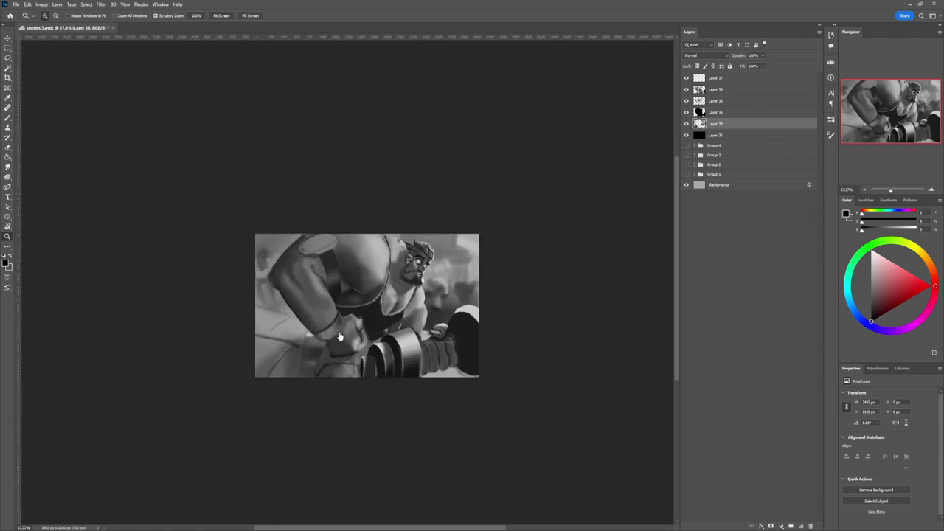
# - Try to shade the underside of the near fist in dark grey within a freehand selection on Layer 39
pyautogui.press('b')
pyautogui.press('[')
pyautogui.press('[')
pyautogui.press('[')
pyautogui.press('z')
pyautogui.moveTo(335, 361)
pyautogui.mouseDown()
pyautogui.moveTo(315, 343)
pyautogui.moveTo(367, 338)
pyautogui.moveTo(335, 358)
pyautogui.moveTo(369, 353)
pyautogui.moveTo(376, 341)
pyautogui.moveTo(366, 324)
pyautogui.moveTo(358, 343)
pyautogui.moveTo(334, 348)
pyautogui.moveTo(363, 352)
pyautogui.mouseUp()
pyautogui.press('l')
pyautogui.press('b')
pyautogui.keyDown('alt'); pyautogui.click(379, 320); pyautogui.keyUp('alt')
pyautogui.press('[')
pyautogui.press('[')
pyautogui.press('[')
pyautogui.press('[')
pyautogui.press('[')
pyautogui.press('[')
pyautogui.press('[')
pyautogui.press('[')
pyautogui.press('[')
pyautogui.press('[')
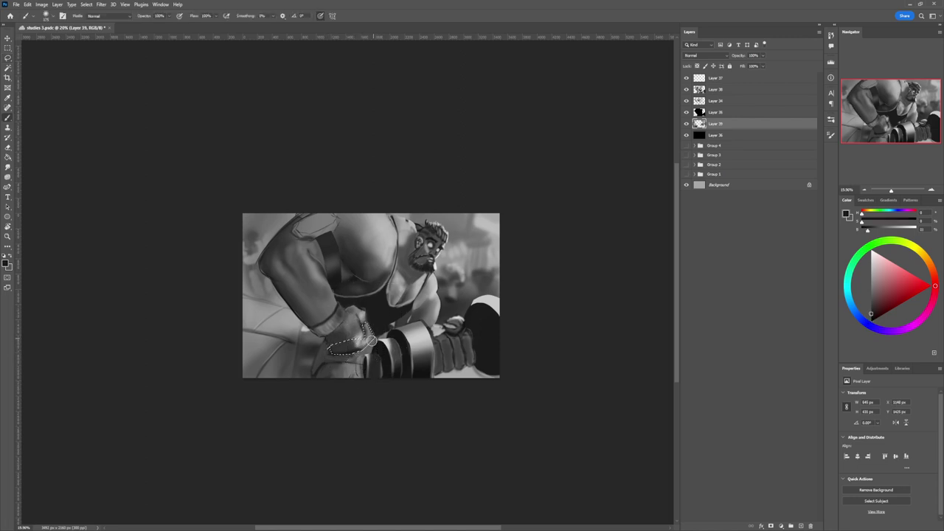
pyautogui.press('l')
pyautogui.click(307, 344)
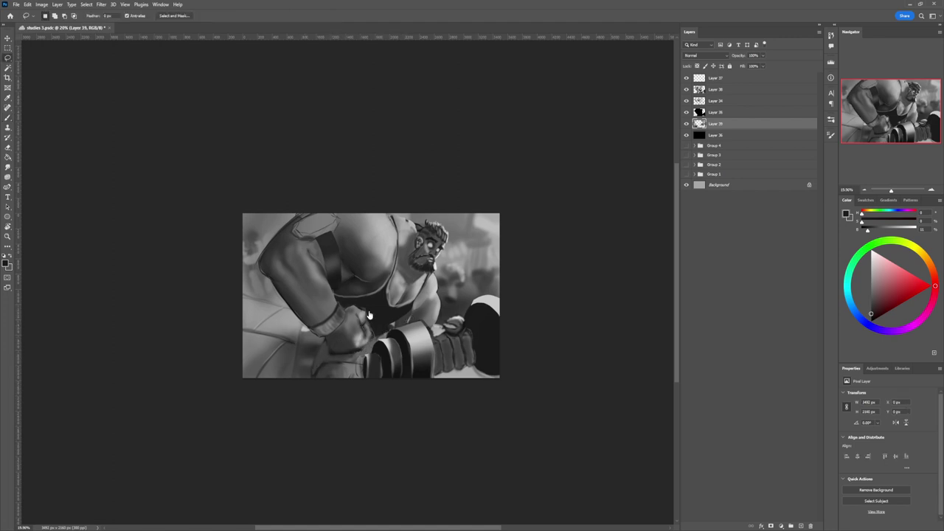
# - Switch to Layer 37 and blend the shading of the near fist with greys sampled from the hand
pyautogui.press('b')
pyautogui.keyDown('alt'); pyautogui.click(353, 333); pyautogui.keyUp('alt')
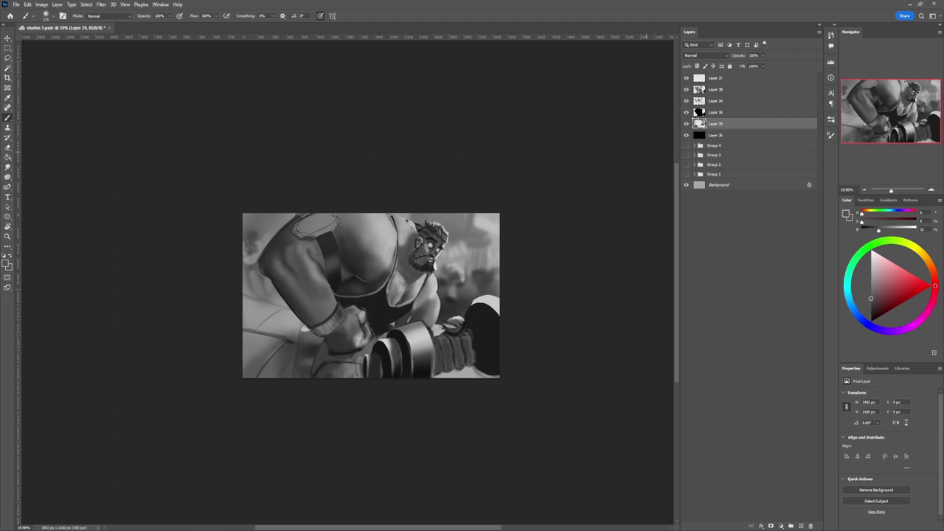
pyautogui.click(717, 79)
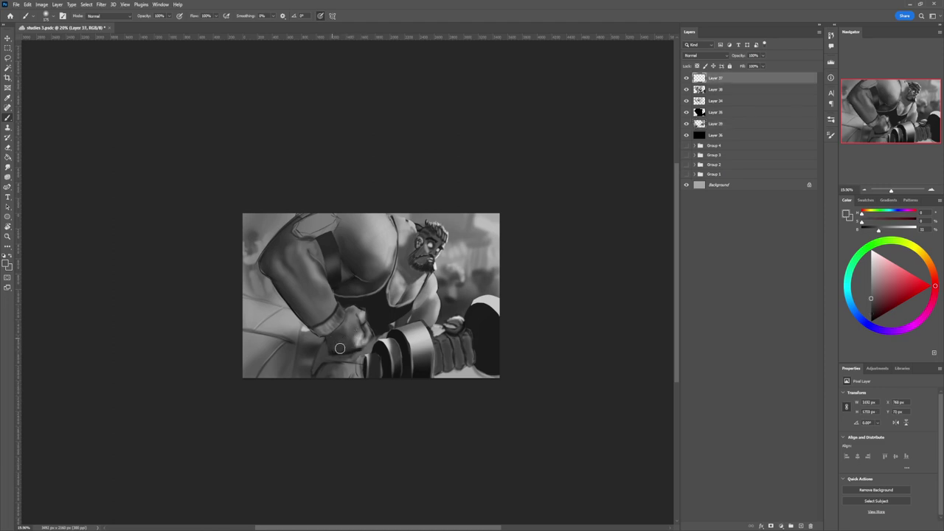
pyautogui.keyDown('alt'); pyautogui.click(347, 326); pyautogui.keyUp('alt')
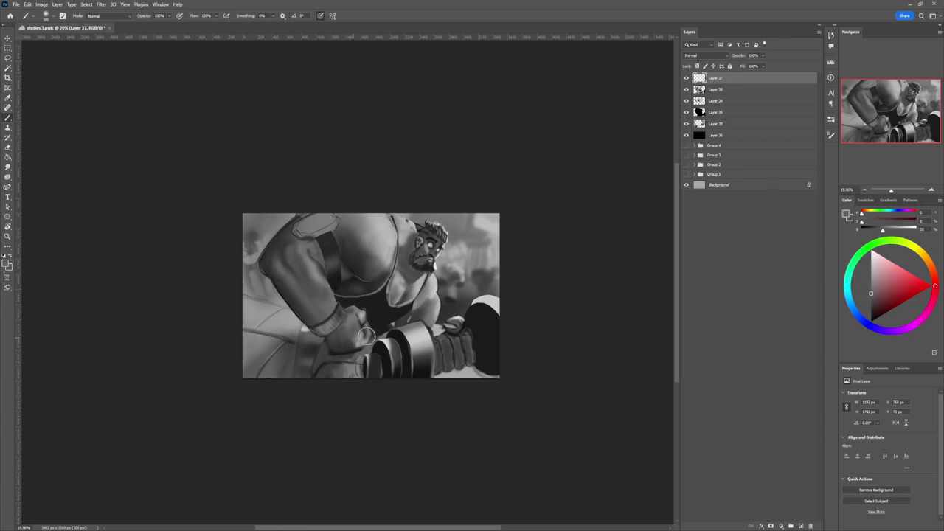
pyautogui.keyDown('alt'); pyautogui.click(350, 348); pyautogui.keyUp('alt')
# - Make a freehand selection around the underside of the near fist, shade inside it with dark grey, and deselect
pyautogui.press('l')
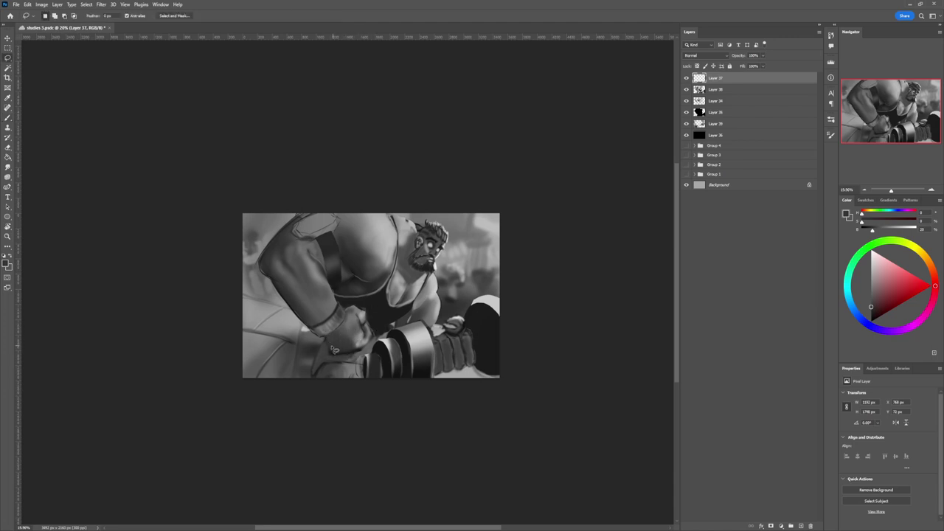
pyautogui.moveTo(324, 337)
pyautogui.mouseDown()
pyautogui.moveTo(330, 354)
pyautogui.moveTo(356, 357)
pyautogui.moveTo(367, 353)
pyautogui.moveTo(369, 322)
pyautogui.moveTo(360, 325)
pyautogui.mouseUp()
pyautogui.press('b')
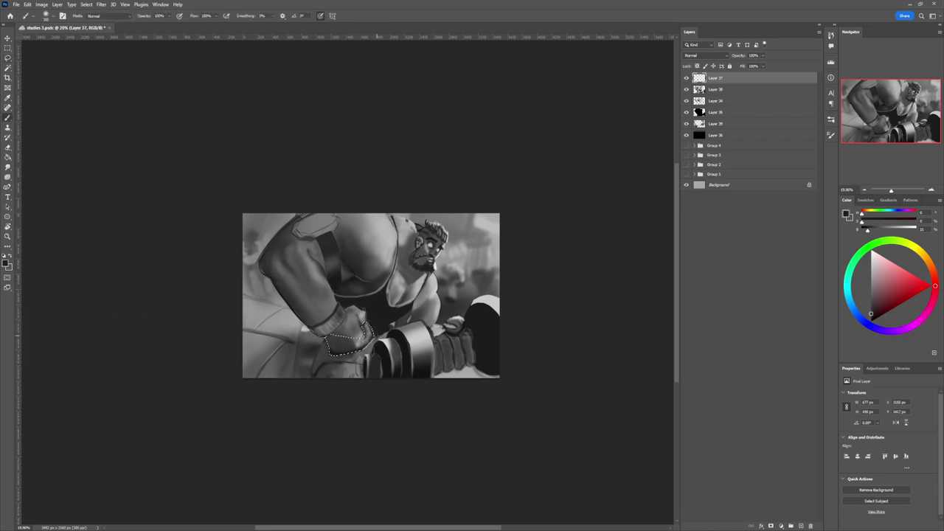
pyautogui.moveTo(377, 336)
pyautogui.mouseDown()
pyautogui.moveTo(335, 349)
pyautogui.moveTo(365, 344)
pyautogui.mouseUp()
pyautogui.keyDown('alt'); pyautogui.click(340, 343); pyautogui.keyUp('alt')
pyautogui.hotkey('ctrl', 'd')
# - Sample a mid grey from the far arm and lighten the wrapped grip of the weight with a smaller brush
pyautogui.press('l')
pyautogui.press('z')
pyautogui.moveTo(369, 347)
pyautogui.mouseDown()
pyautogui.moveTo(354, 375)
pyautogui.moveTo(407, 352)
pyautogui.moveTo(426, 357)
pyautogui.moveTo(477, 340)
pyautogui.moveTo(507, 319)
pyautogui.moveTo(521, 263)
pyautogui.moveTo(514, 287)
pyautogui.mouseUp()
pyautogui.press('b')
pyautogui.keyDown('alt'); pyautogui.click(443, 307); pyautogui.keyUp('alt')
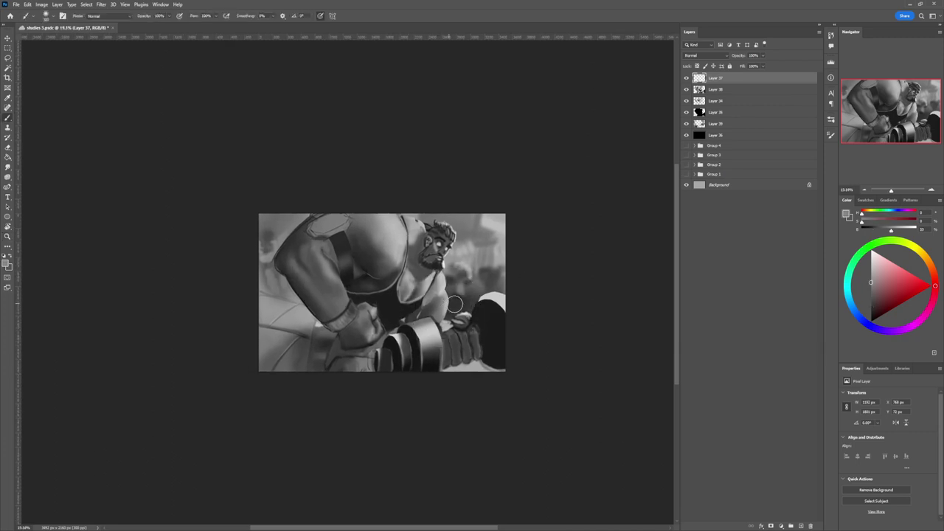
pyautogui.press('[')
pyautogui.press('[')
pyautogui.press('[')
pyautogui.press('[')
pyautogui.press('[')
pyautogui.moveTo(451, 342)
pyautogui.mouseDown()
pyautogui.moveTo(454, 360)
pyautogui.moveTo(456, 347)
pyautogui.mouseUp()
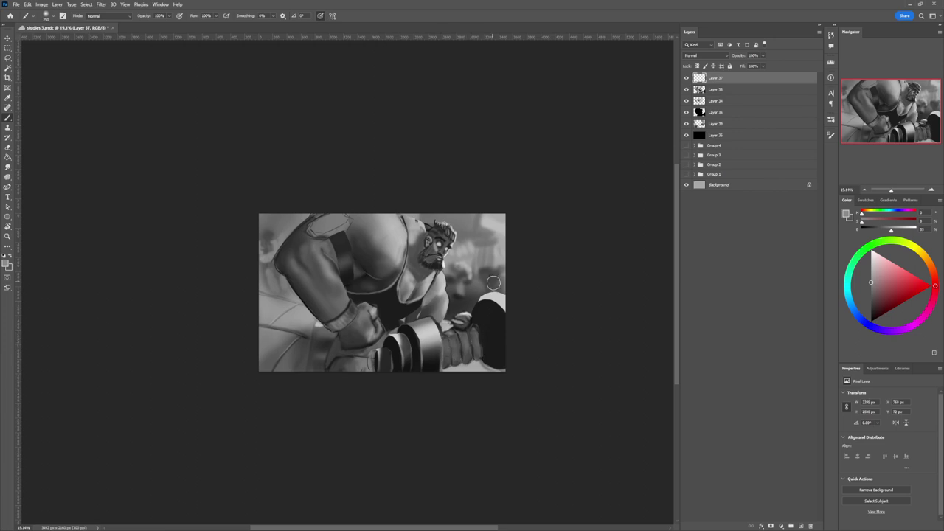
# - Choose a near-white of 94% brightness and paint highlights along the top of the near shoulder
pyautogui.press('z')
pyautogui.moveTo(459, 340); pyautogui.dragTo(421, 344)
pyautogui.click(469, 259)
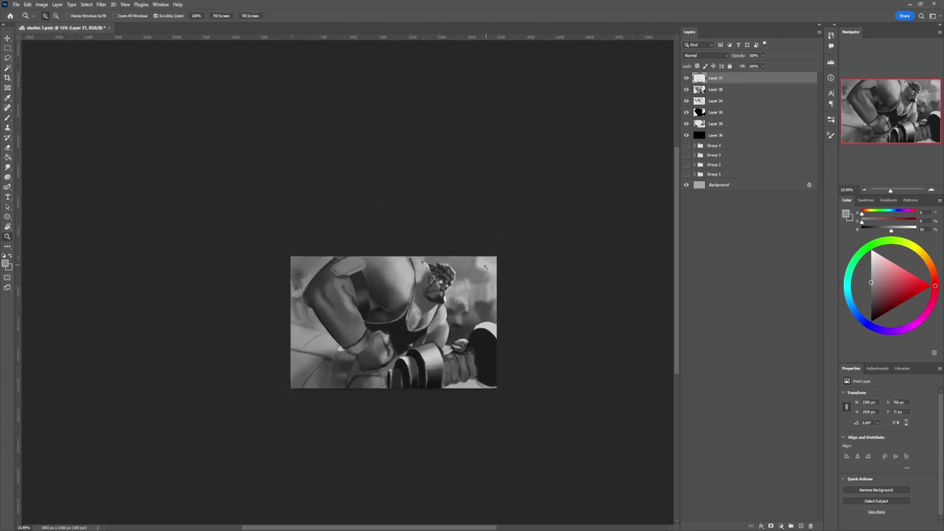
pyautogui.press('b')
pyautogui.moveTo(867, 264); pyautogui.dragTo(873, 252)
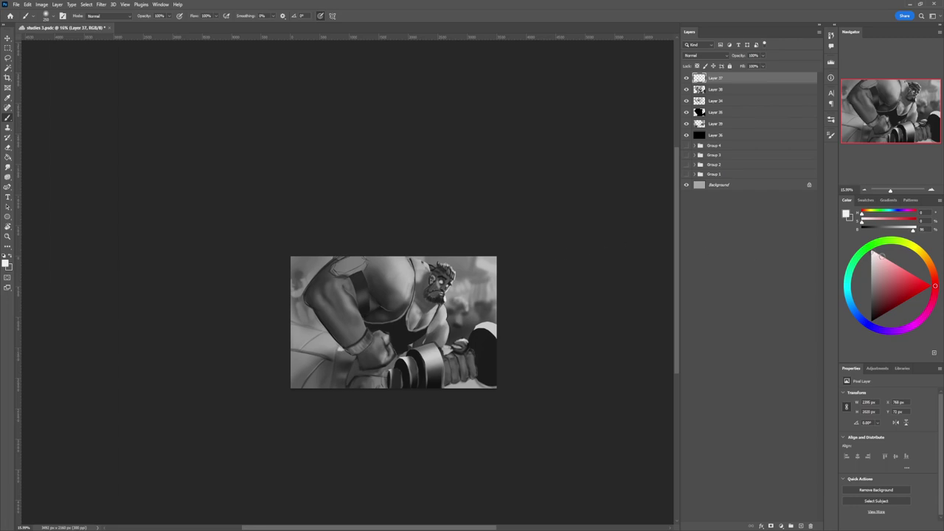
pyautogui.click(870, 254)
pyautogui.moveTo(424, 280)
pyautogui.mouseDown()
pyautogui.moveTo(420, 257)
pyautogui.moveTo(409, 280)
pyautogui.moveTo(399, 280)
pyautogui.moveTo(402, 265)
pyautogui.moveTo(391, 277)
pyautogui.moveTo(378, 248)
pyautogui.moveTo(382, 262)
pyautogui.mouseUp()
# - Adjust the brush size and add near-white highlights to the chest and the far upper arm
pyautogui.press(']')
pyautogui.press(']')
pyautogui.press(']')
pyautogui.press(']')
pyautogui.press(']')
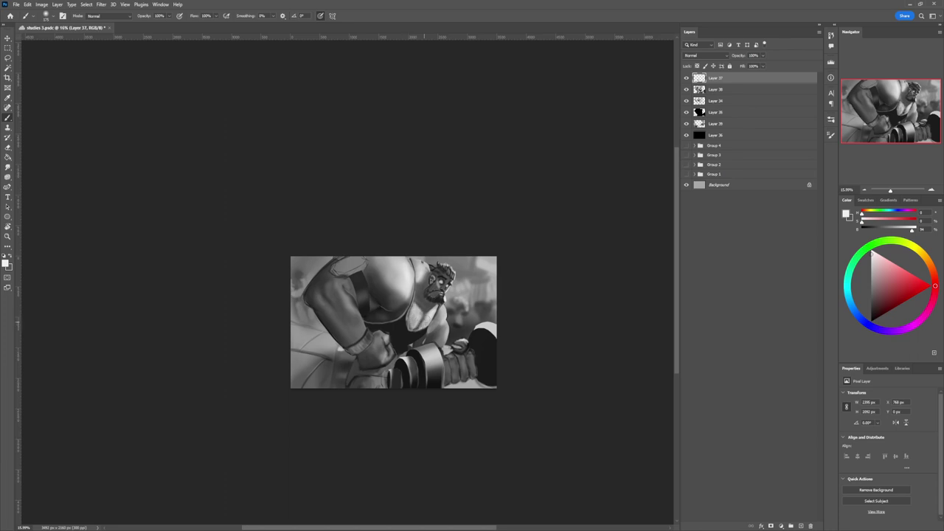
pyautogui.moveTo(413, 304); pyautogui.dragTo(413, 329)
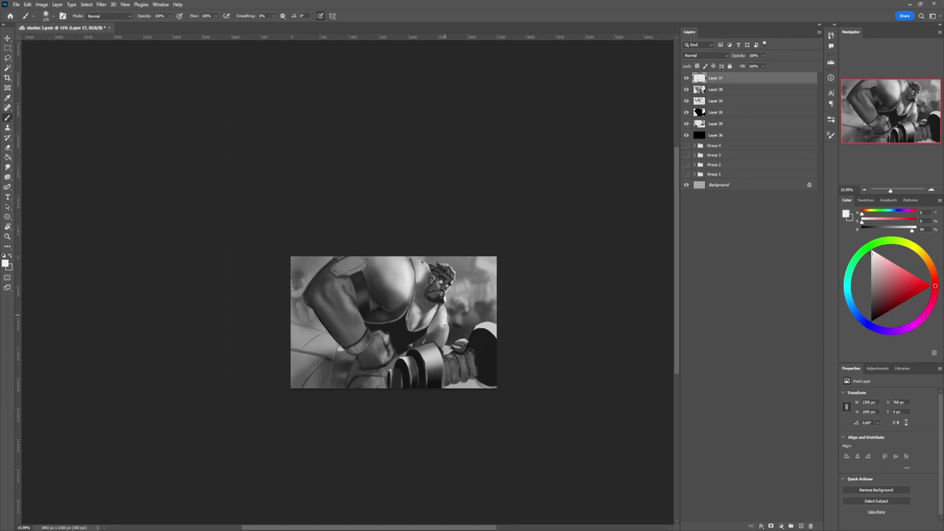
pyautogui.moveTo(442, 324); pyautogui.dragTo(429, 341)
# - Model the far arm's light and shadow with dark and light greys sampled from the arm
pyautogui.keyDown('alt'); pyautogui.click(418, 337); pyautogui.keyUp('alt')
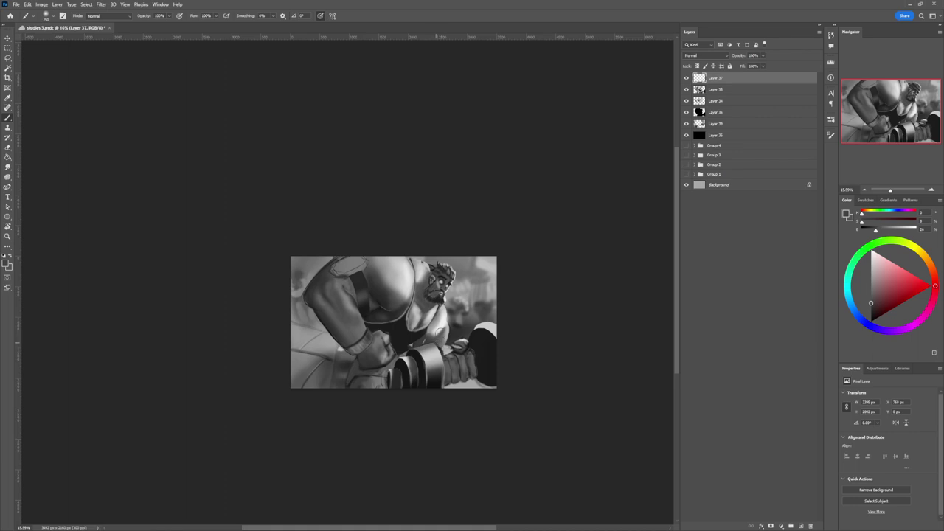
pyautogui.moveTo(438, 334); pyautogui.dragTo(435, 332)
pyautogui.moveTo(440, 333); pyautogui.dragTo(430, 338)
pyautogui.keyDown('alt'); pyautogui.click(442, 324); pyautogui.keyUp('alt')
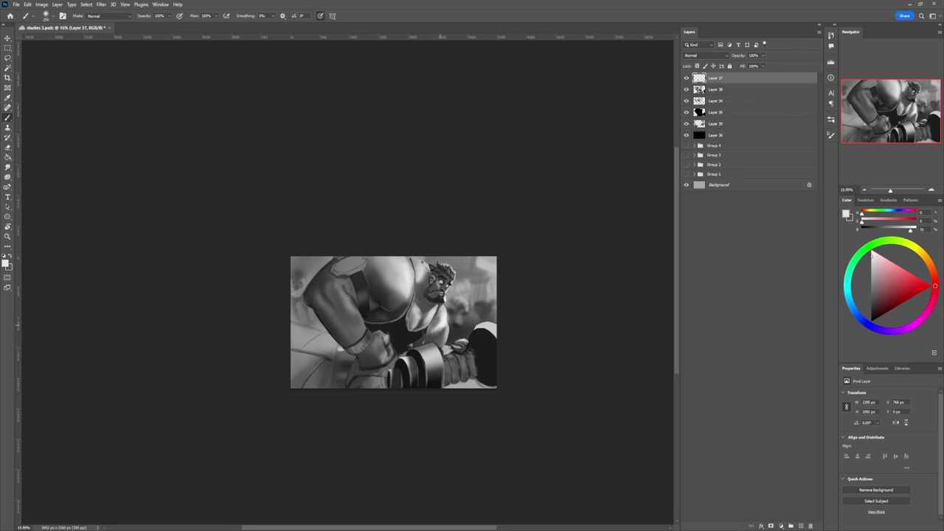
pyautogui.press('x')
pyautogui.keyDown('alt'); pyautogui.click(436, 320); pyautogui.keyUp('alt')
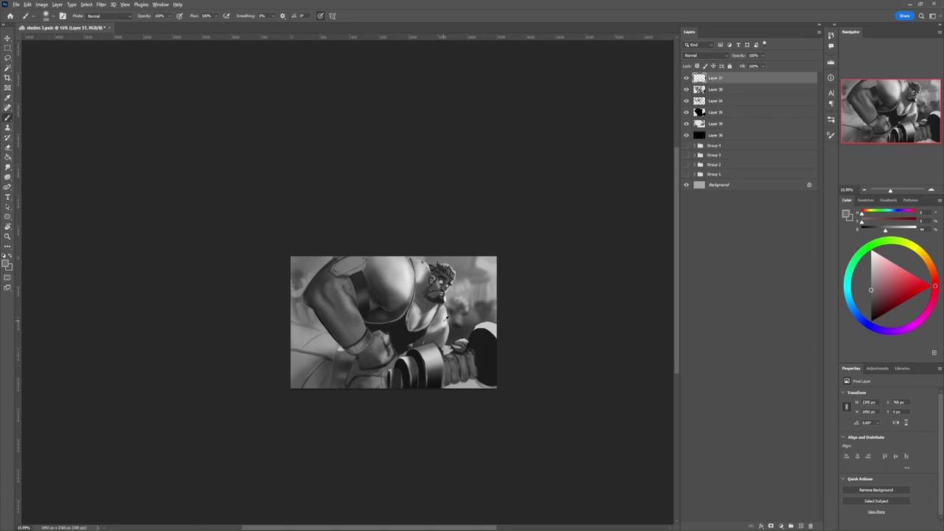
pyautogui.keyDown('alt'); pyautogui.click(444, 319); pyautogui.keyUp('alt')
# - Darken the beard with a sampled near-black and deepen the shadows around the head and neck with dark grey
pyautogui.keyDown('alt'); pyautogui.click(438, 300); pyautogui.keyUp('alt')
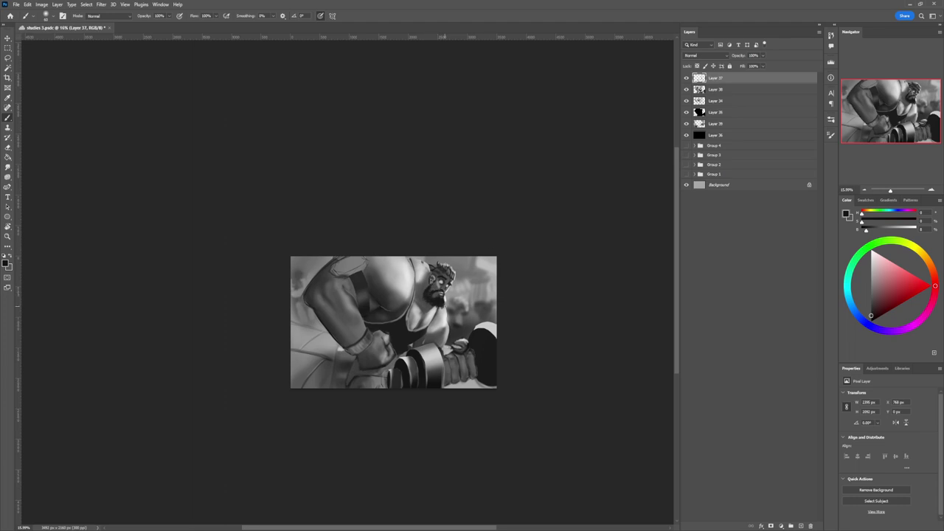
pyautogui.click(871, 293)
pyautogui.click(871, 312)
pyautogui.moveTo(431, 270)
pyautogui.mouseDown()
pyautogui.moveTo(415, 306)
pyautogui.moveTo(411, 292)
pyautogui.moveTo(412, 307)
pyautogui.moveTo(412, 293)
pyautogui.mouseUp()
pyautogui.press(']')
pyautogui.press(']')
pyautogui.press(']')
pyautogui.press(']')
pyautogui.press(']')
pyautogui.press(']')
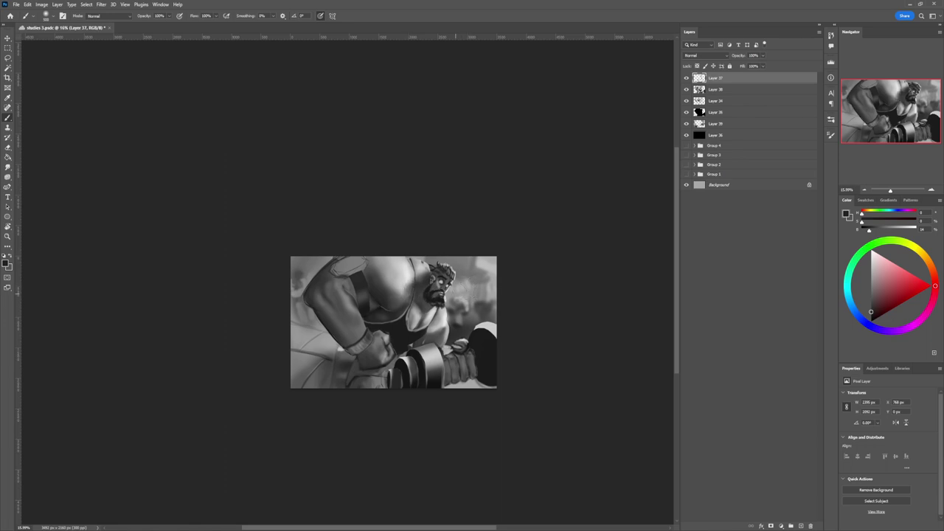
# - Refine the far forearm's shadows and highlights with a smaller brush, alternating between sampled light and dark greys
pyautogui.press('[')
pyautogui.press('[')
pyautogui.press('[')
pyautogui.moveTo(424, 339); pyautogui.dragTo(444, 330)
pyautogui.keyDown('alt'); pyautogui.click(443, 333); pyautogui.keyUp('alt')
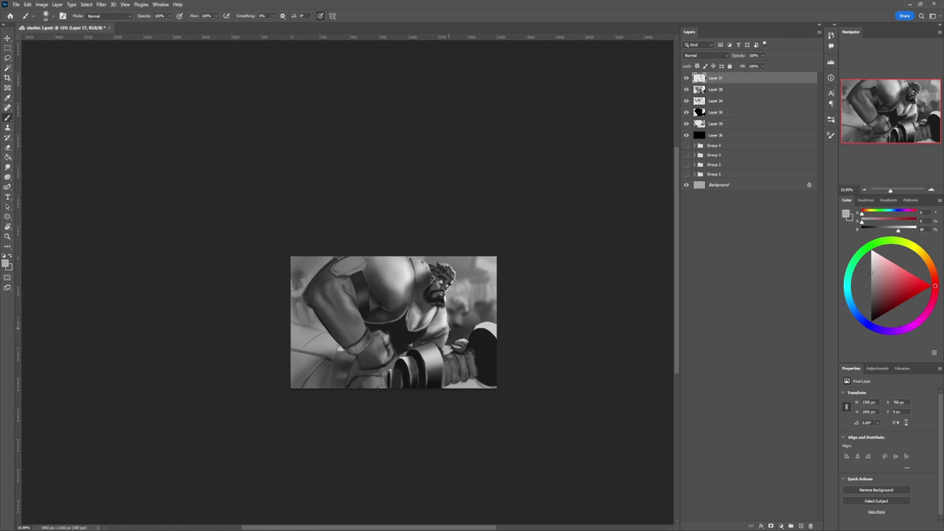
pyautogui.keyDown('alt'); pyautogui.click(430, 339); pyautogui.keyUp('alt')
pyautogui.keyDown('alt'); pyautogui.click(445, 330); pyautogui.keyUp('alt')
pyautogui.keyDown('alt'); pyautogui.click(419, 341); pyautogui.keyUp('alt')
pyautogui.moveTo(417, 342); pyautogui.dragTo(444, 336)
# - Add a new empty layer above Layer 37 and activate the Lasso tool
pyautogui.press('z')
pyautogui.moveTo(387, 351); pyautogui.dragTo(355, 351)
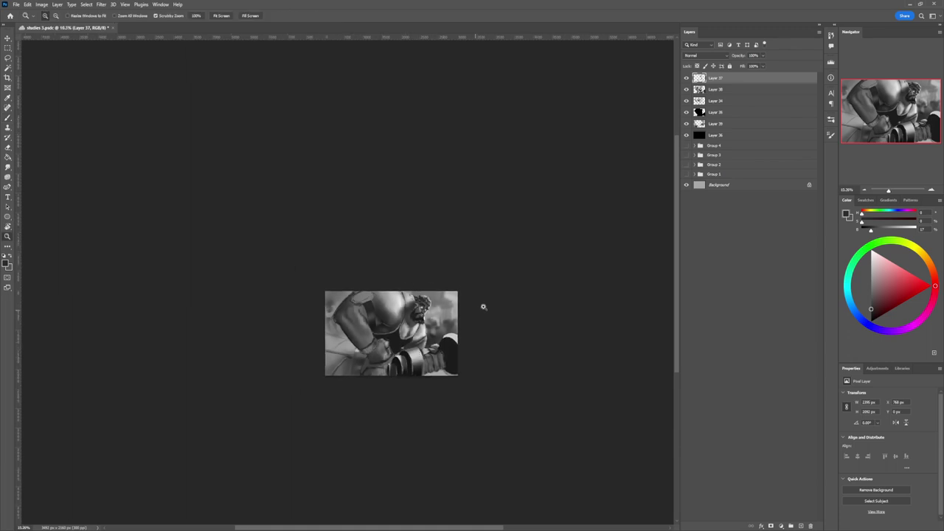
pyautogui.moveTo(429, 342); pyautogui.dragTo(447, 365)
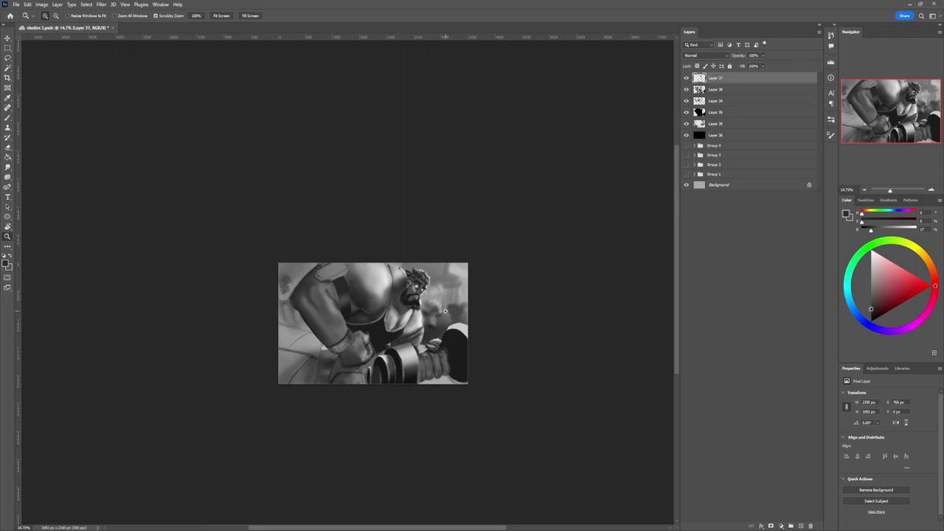
pyautogui.press('b')
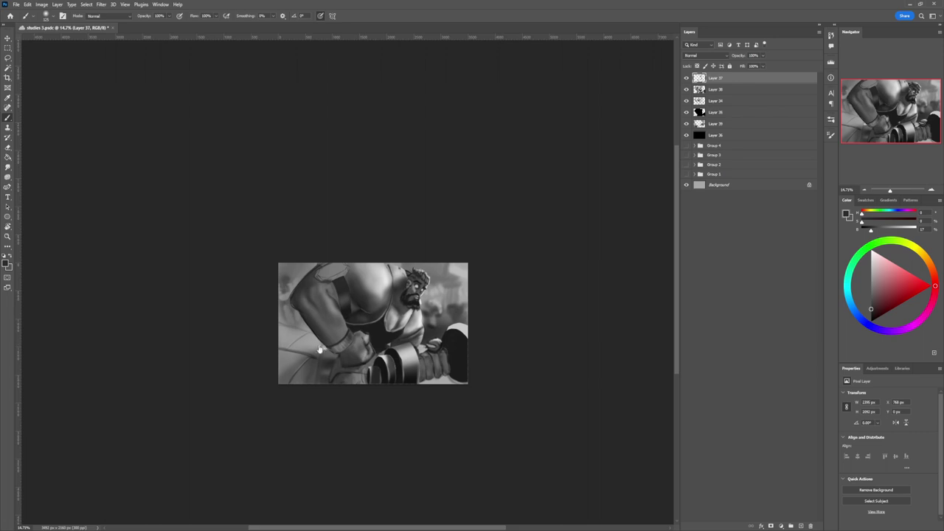
pyautogui.press('l')
pyautogui.hotkey('ctrl', 'shift', 'alt', 'n')
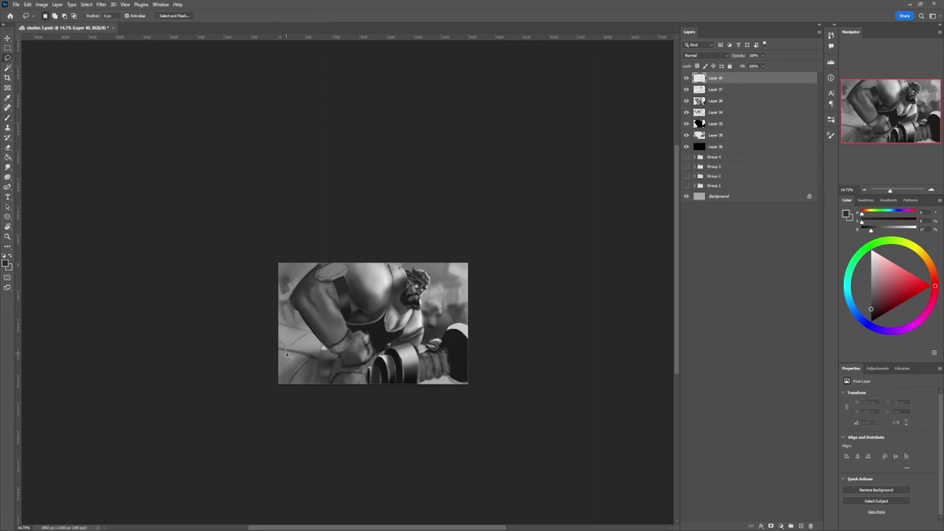
# - Lasso a foreground silhouette in the canvas's lower-left corner, fill it with dark grey using a large brush, save the file, and clear the selection
pyautogui.moveTo(287, 355)
pyautogui.mouseDown()
pyautogui.moveTo(319, 371)
pyautogui.moveTo(340, 366)
pyautogui.moveTo(336, 395)
pyautogui.moveTo(330, 370)
pyautogui.moveTo(339, 344)
pyautogui.moveTo(321, 351)
pyautogui.moveTo(277, 328)
pyautogui.moveTo(269, 367)
pyautogui.moveTo(281, 413)
pyautogui.moveTo(329, 430)
pyautogui.mouseUp()
pyautogui.hotkey('ctrl', 's')
pyautogui.press('b')
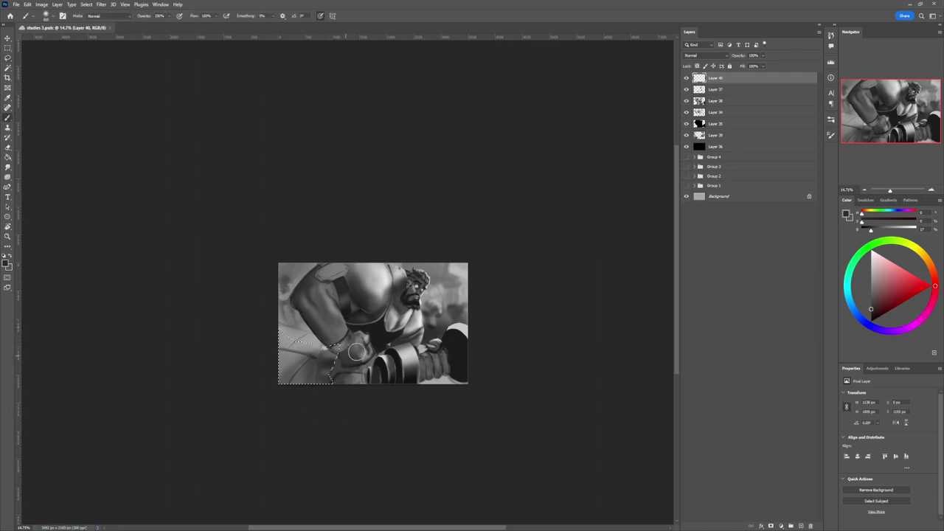
pyautogui.press(']')
pyautogui.press(']')
pyautogui.press(']')
pyautogui.moveTo(314, 382)
pyautogui.mouseDown()
pyautogui.moveTo(325, 338)
pyautogui.moveTo(269, 371)
pyautogui.moveTo(273, 419)
pyautogui.moveTo(319, 424)
pyautogui.moveTo(335, 377)
pyautogui.mouseUp()
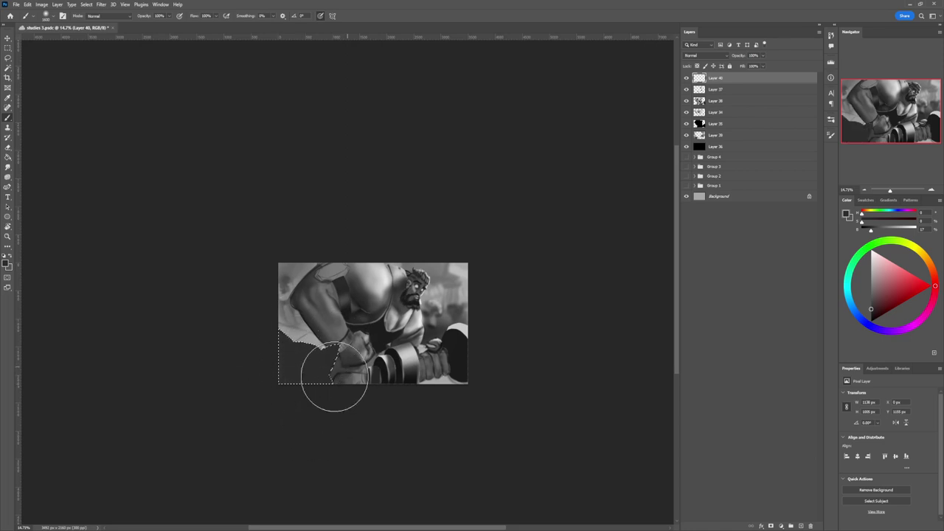
pyautogui.press('l')
pyautogui.hotkey('ctrl', 'd')
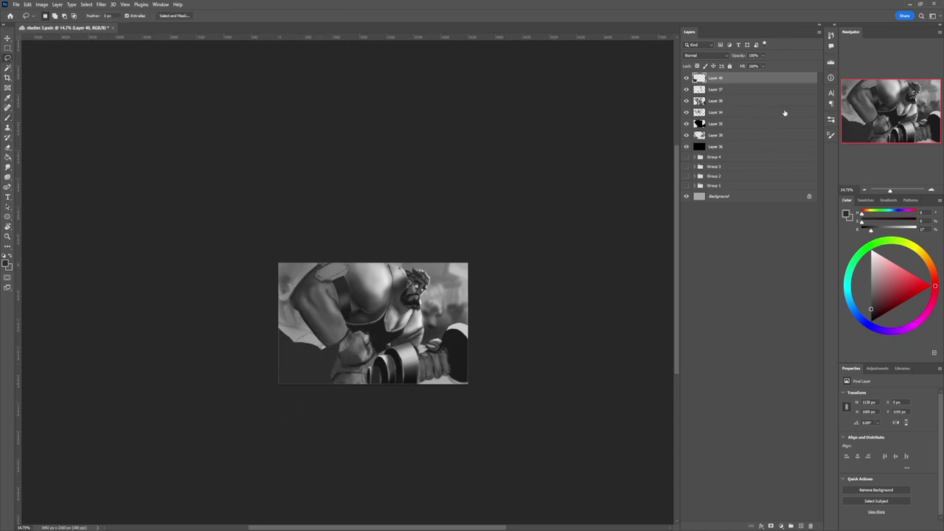
# - Lock Layer 40's transparent pixels and paint two near-black eye-like shapes inside the dark foreground silhouette with a much smaller brush
pyautogui.click(697, 65)
pyautogui.click(865, 271)
pyautogui.press('b')
pyautogui.press('[')
pyautogui.press('[')
pyautogui.press('[')
pyautogui.click(871, 307)
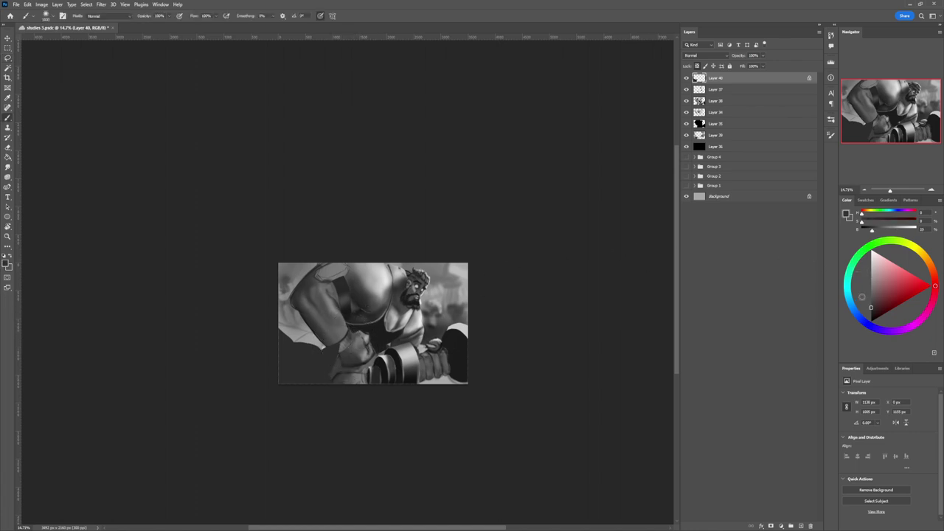
pyautogui.press('[')
pyautogui.press('[')
pyautogui.press('[')
pyautogui.press('[')
pyautogui.press('[')
pyautogui.press('[')
pyautogui.press('[')
pyautogui.press('[')
pyautogui.press('[')
pyautogui.press('[')
pyautogui.click(871, 316)
pyautogui.click(871, 316)
pyautogui.moveTo(310, 363)
pyautogui.mouseDown()
pyautogui.moveTo(307, 380)
pyautogui.moveTo(312, 370)
pyautogui.moveTo(318, 383)
pyautogui.moveTo(305, 375)
pyautogui.moveTo(307, 385)
pyautogui.moveTo(304, 346)
pyautogui.moveTo(287, 367)
pyautogui.mouseUp()
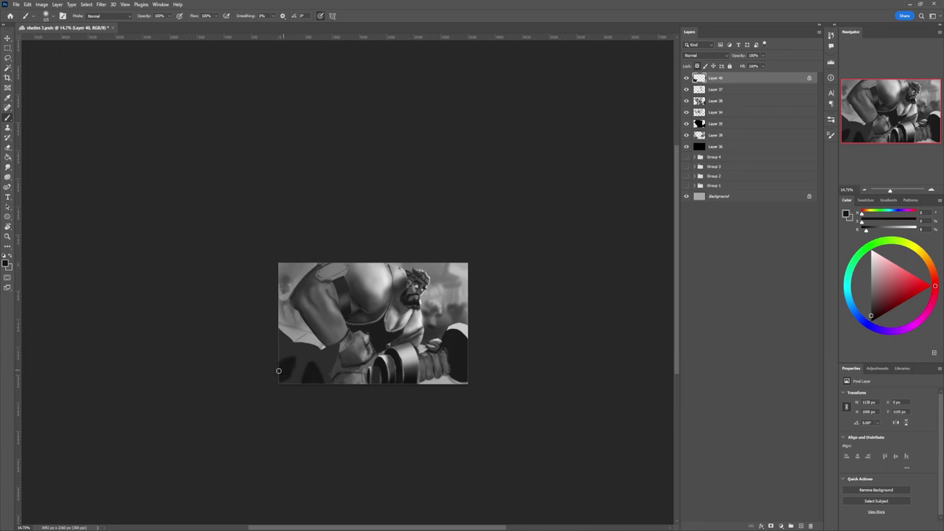
# - Rim the two dark foreground shapes with 39% grey and place a 62% light-grey glowing spot inside each
pyautogui.click(872, 316)
pyautogui.click(871, 294)
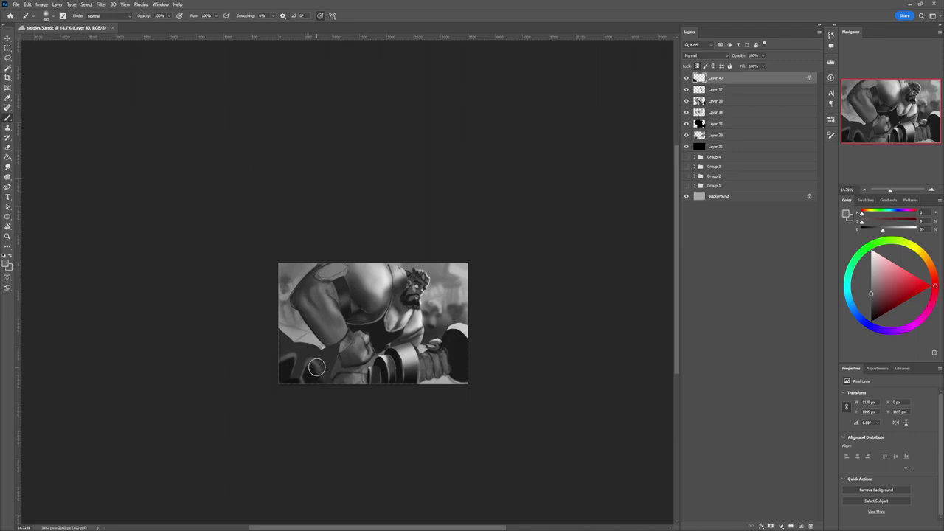
pyautogui.press('[')
pyautogui.press('[')
pyautogui.press('[')
pyautogui.press(']')
pyautogui.press(']')
pyautogui.press(']')
pyautogui.click(871, 278)
pyautogui.moveTo(283, 372); pyautogui.dragTo(283, 372)
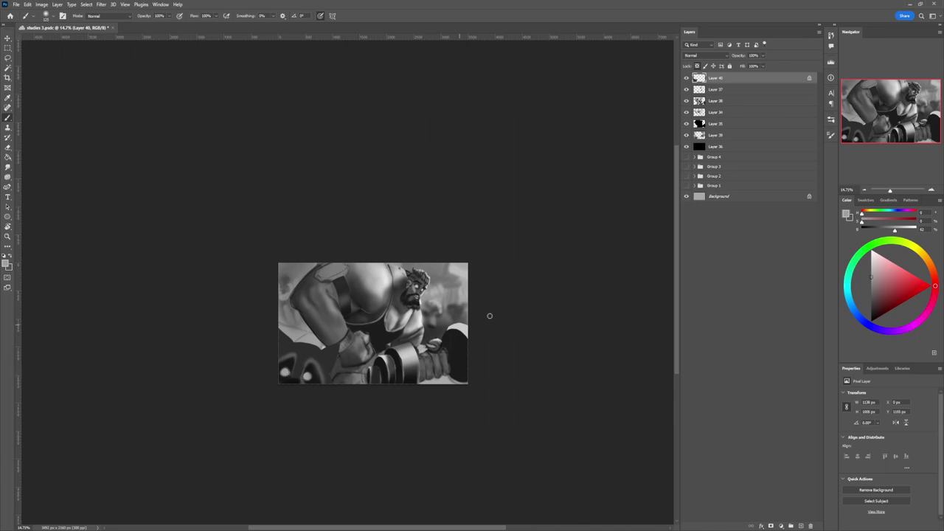
# - Deepen the shading around the eye shapes with 12% grey and brush 43% grey along the silhouette's edge beside the fist
pyautogui.click(871, 289)
pyautogui.click(870, 312)
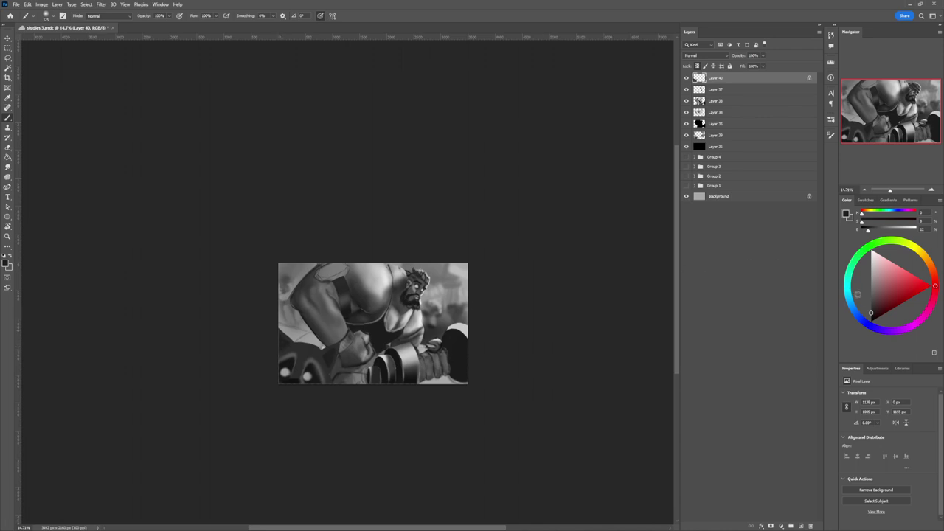
pyautogui.click(858, 293)
pyautogui.press(']')
pyautogui.press(']')
pyautogui.press(']')
pyautogui.press(']')
pyautogui.press(']')
pyautogui.press(']')
pyautogui.moveTo(343, 342); pyautogui.dragTo(335, 371)
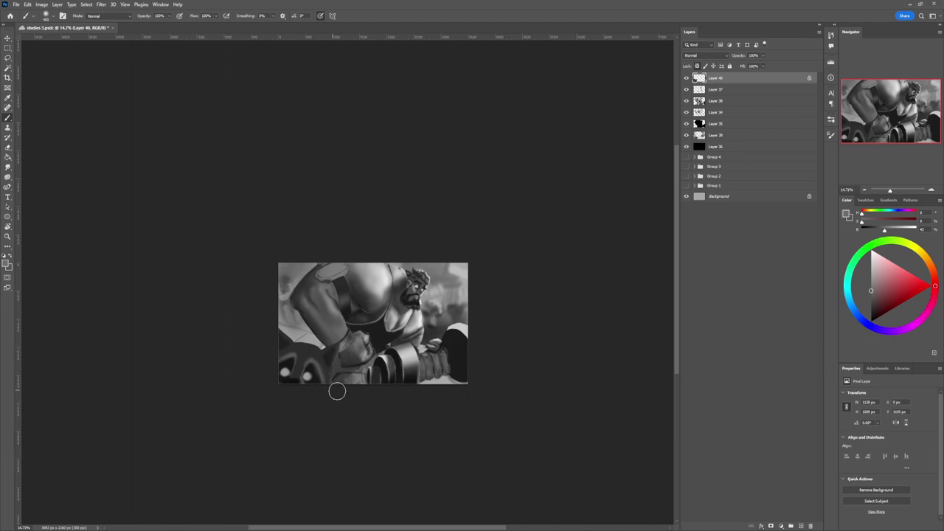
# - Build a rim light along the foreground silhouette's right and upper edges with 62% grey, finishing with a finer 76% grey highlight
pyautogui.click(870, 277)
pyautogui.moveTo(342, 341); pyautogui.dragTo(331, 376)
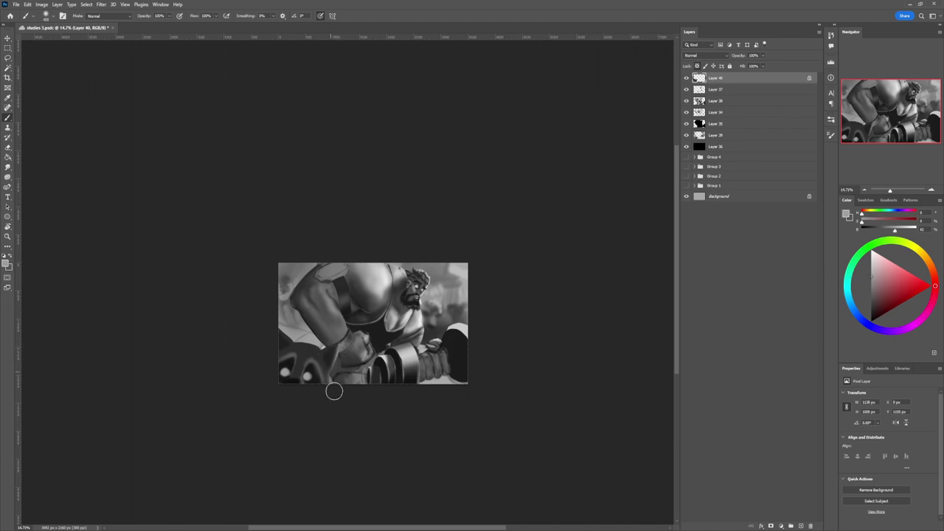
pyautogui.press('[')
pyautogui.press('[')
pyautogui.press('[')
pyautogui.moveTo(338, 342)
pyautogui.mouseDown()
pyautogui.moveTo(307, 345)
pyautogui.moveTo(283, 331)
pyautogui.moveTo(289, 337)
pyautogui.mouseUp()
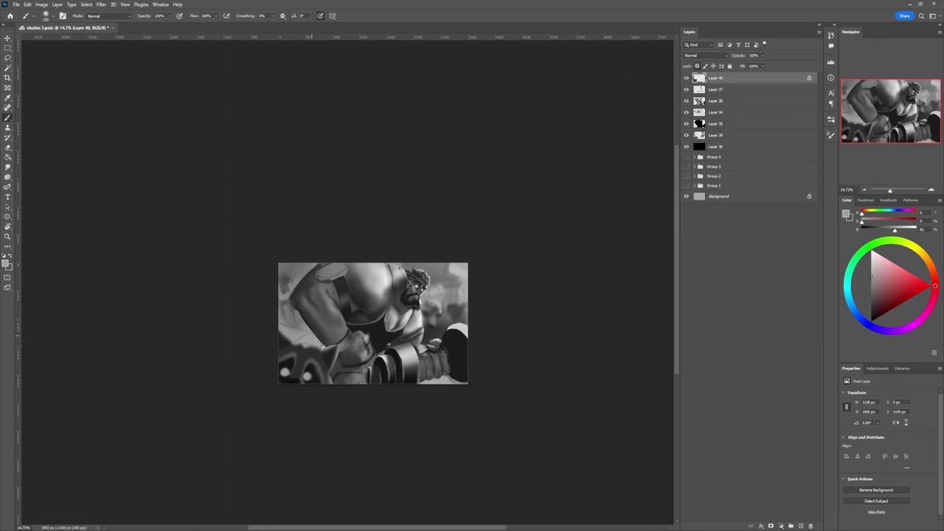
pyautogui.click(868, 267)
pyautogui.moveTo(280, 330); pyautogui.dragTo(330, 353)
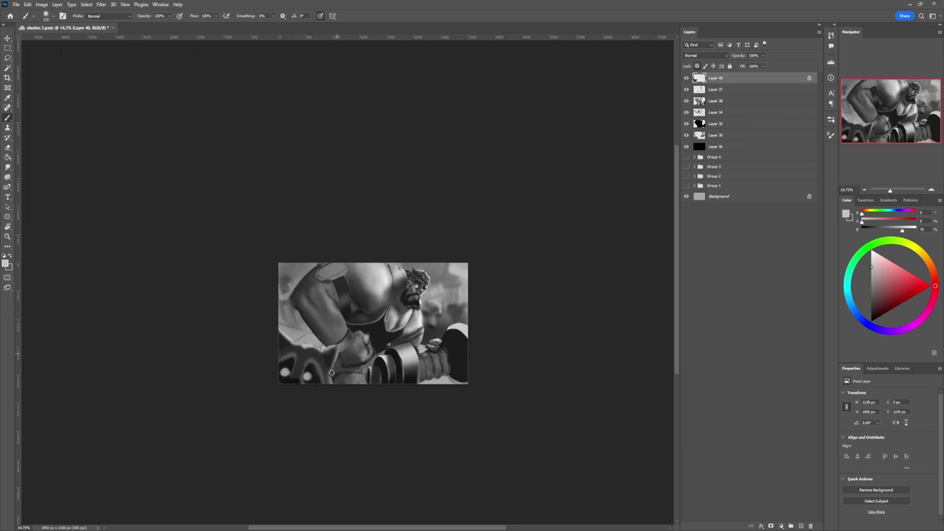
# - Lighten the foreground silhouette's upper part with a soft sweep of 63% grey using a greatly enlarged brush
pyautogui.click(872, 314)
pyautogui.click(871, 276)
pyautogui.press(']')
pyautogui.press(']')
pyautogui.press(']')
pyautogui.press(']')
pyautogui.press(']')
pyautogui.press(']')
pyautogui.press(']')
pyautogui.press(']')
pyautogui.press(']')
pyautogui.press(']')
pyautogui.press(']')
pyautogui.press(']')
pyautogui.press(']')
pyautogui.press(']')
pyautogui.press(']')
pyautogui.press(']')
pyautogui.press(']')
pyautogui.press(']')
pyautogui.press(']')
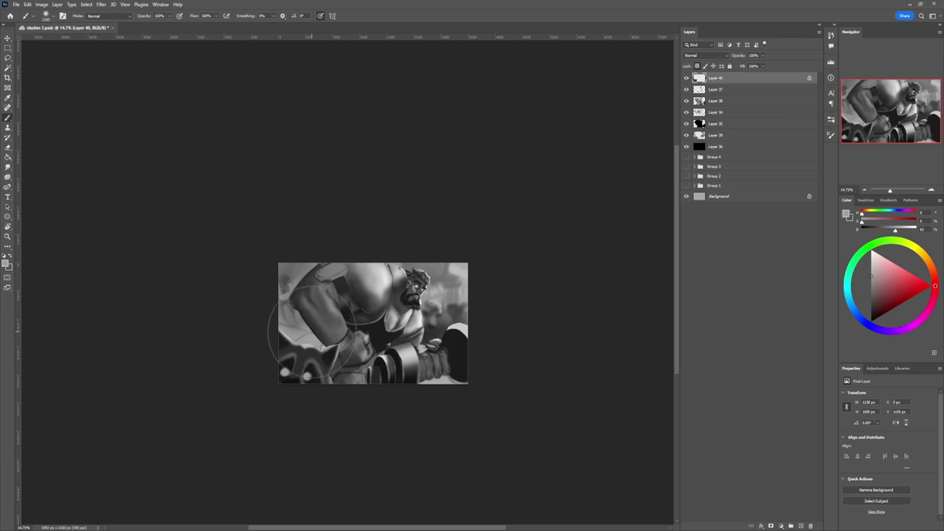
pyautogui.moveTo(308, 347)
pyautogui.mouseDown()
pyautogui.moveTo(303, 338)
pyautogui.moveTo(303, 354)
pyautogui.mouseUp()
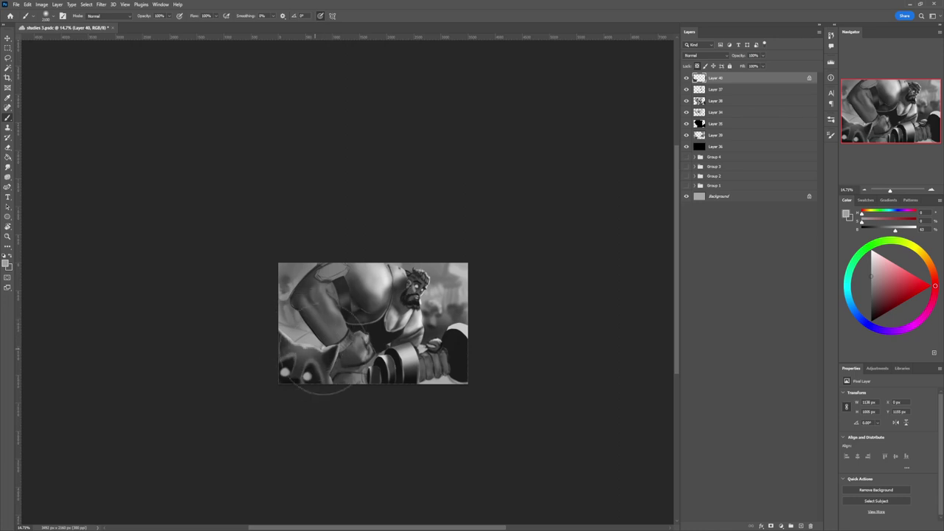
# - Darken the foreground silhouette's lower part around the light spots with near-black, using a smaller and then a larger brush
pyautogui.click(871, 319)
pyautogui.press('[')
pyautogui.press('[')
pyautogui.press('[')
pyautogui.press('[')
pyautogui.press('[')
pyautogui.press('[')
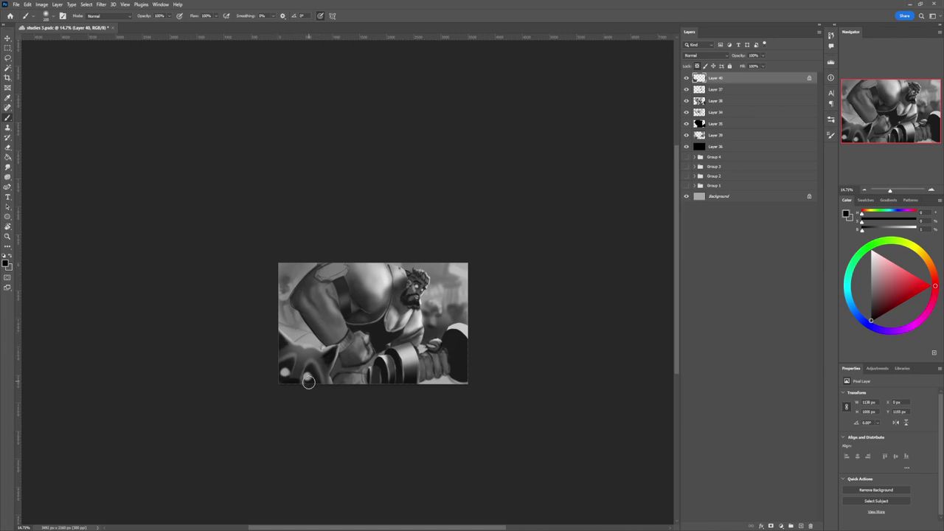
pyautogui.press(']')
pyautogui.press(']')
pyautogui.press(']')
pyautogui.press(']')
pyautogui.press(']')
pyautogui.press(']')
pyautogui.press(']')
pyautogui.press(']')
pyautogui.press('l')
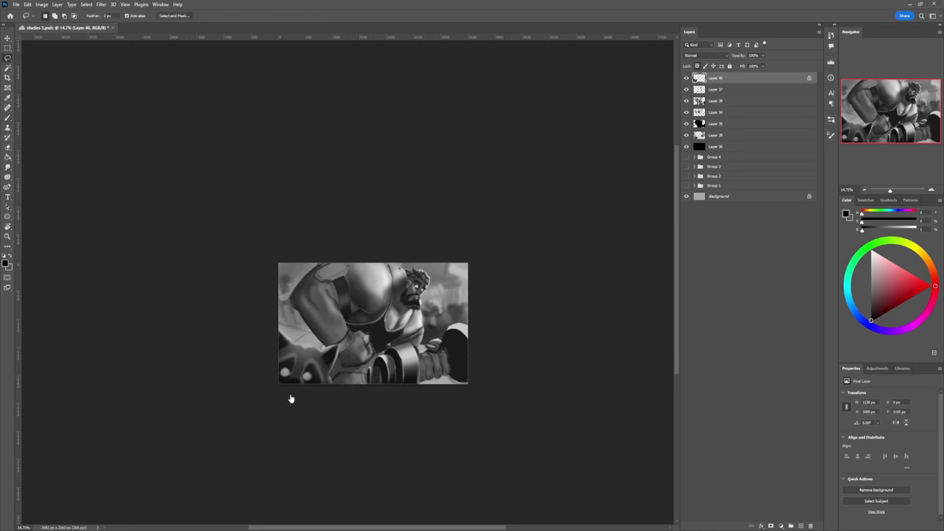
pyautogui.press('z')
pyautogui.moveTo(349, 384); pyautogui.dragTo(298, 389)
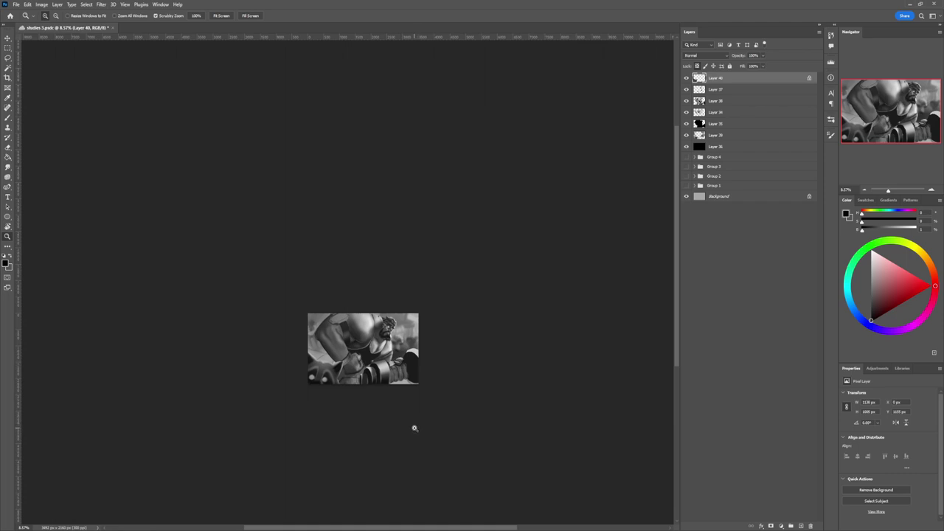
pyautogui.moveTo(409, 419)
pyautogui.mouseDown()
pyautogui.moveTo(375, 447)
pyautogui.moveTo(399, 514)
pyautogui.mouseUp()
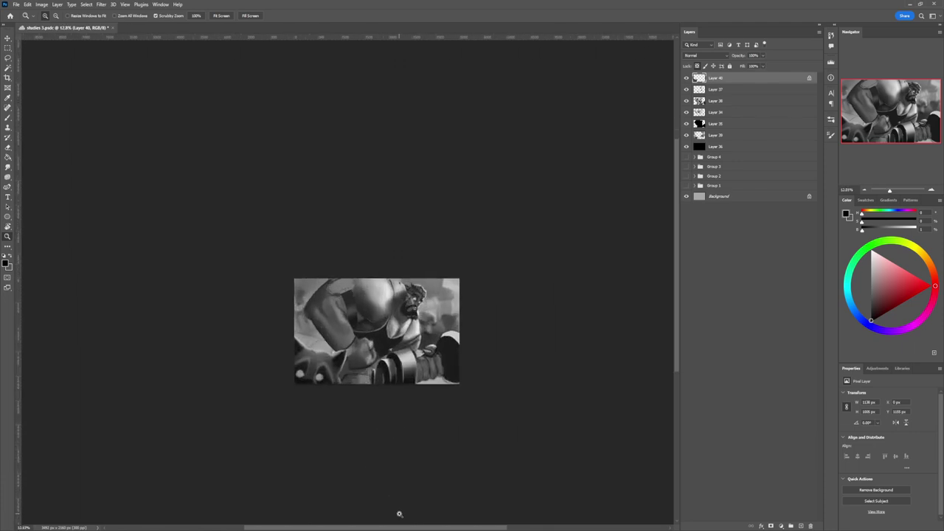